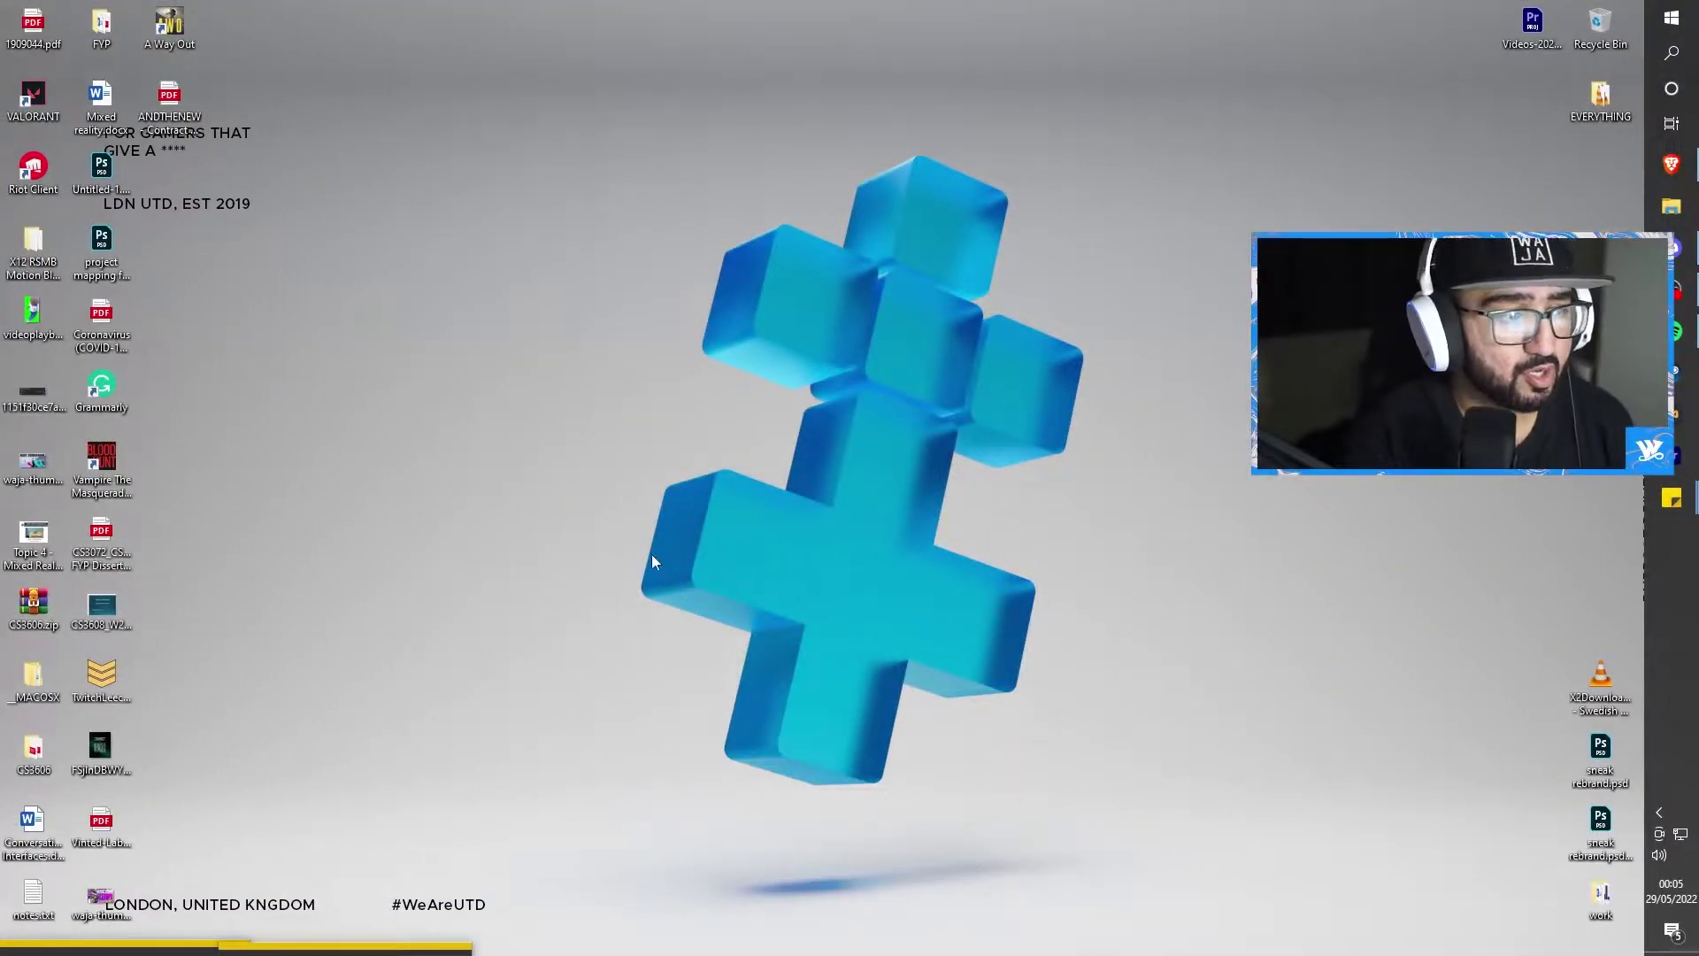
# Launch the Brave browser from the desktop so it opens on a new tab page
pyautogui.moveTo(343, 8); pyautogui.dragTo(1232, 935)
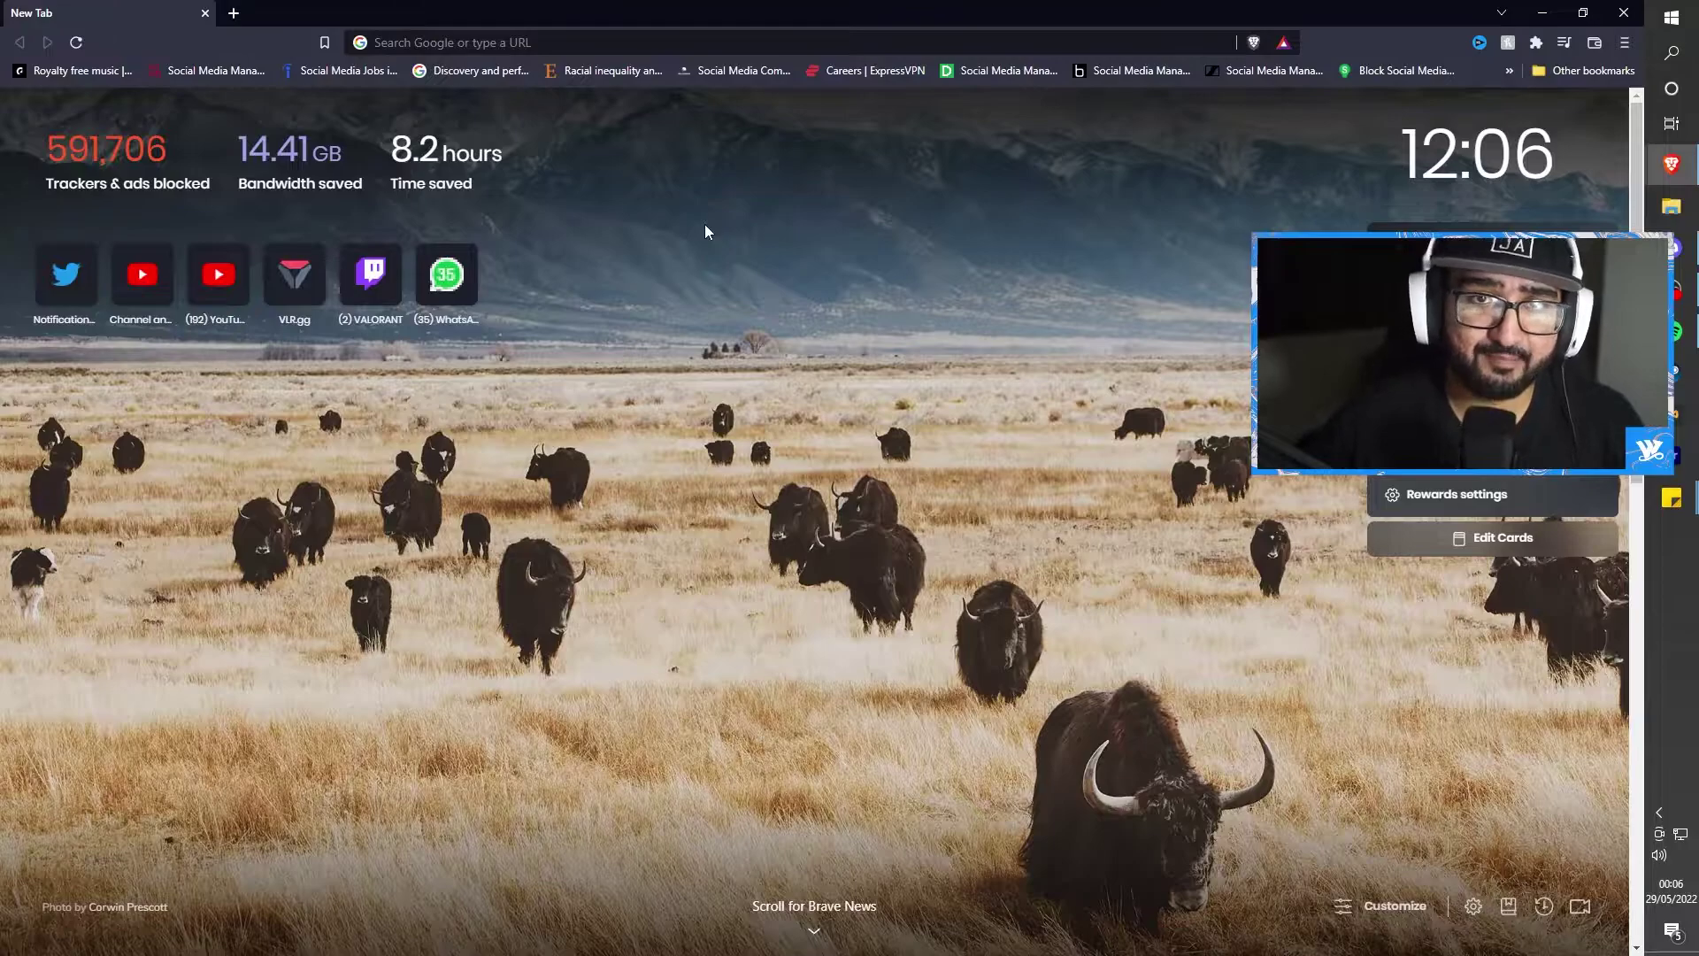
# Search the web for 'madal tv' and open the medal.tv download page
pyautogui.click(622, 40)
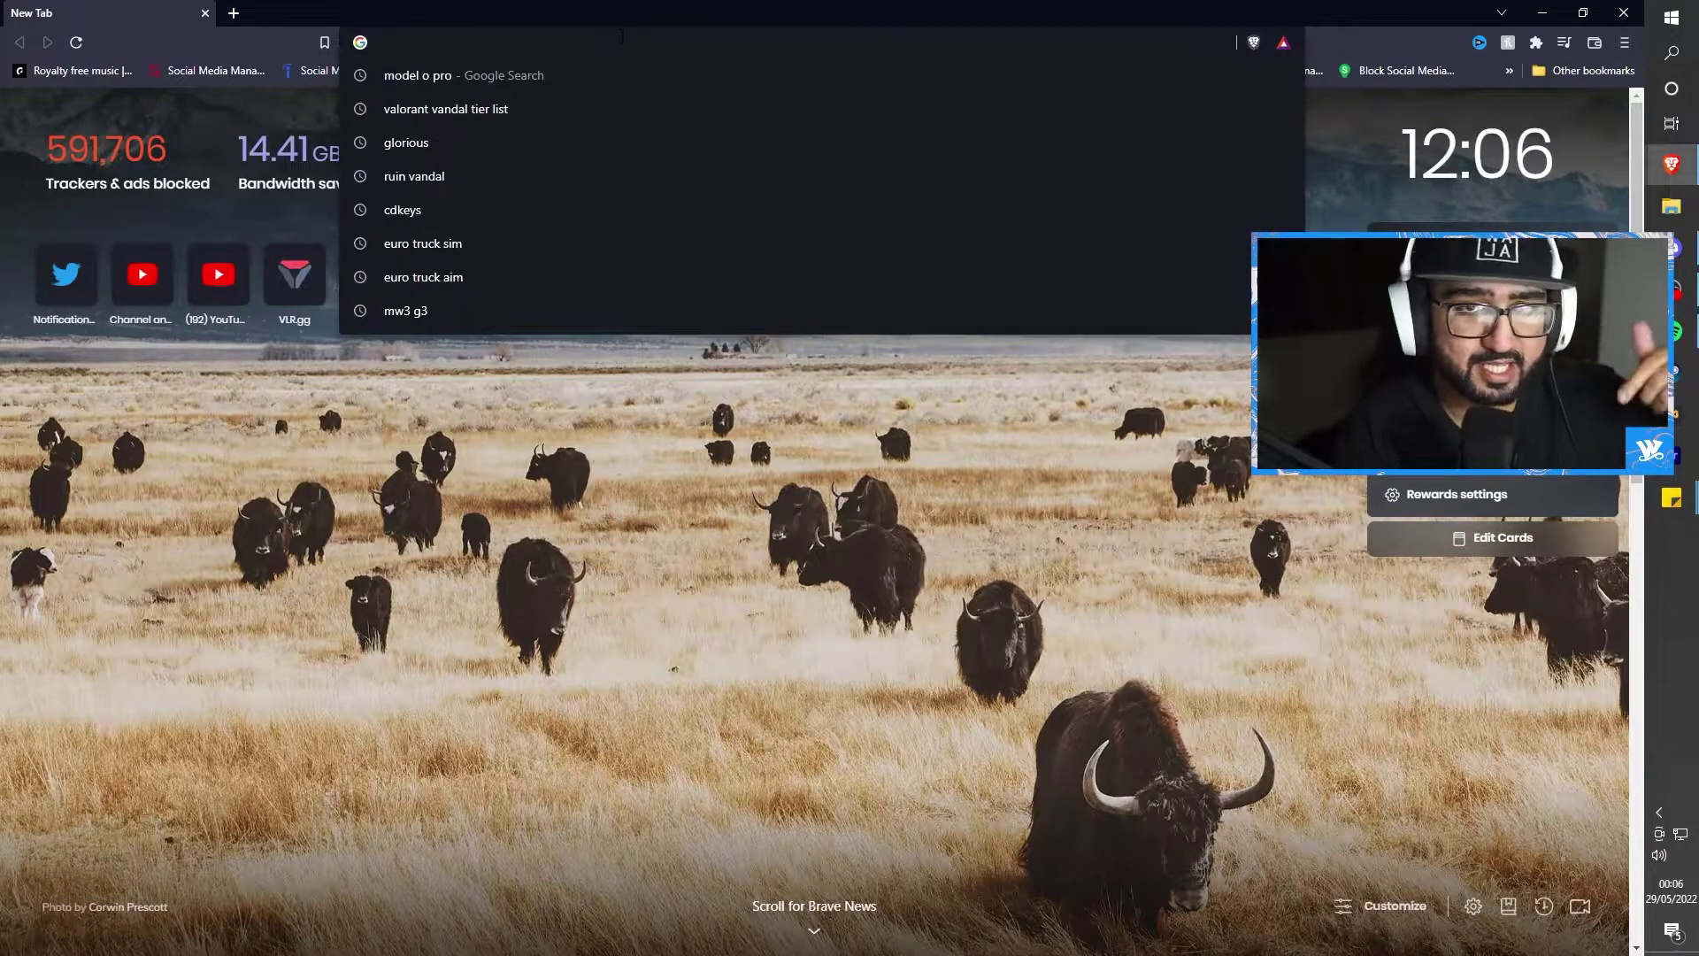
pyautogui.write('madal t')
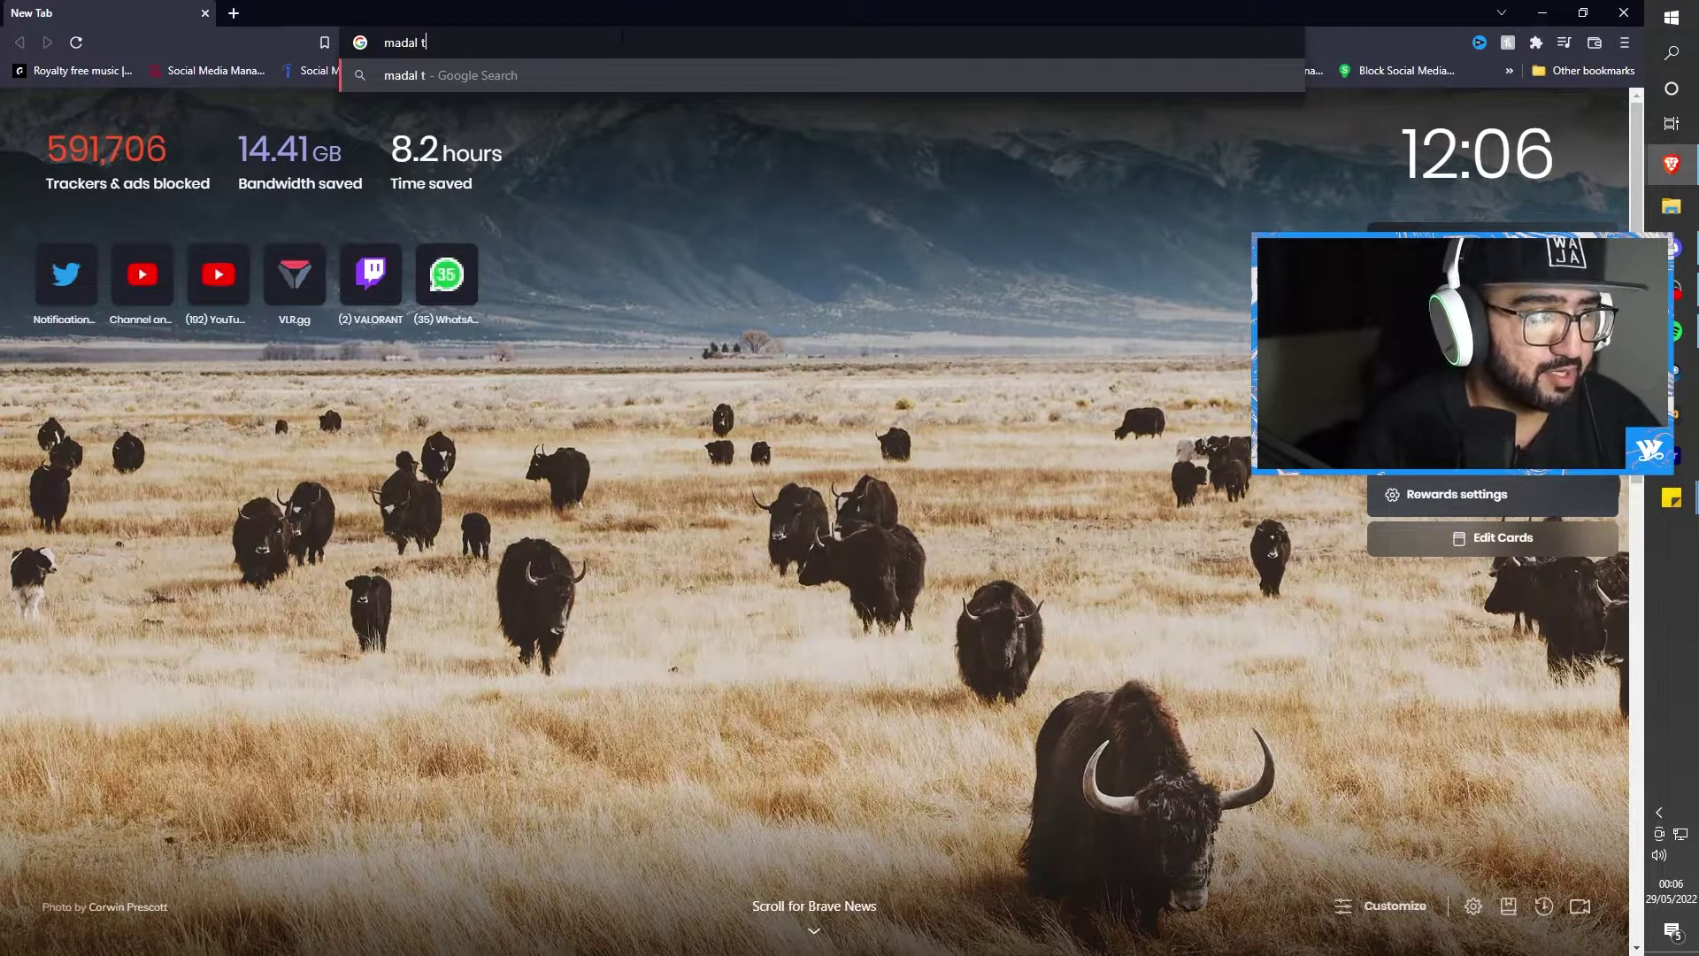
pyautogui.write('v')
pyautogui.press('Return')
pyautogui.click(199, 395)
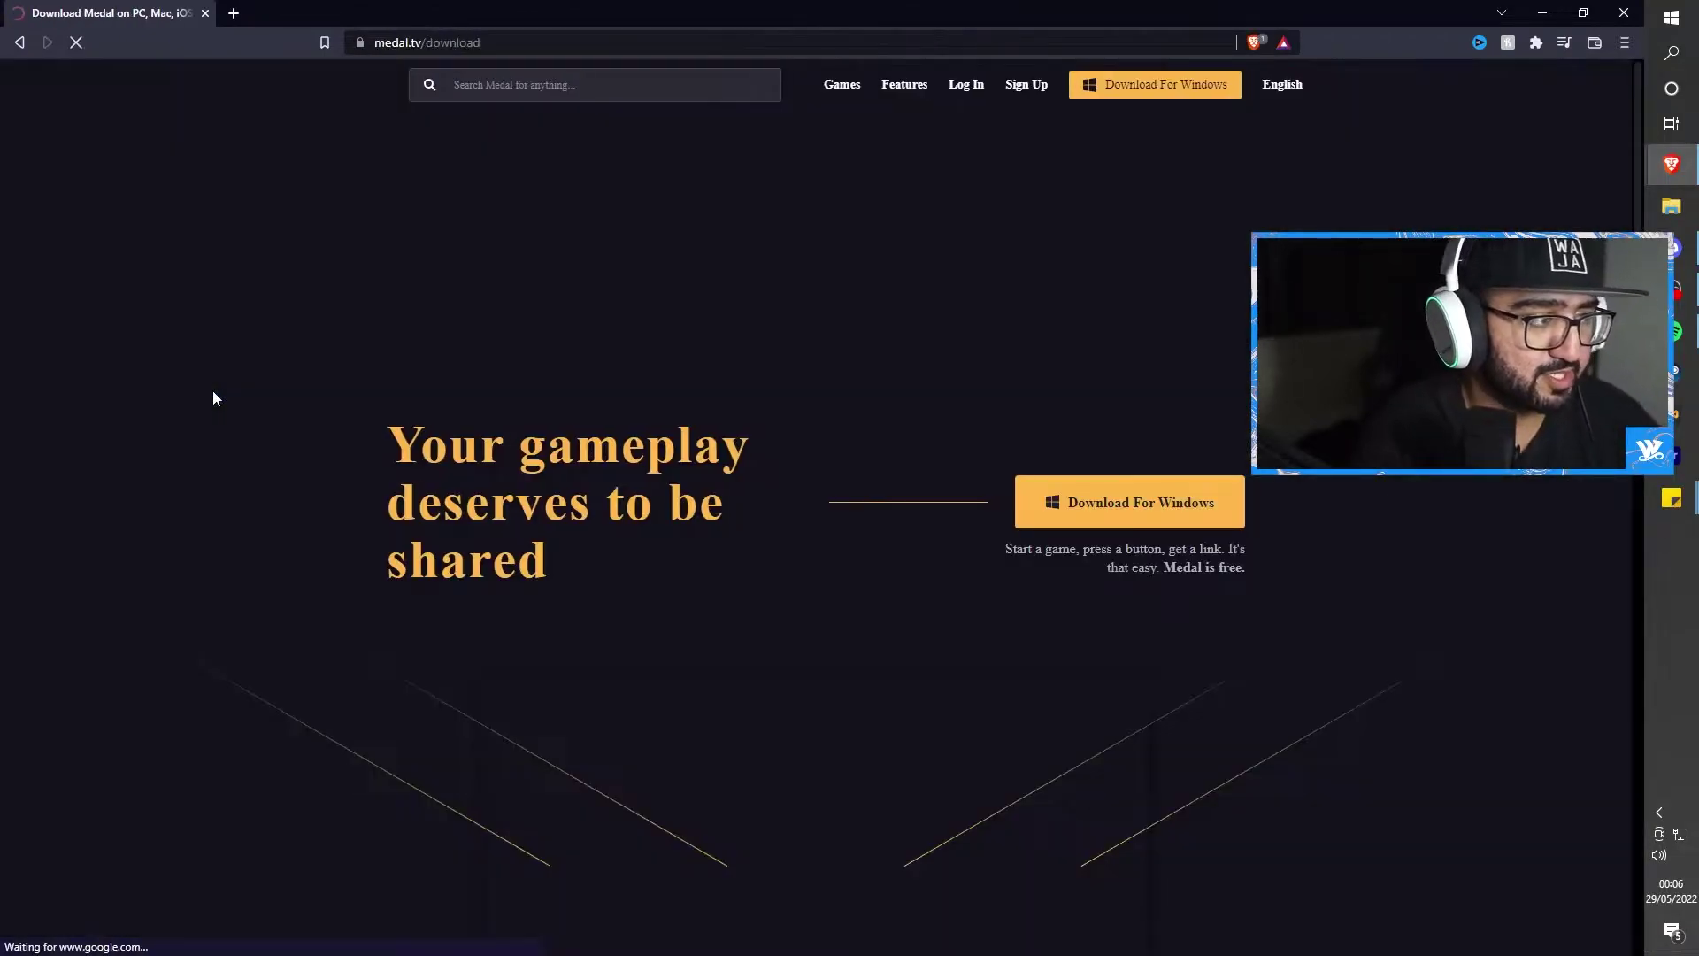
# Scroll through Medal's download page, then close the browser window
pyautogui.scroll(-4, 1041, 473)
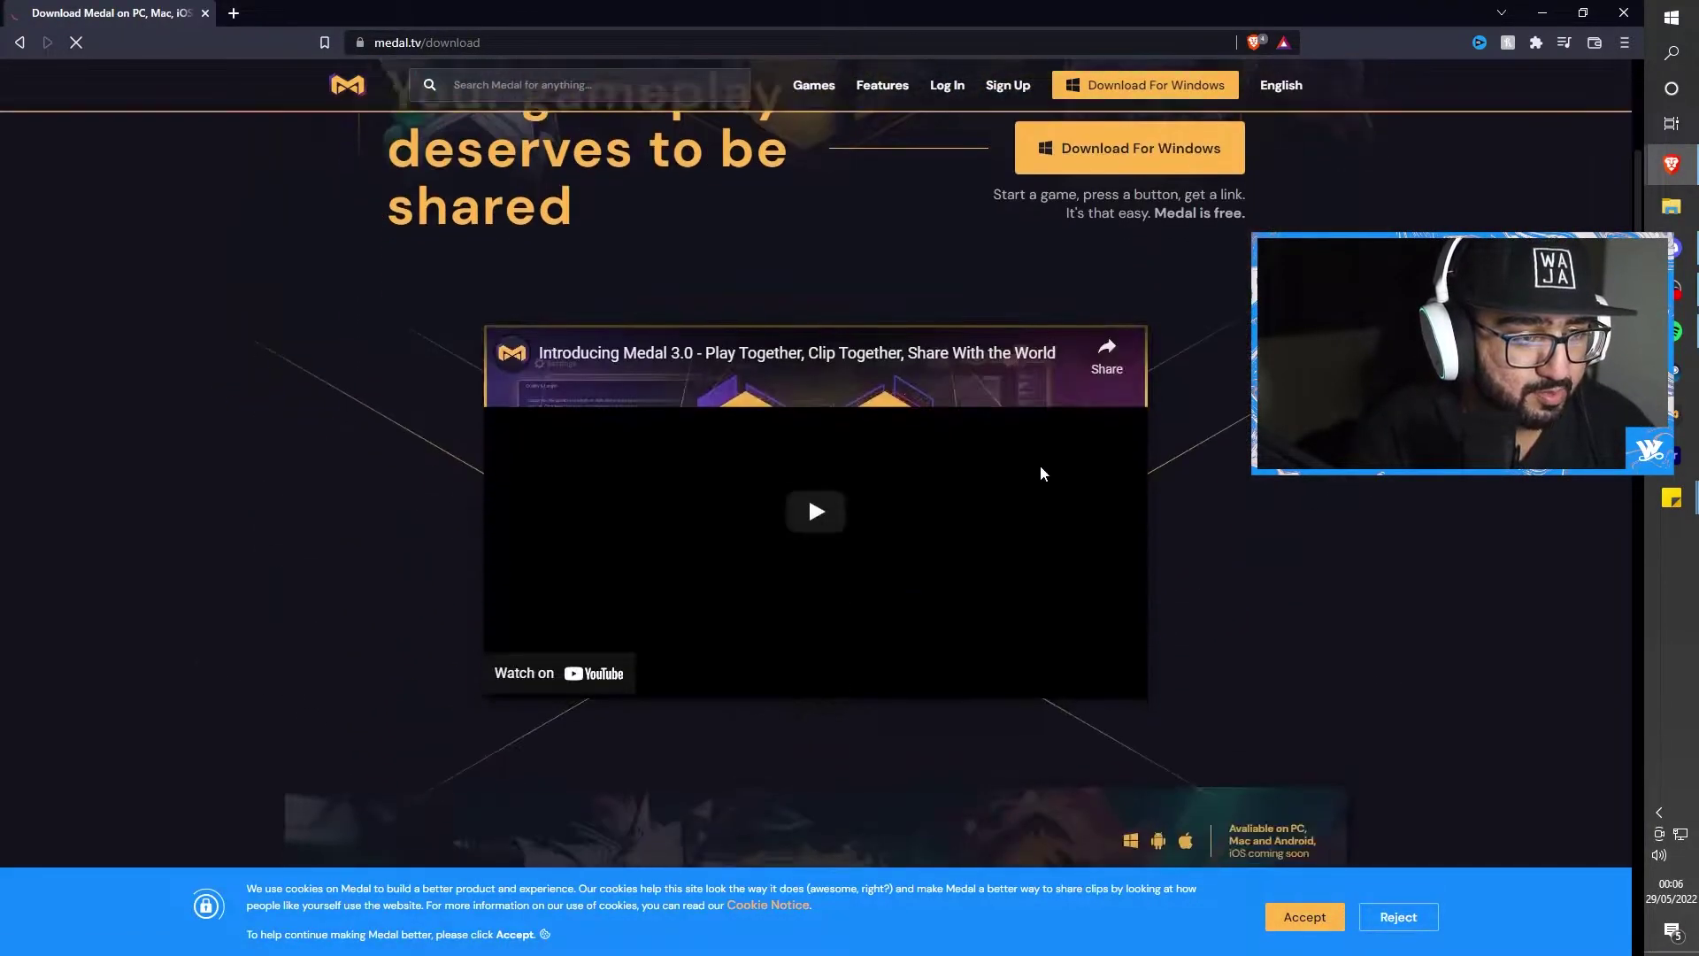
pyautogui.scroll(-8, 820, 496)
pyautogui.scroll(1, 592, 475)
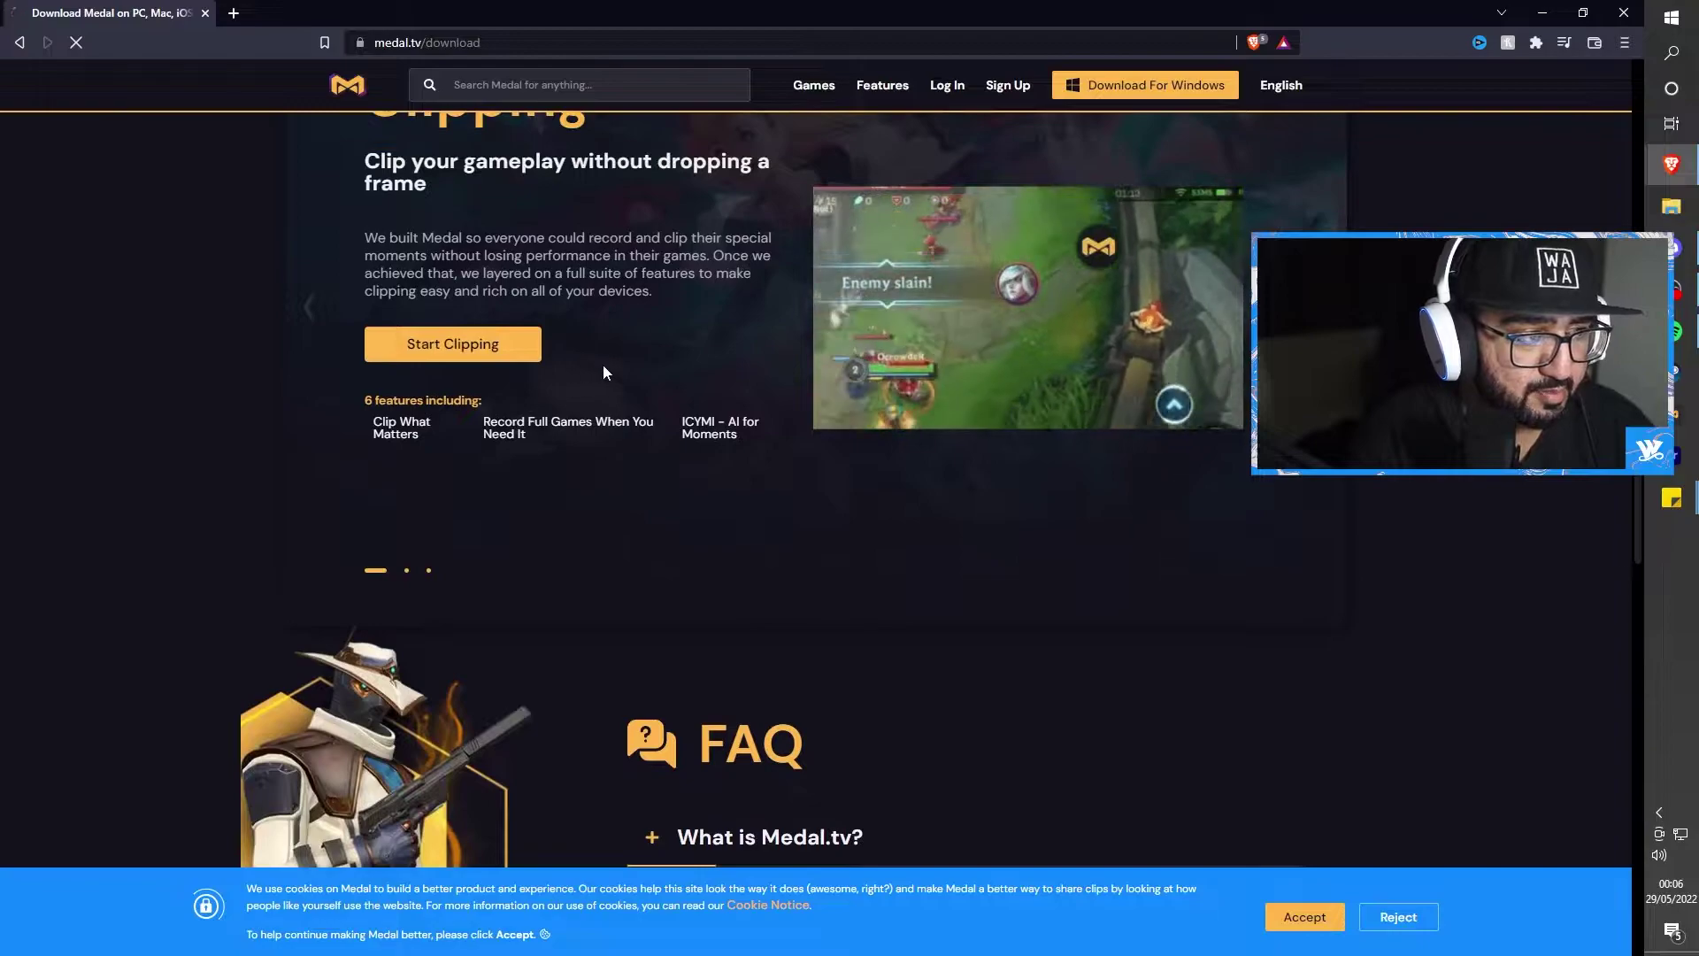
pyautogui.scroll(10, 606, 372)
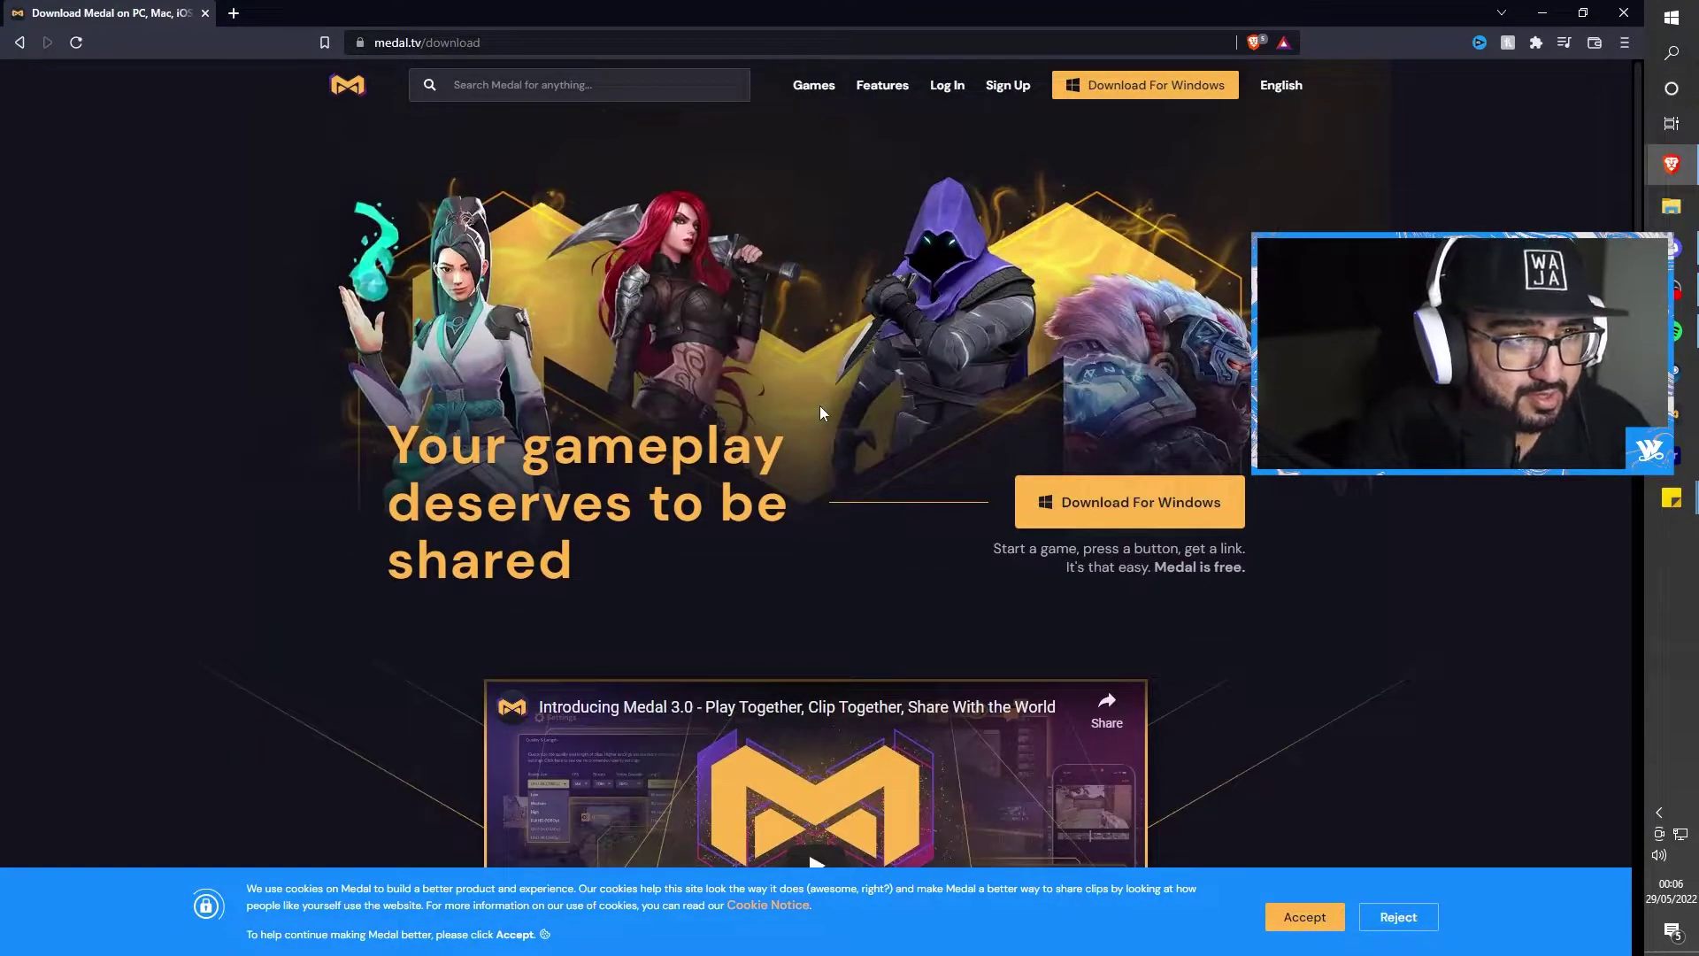
pyautogui.click(1623, 14)
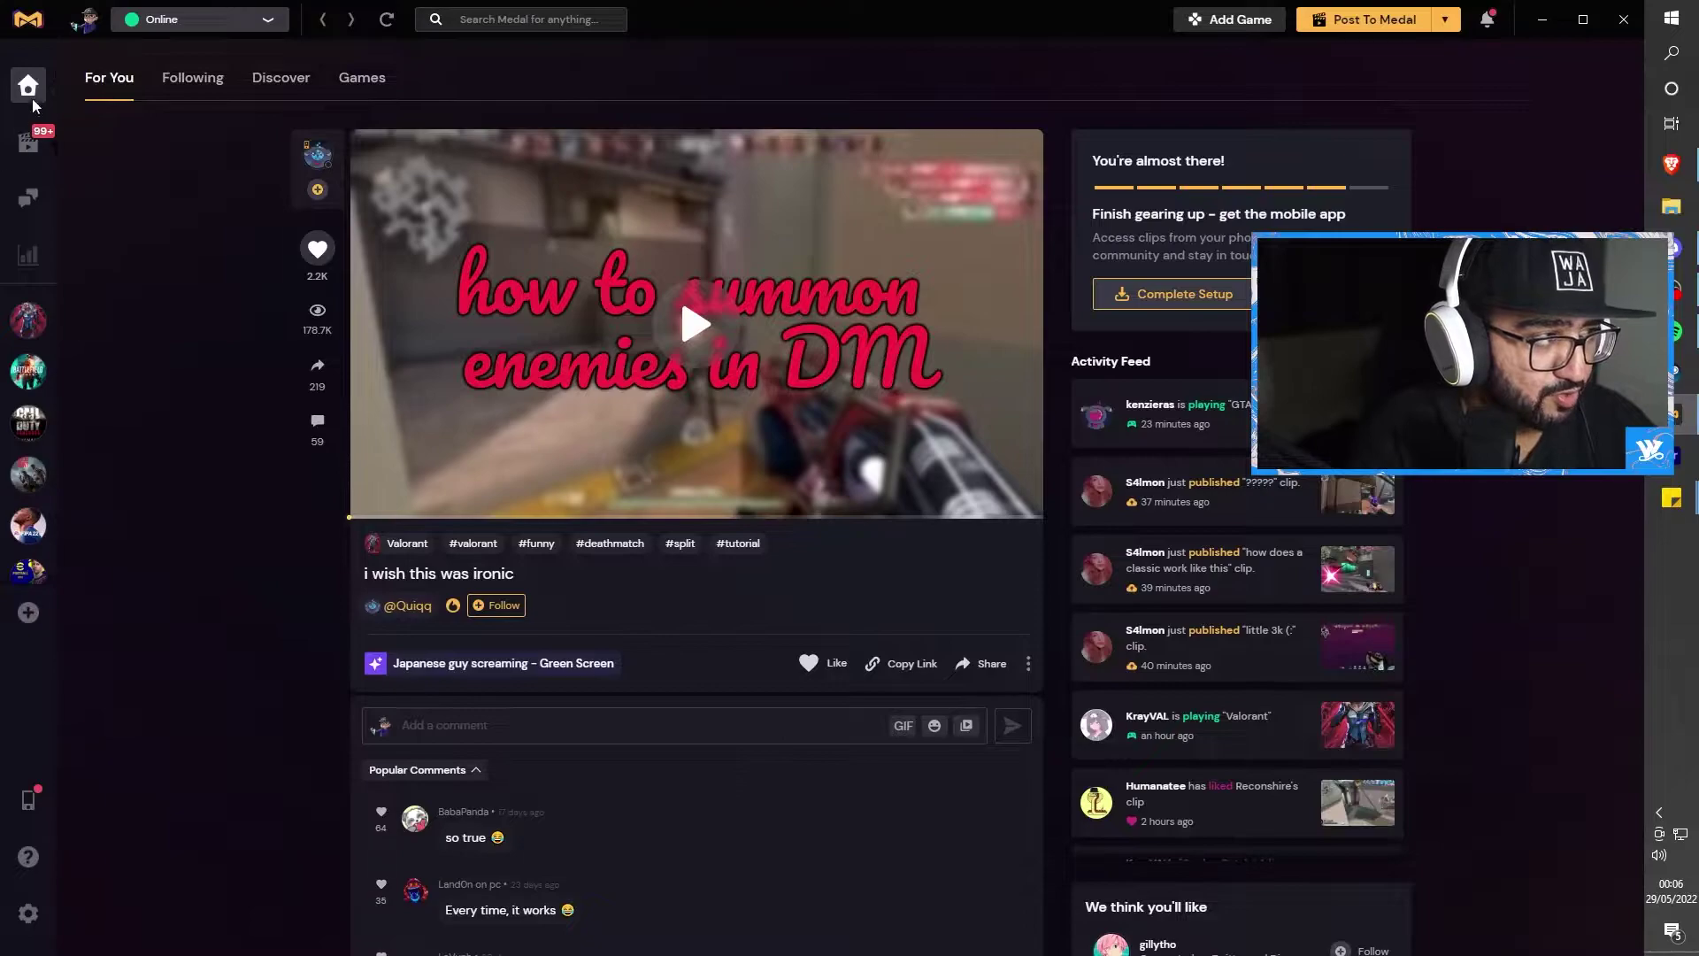
# Browse the recorded Valorant clips in Medal's Library, then go to Settings
pyautogui.click(27, 168)
pyautogui.scroll(-4, 771, 376)
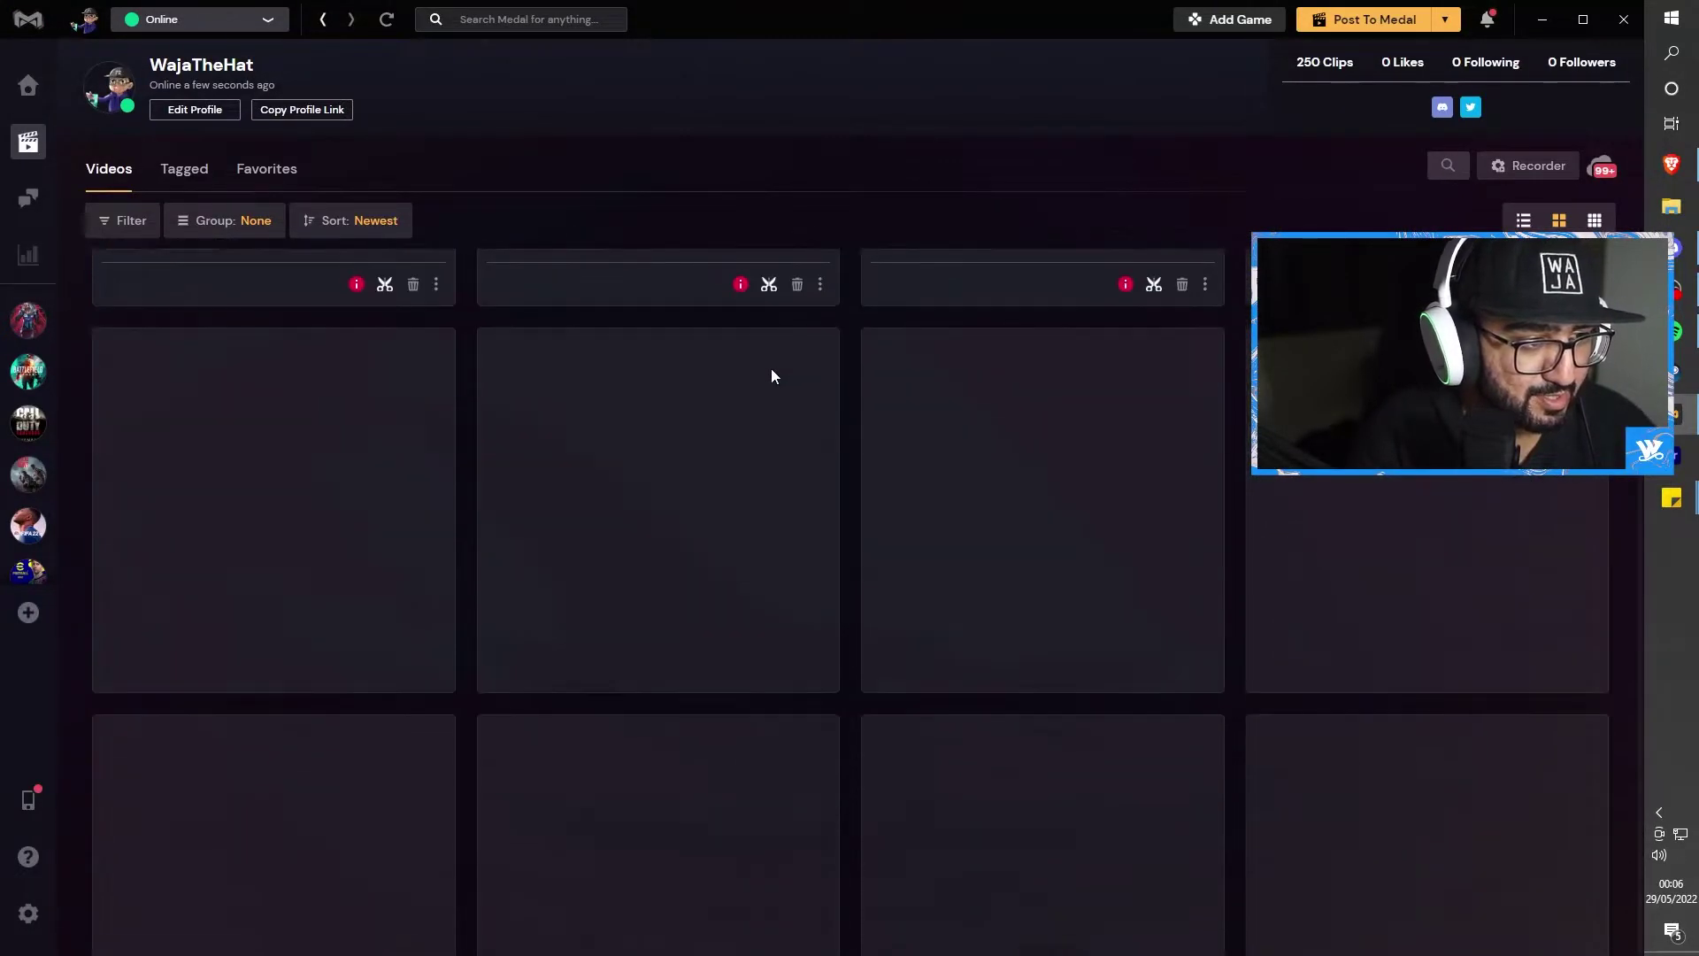
pyautogui.scroll(-3, 772, 376)
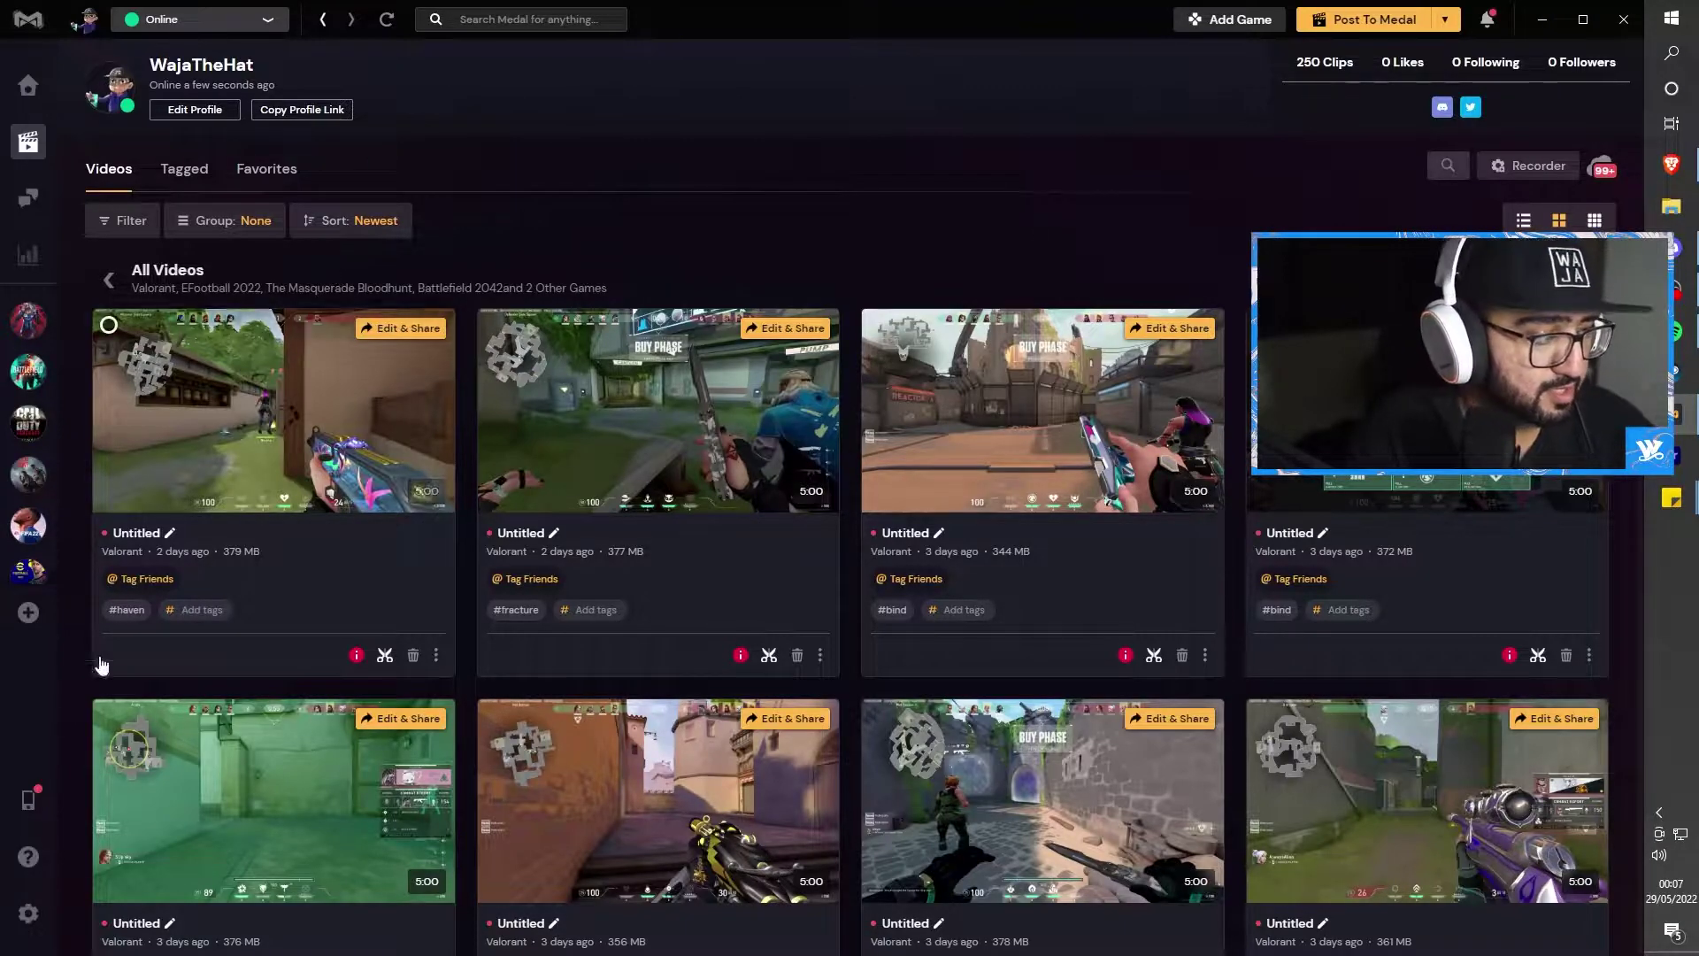
pyautogui.click(28, 913)
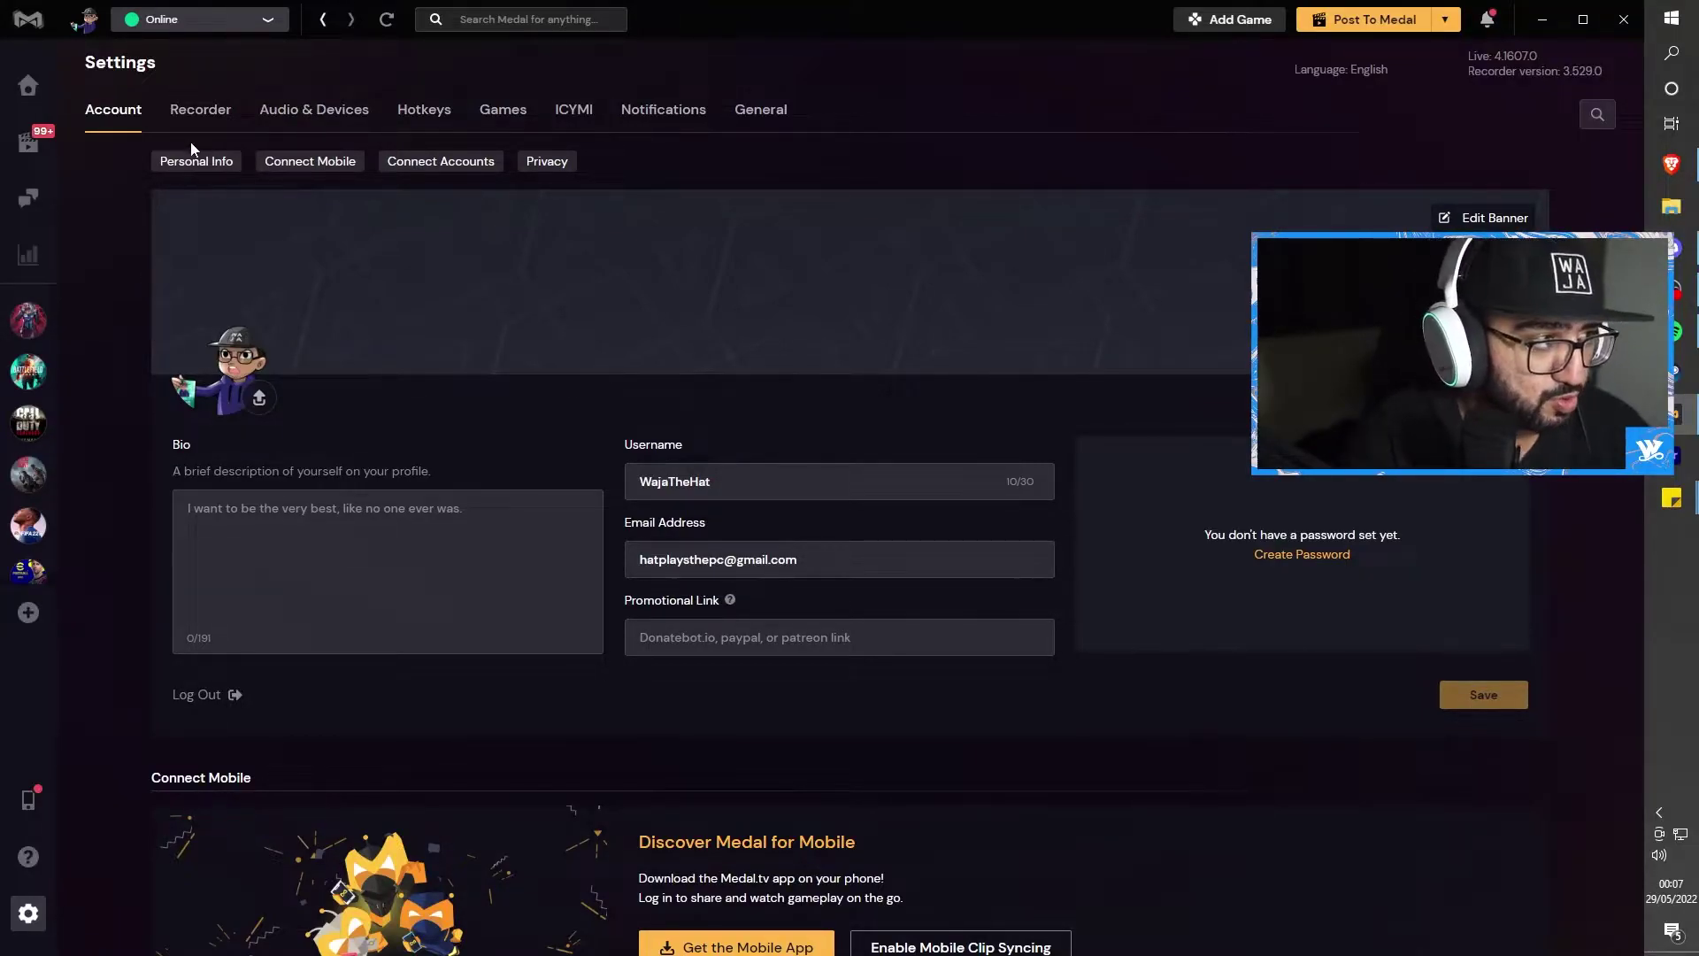
# Show the Recorder settings and keep GPU as the video encoder
pyautogui.click(201, 110)
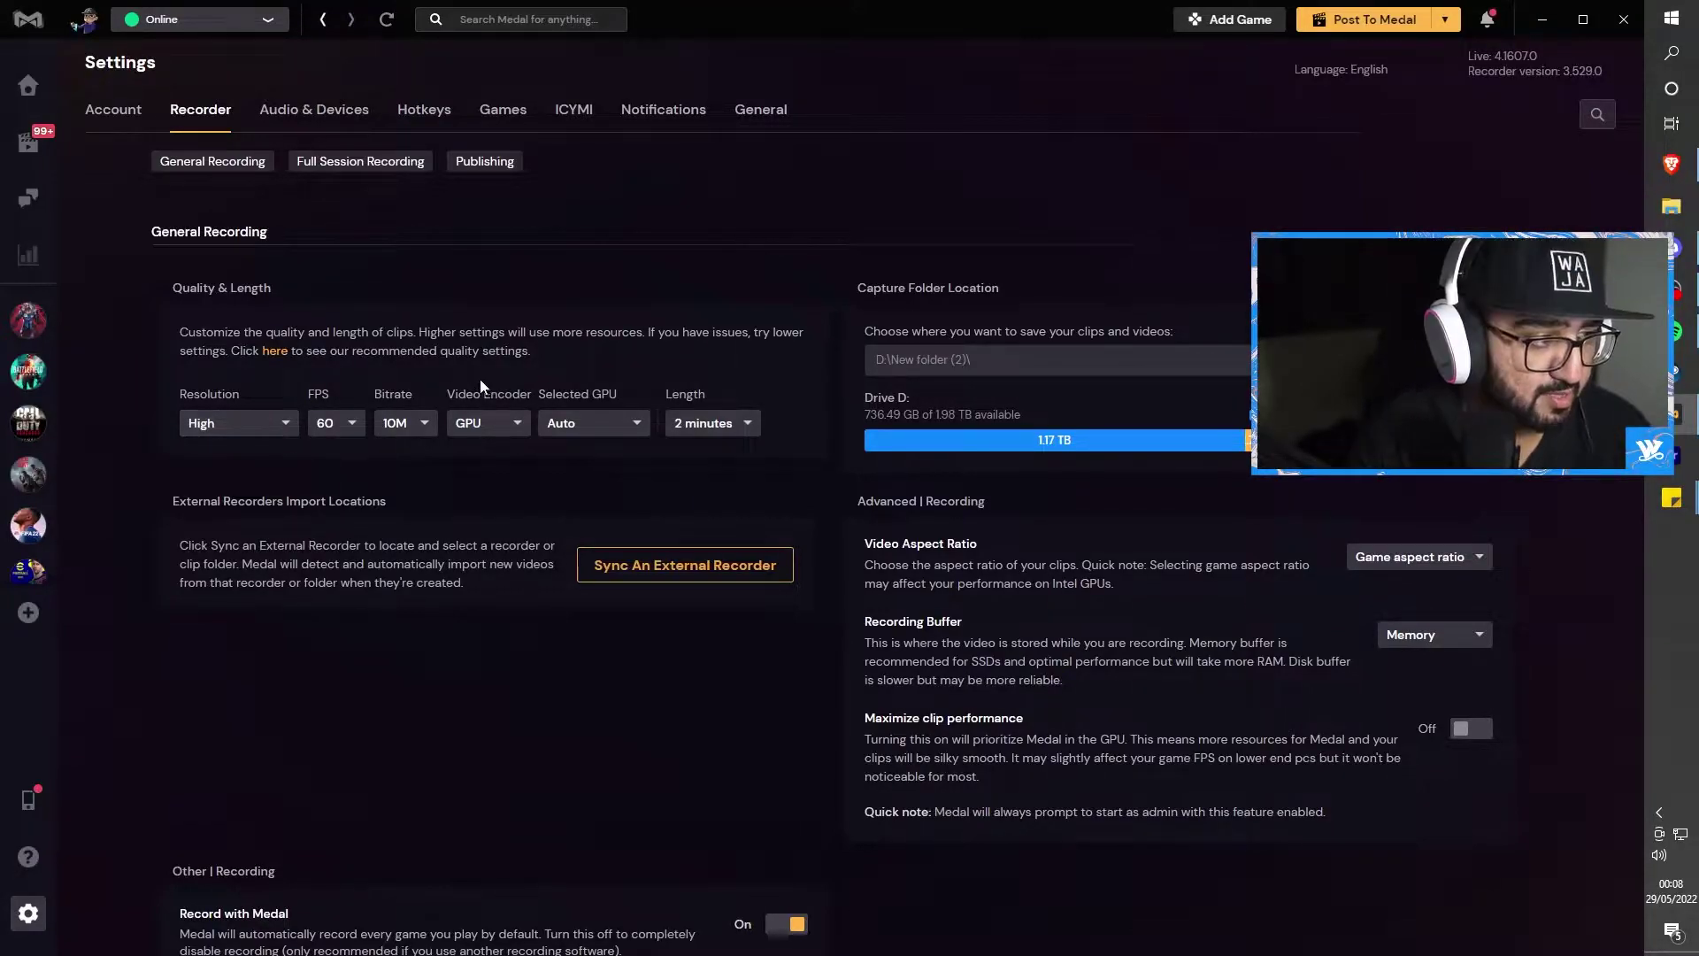
pyautogui.click(497, 423)
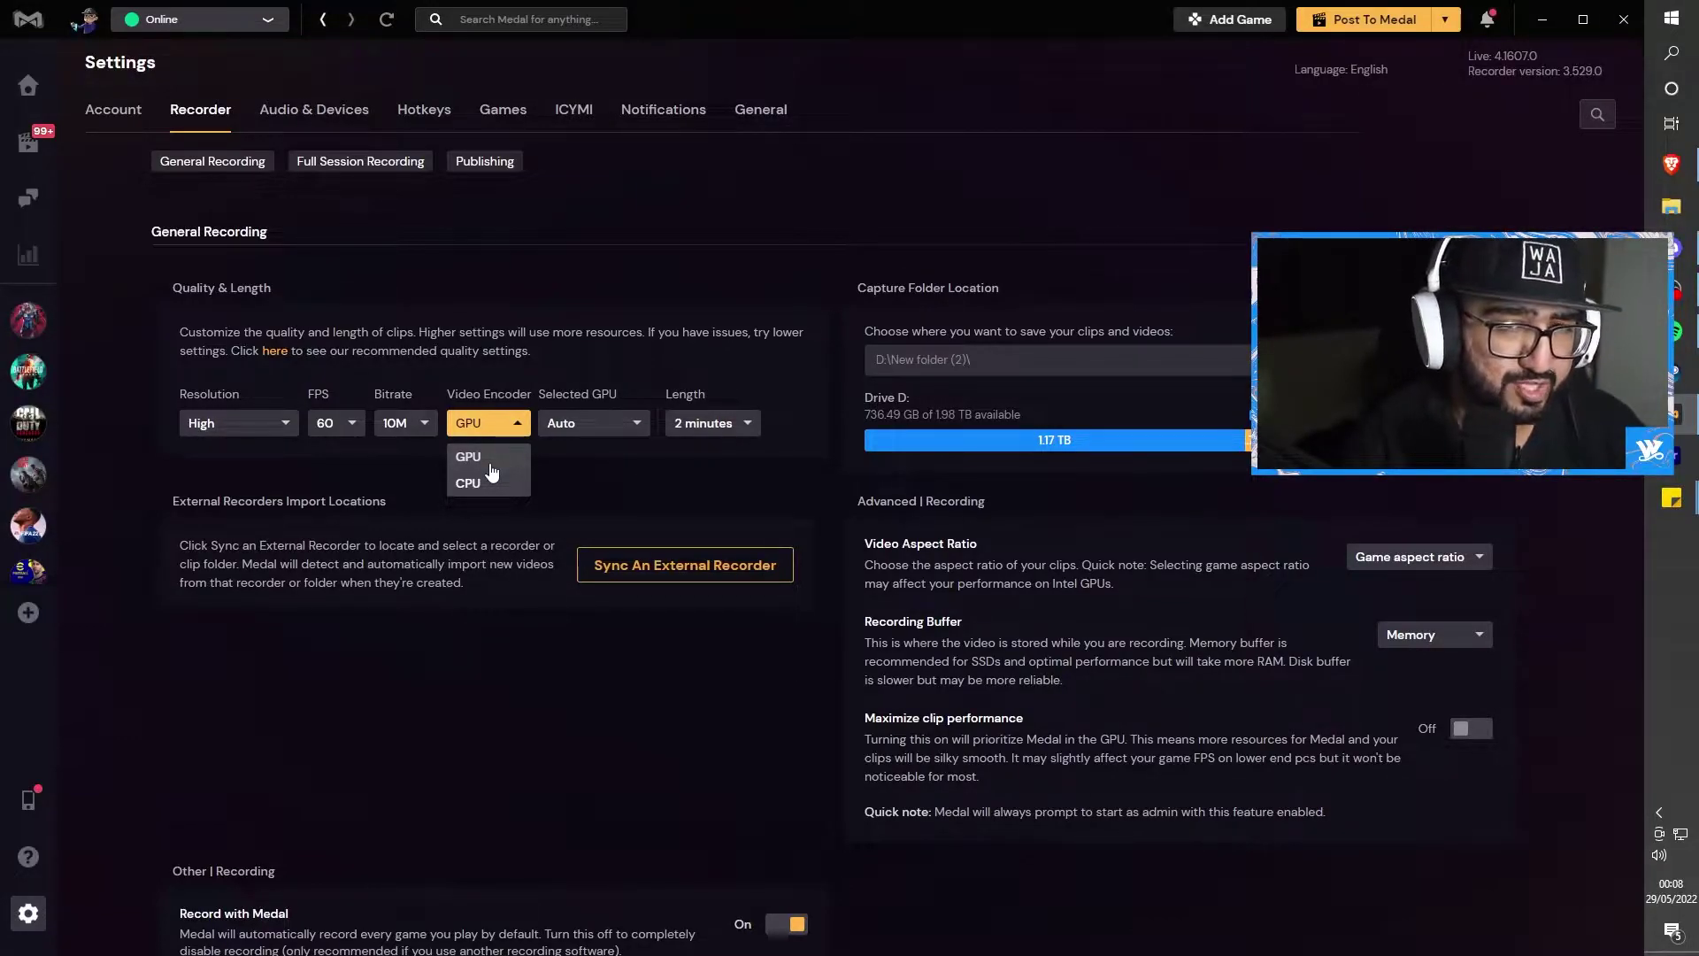
pyautogui.click(499, 432)
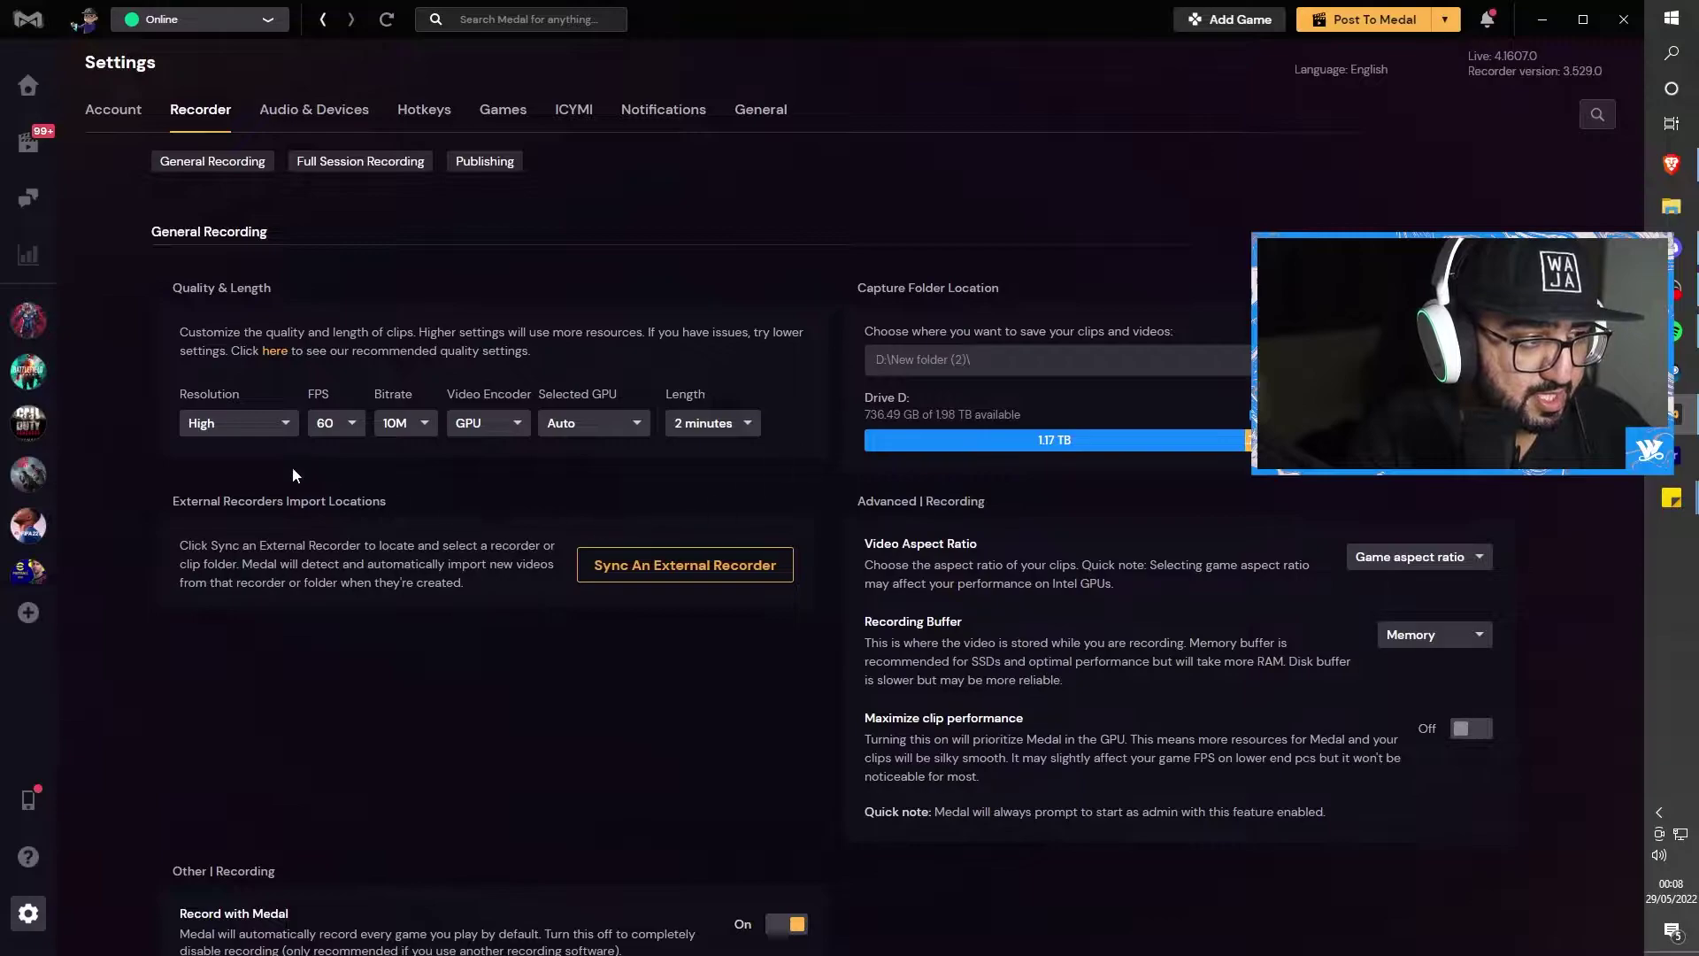
# Try a 5-minute clip length, then set it back to 2 minutes
pyautogui.click(723, 423)
pyautogui.click(708, 626)
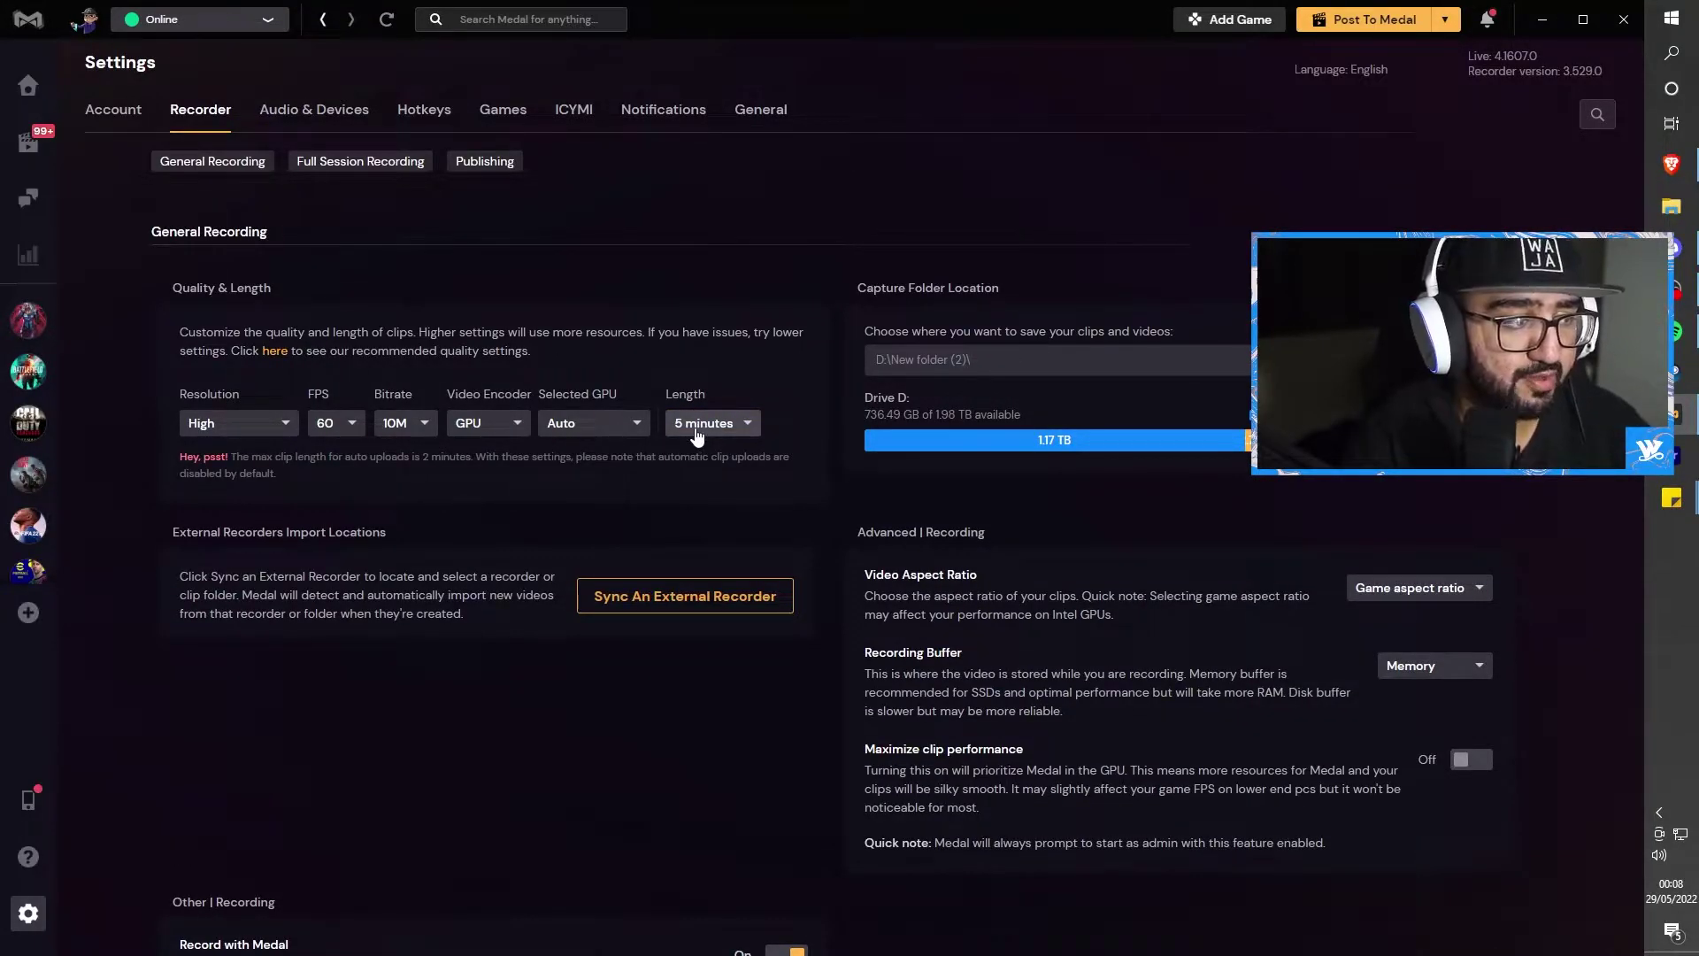
pyautogui.click(697, 425)
pyautogui.click(713, 595)
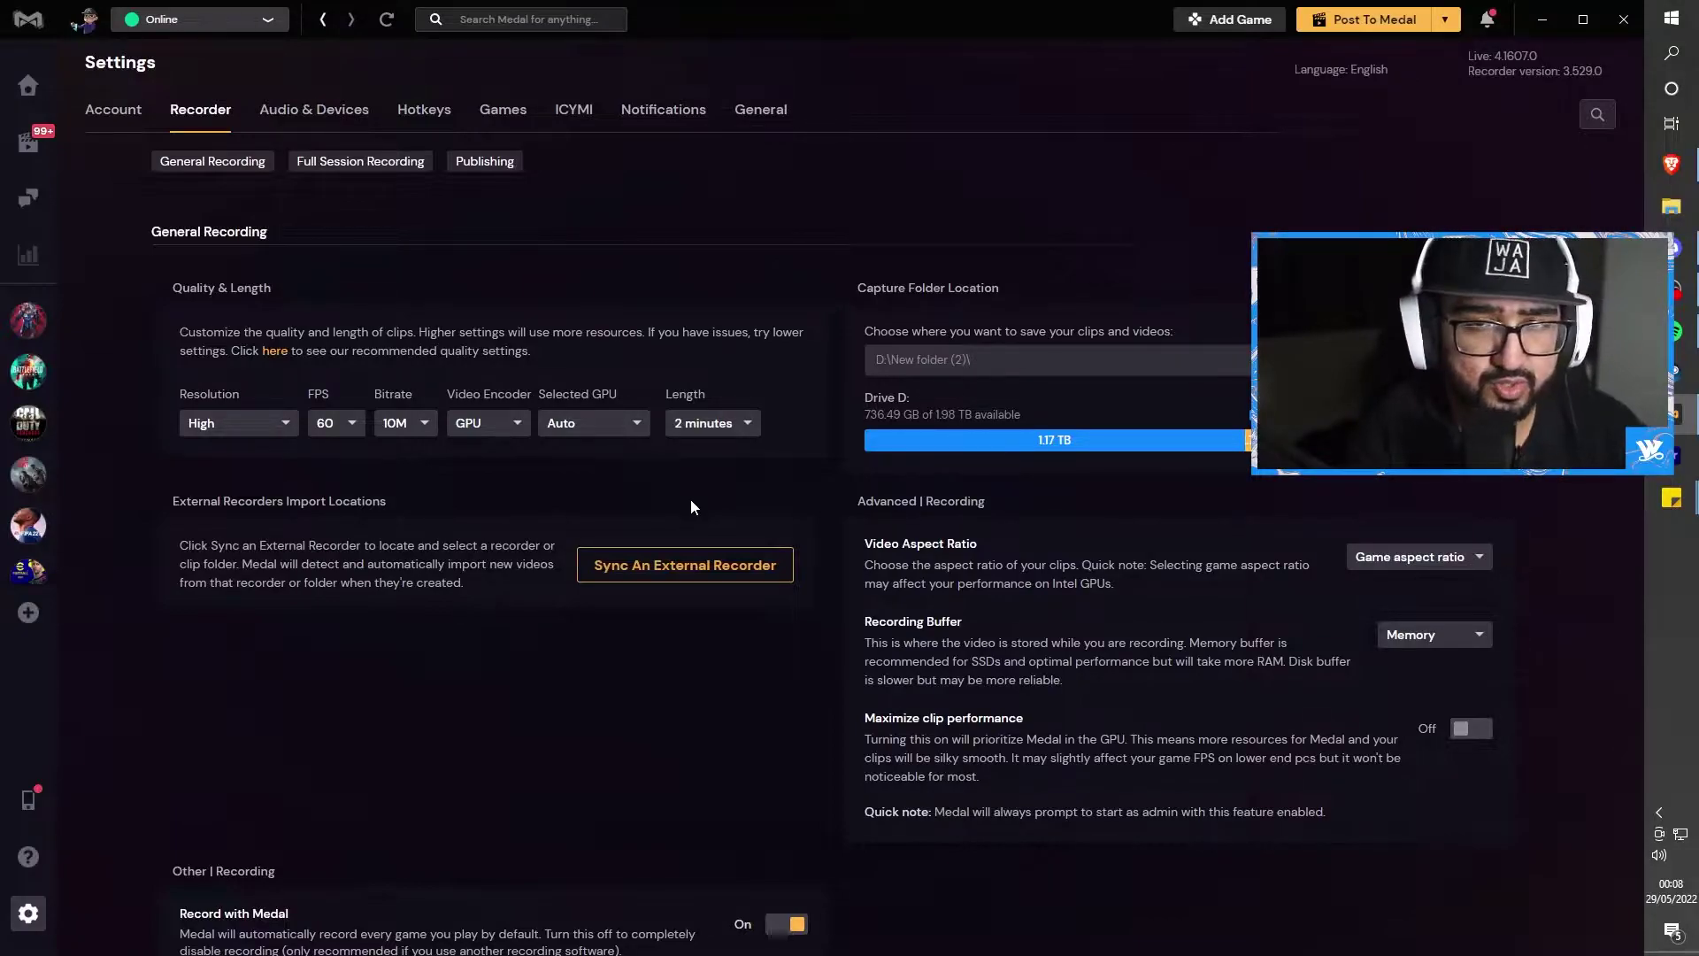
pyautogui.click(235, 423)
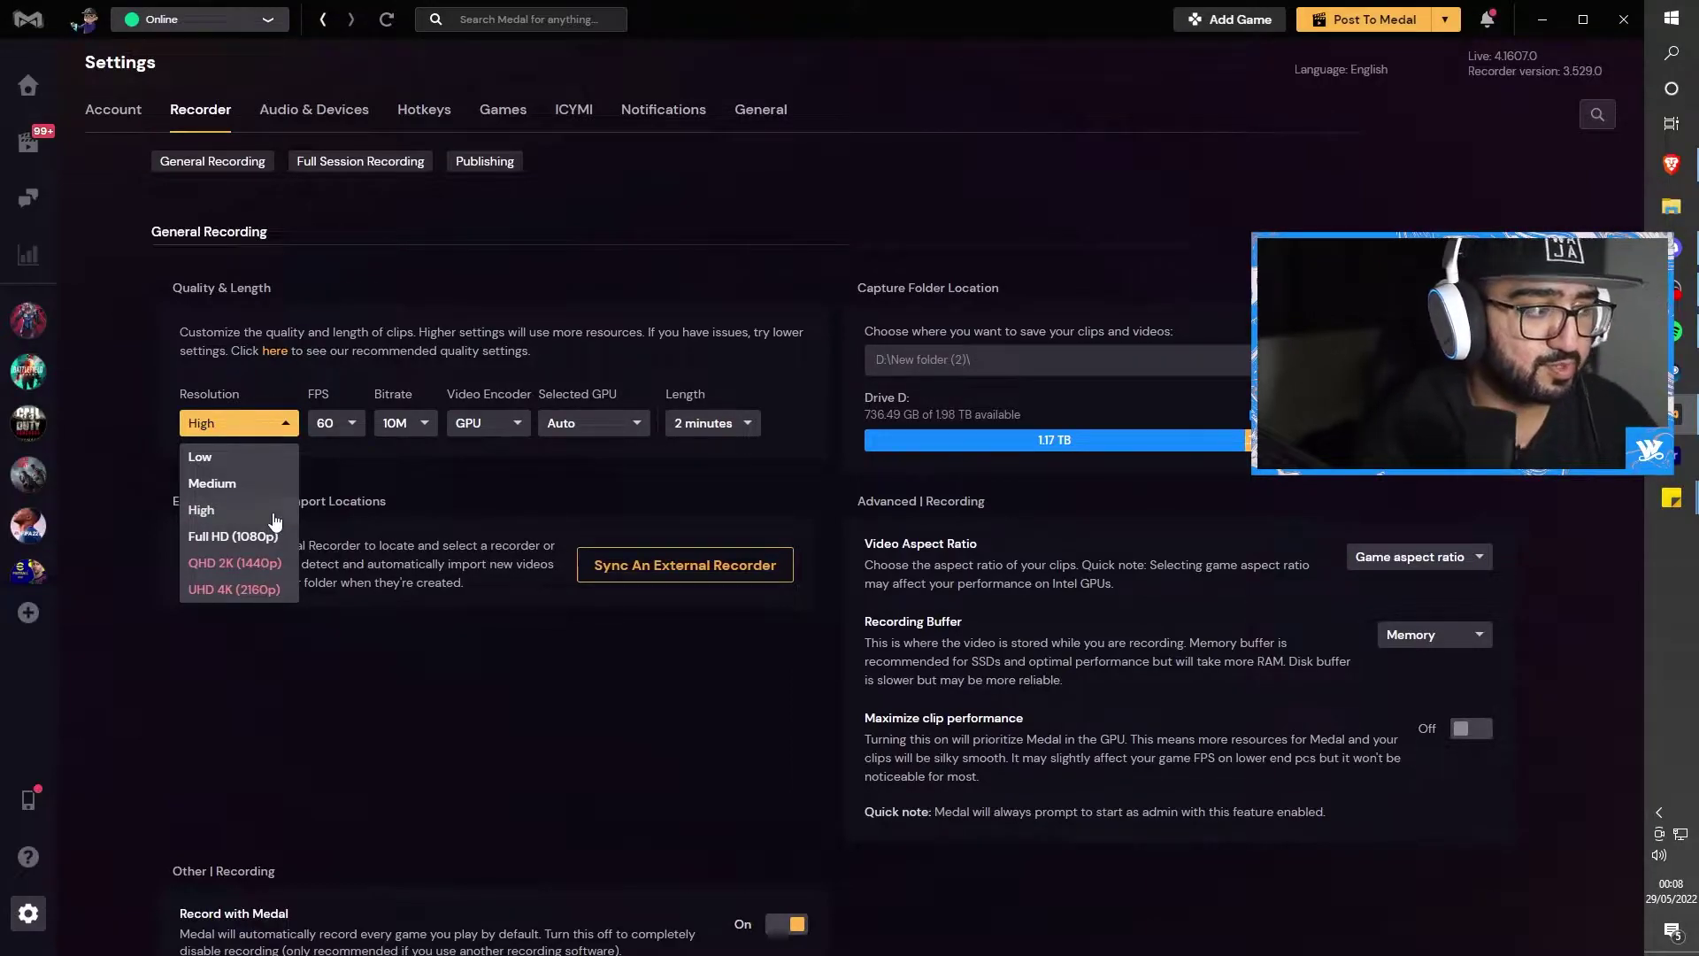
# Keep resolution at High, frame rate at 60 FPS and bitrate at 10M
pyautogui.click(220, 534)
pyautogui.click(322, 425)
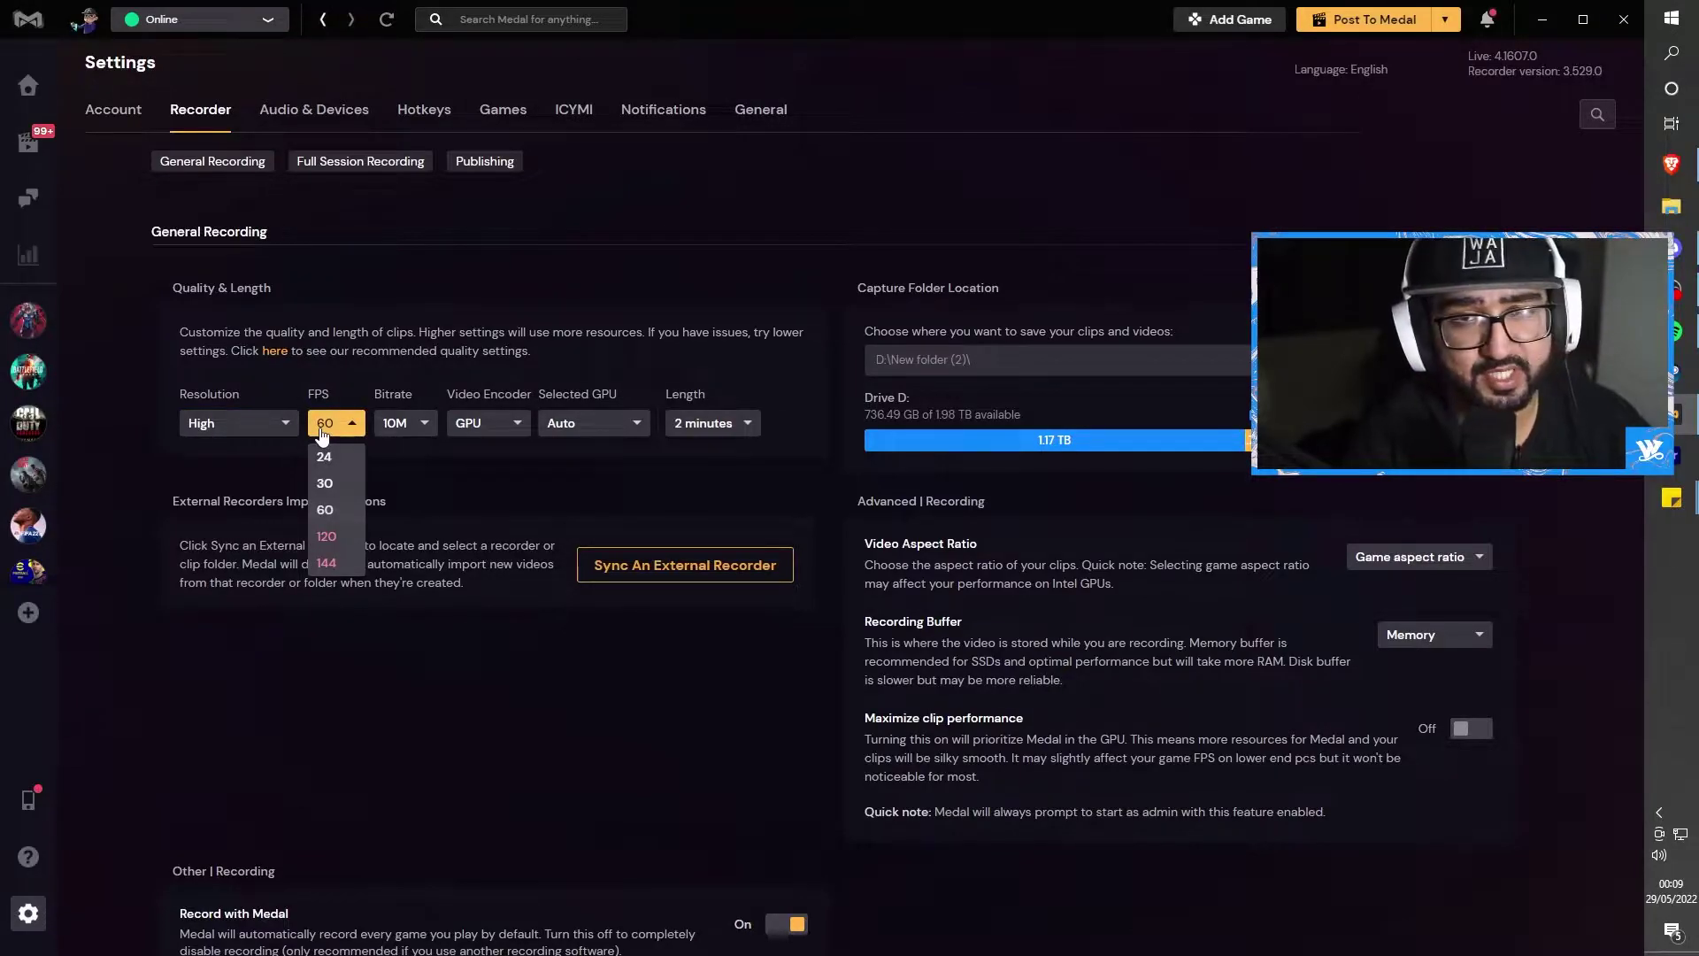
pyautogui.click(403, 423)
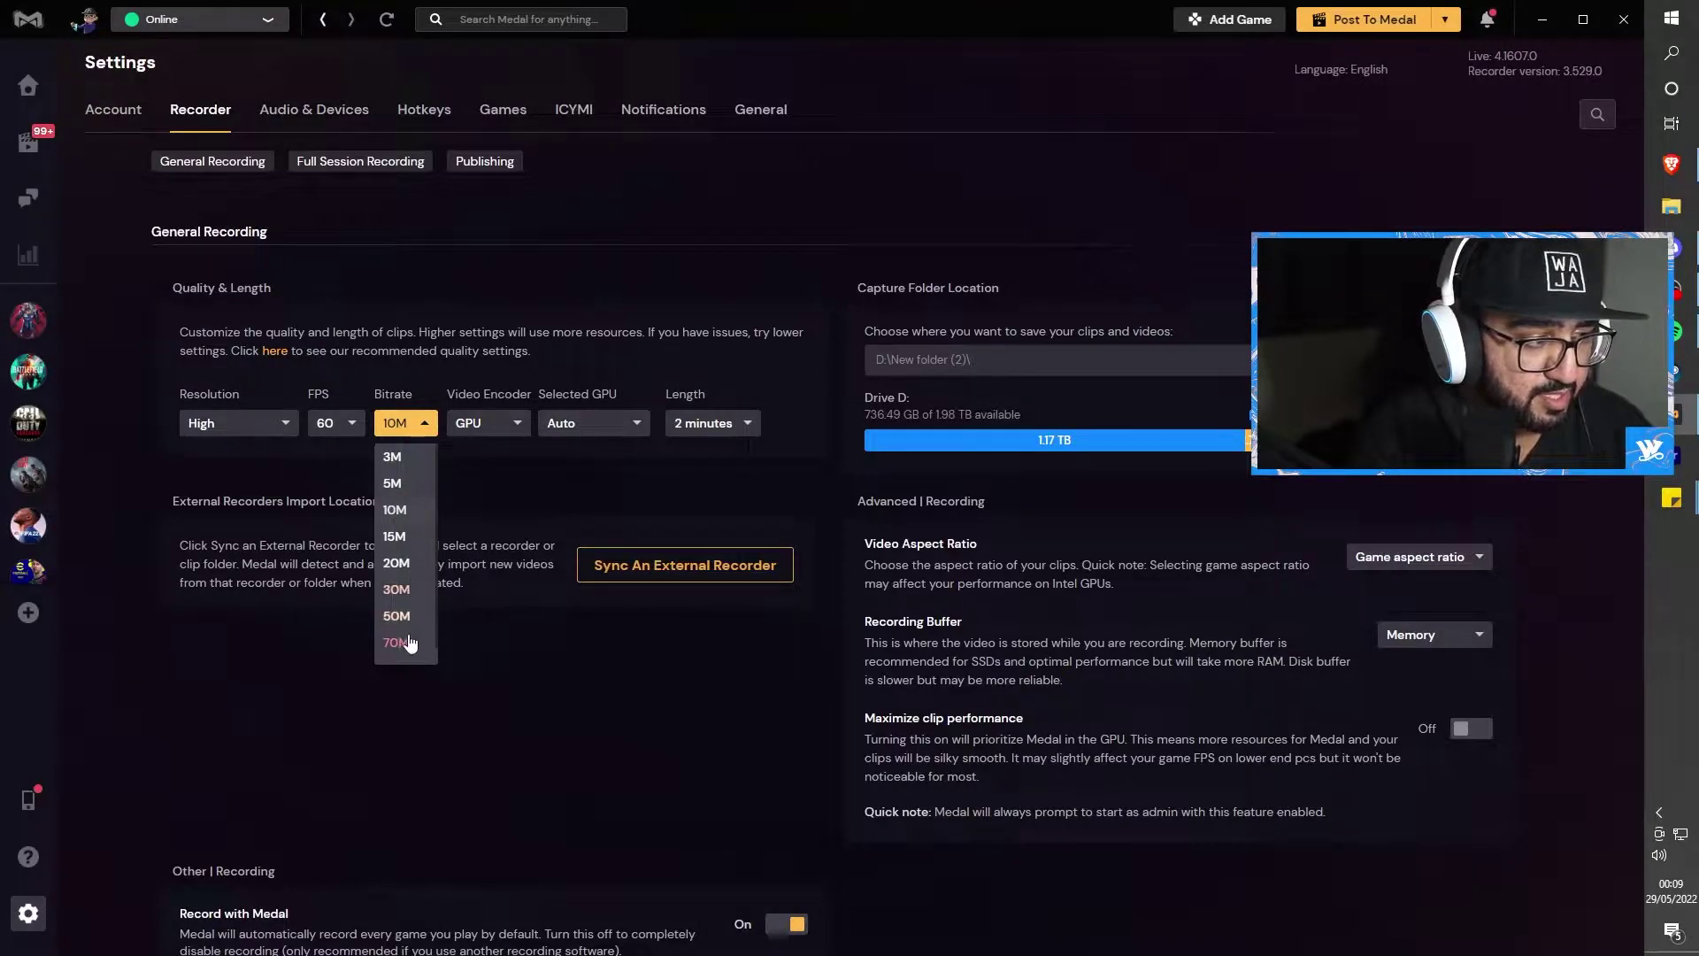
pyautogui.click(418, 434)
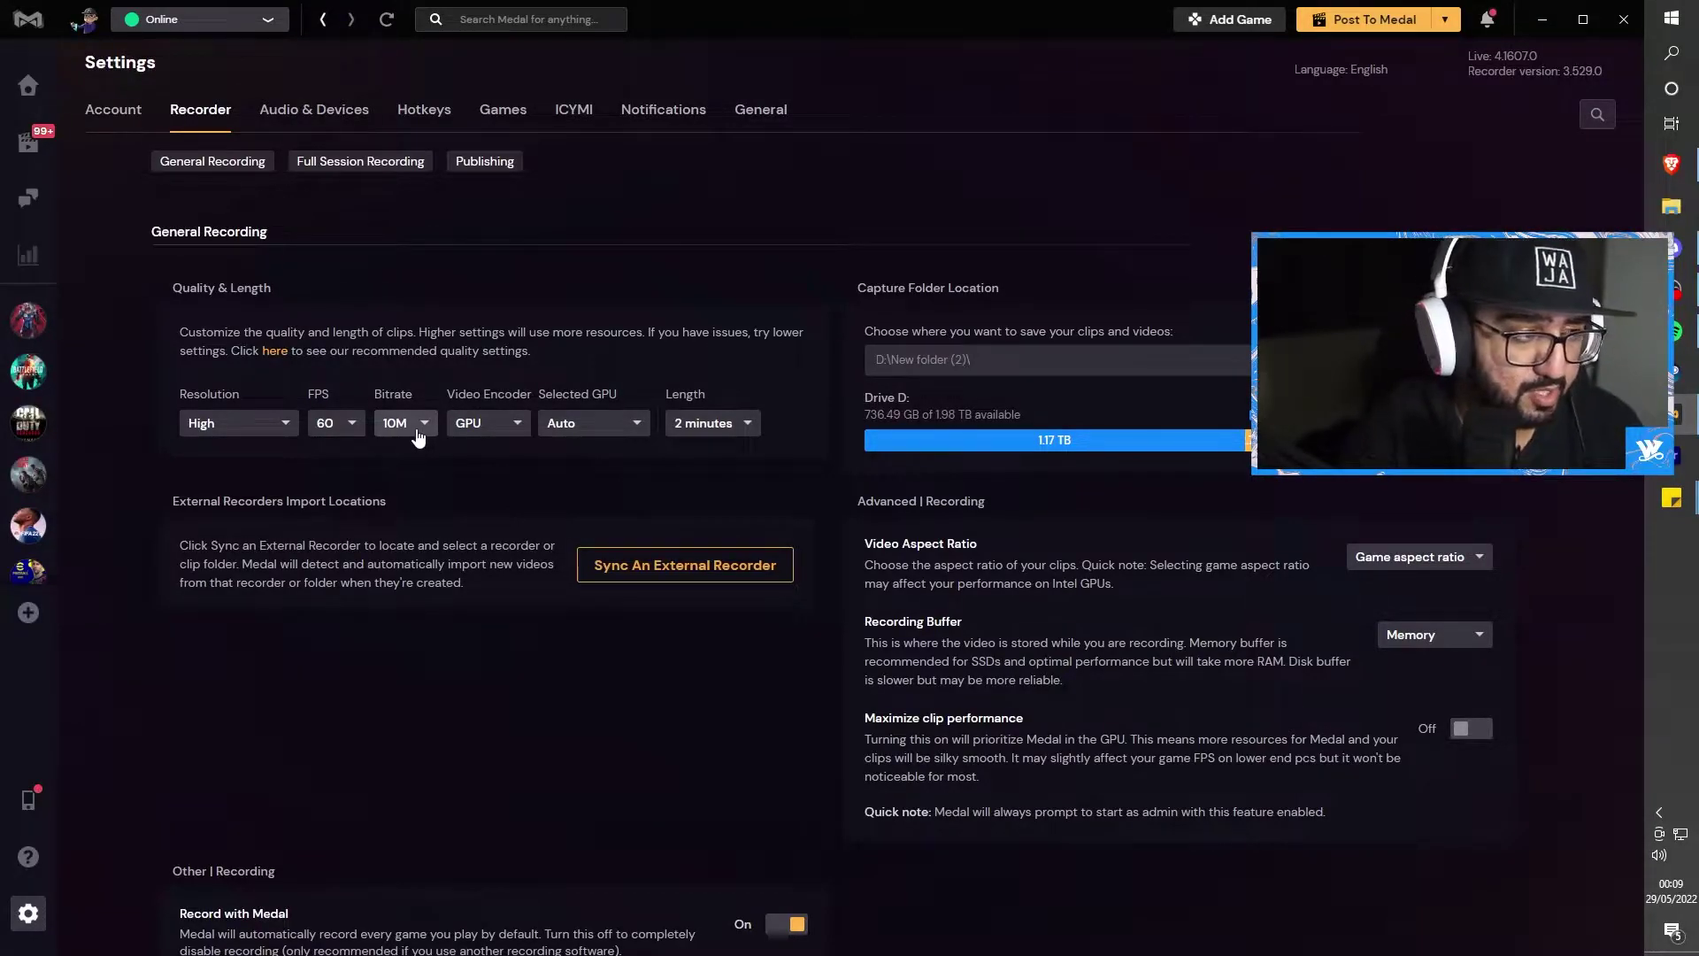
pyautogui.click(418, 436)
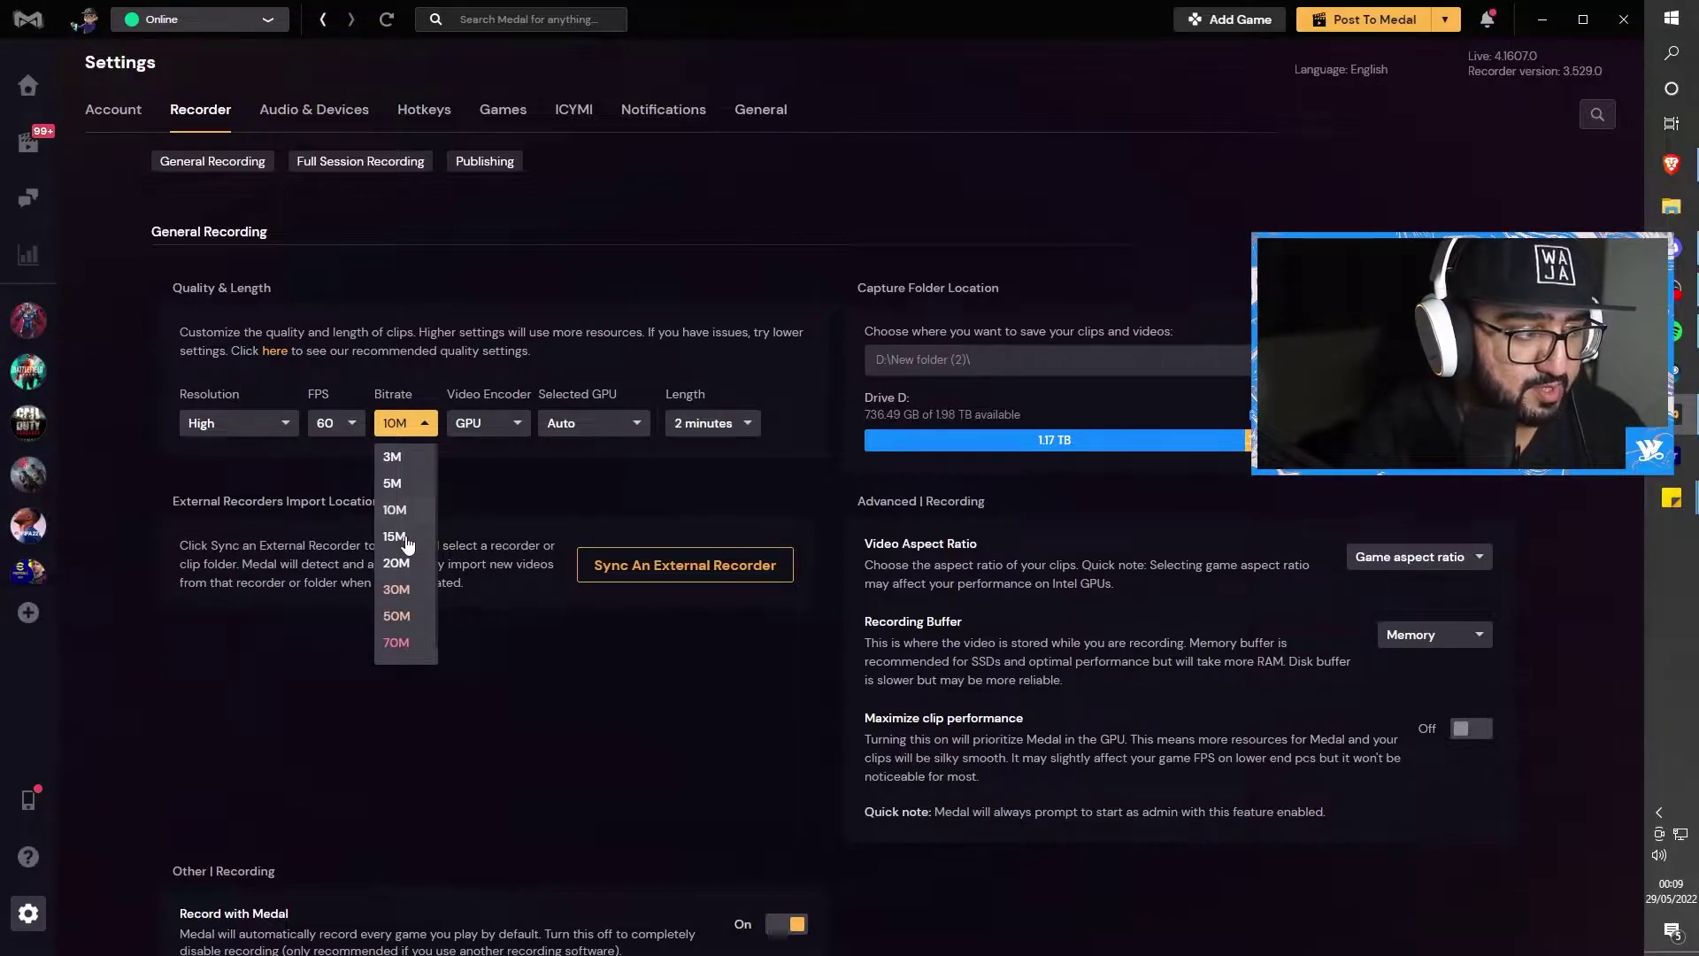
pyautogui.click(404, 427)
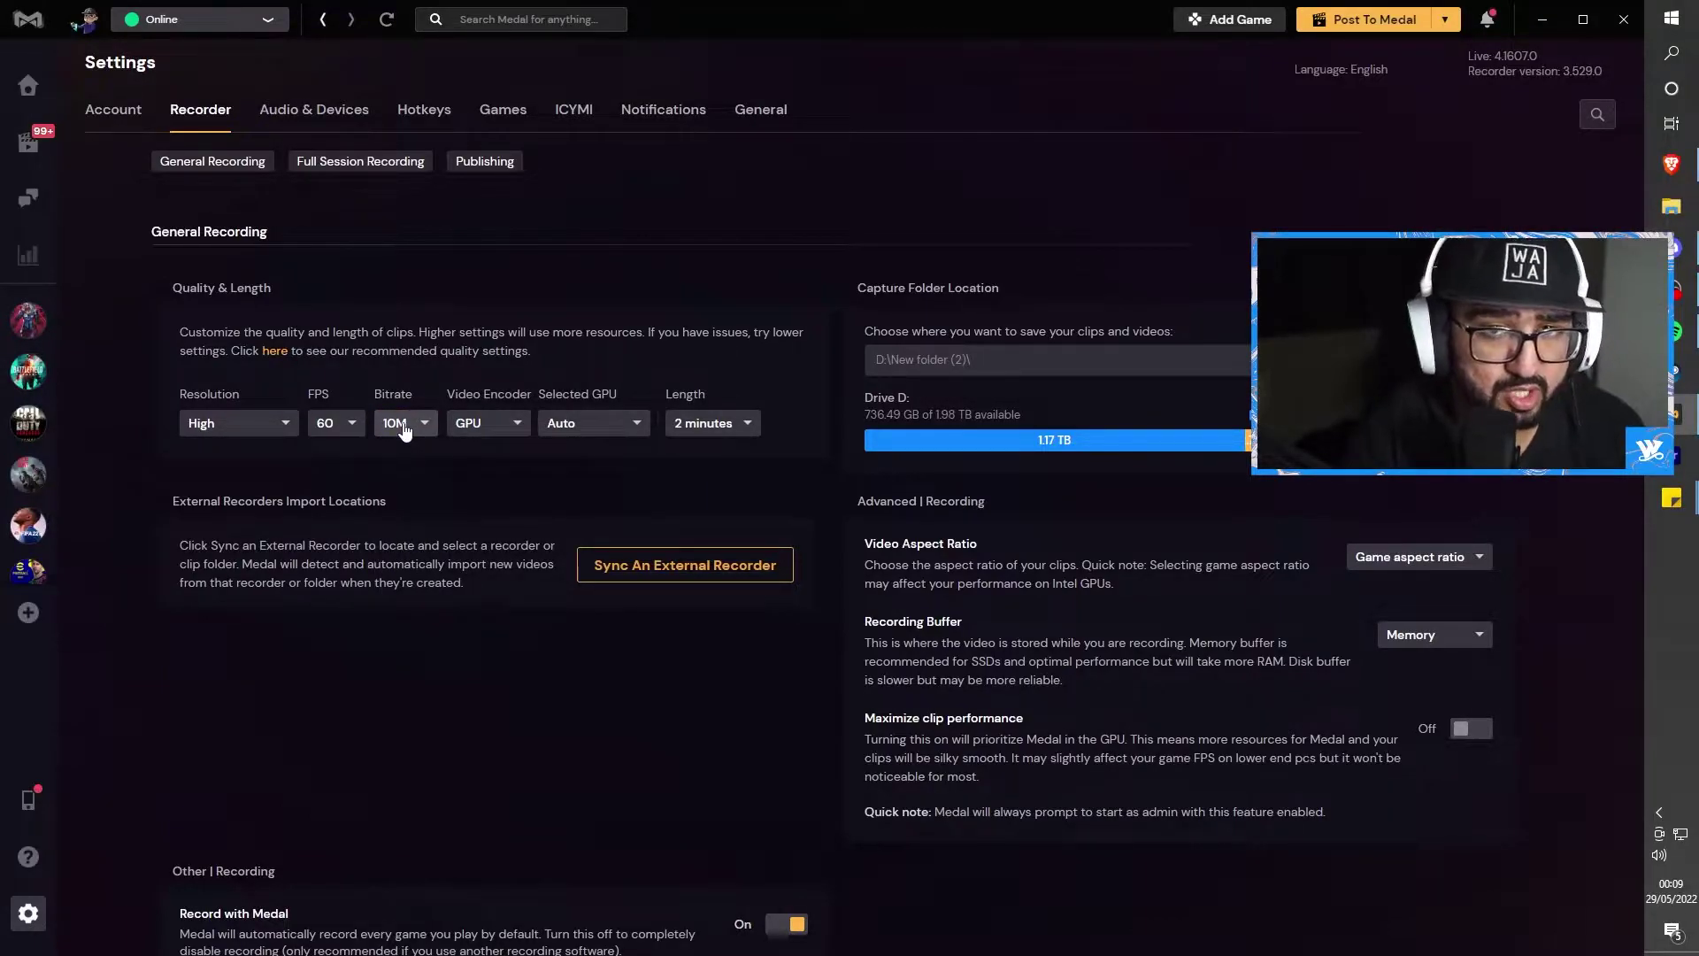
# Keep GPU as the video encoder with the graphics card left on Auto
pyautogui.click(474, 422)
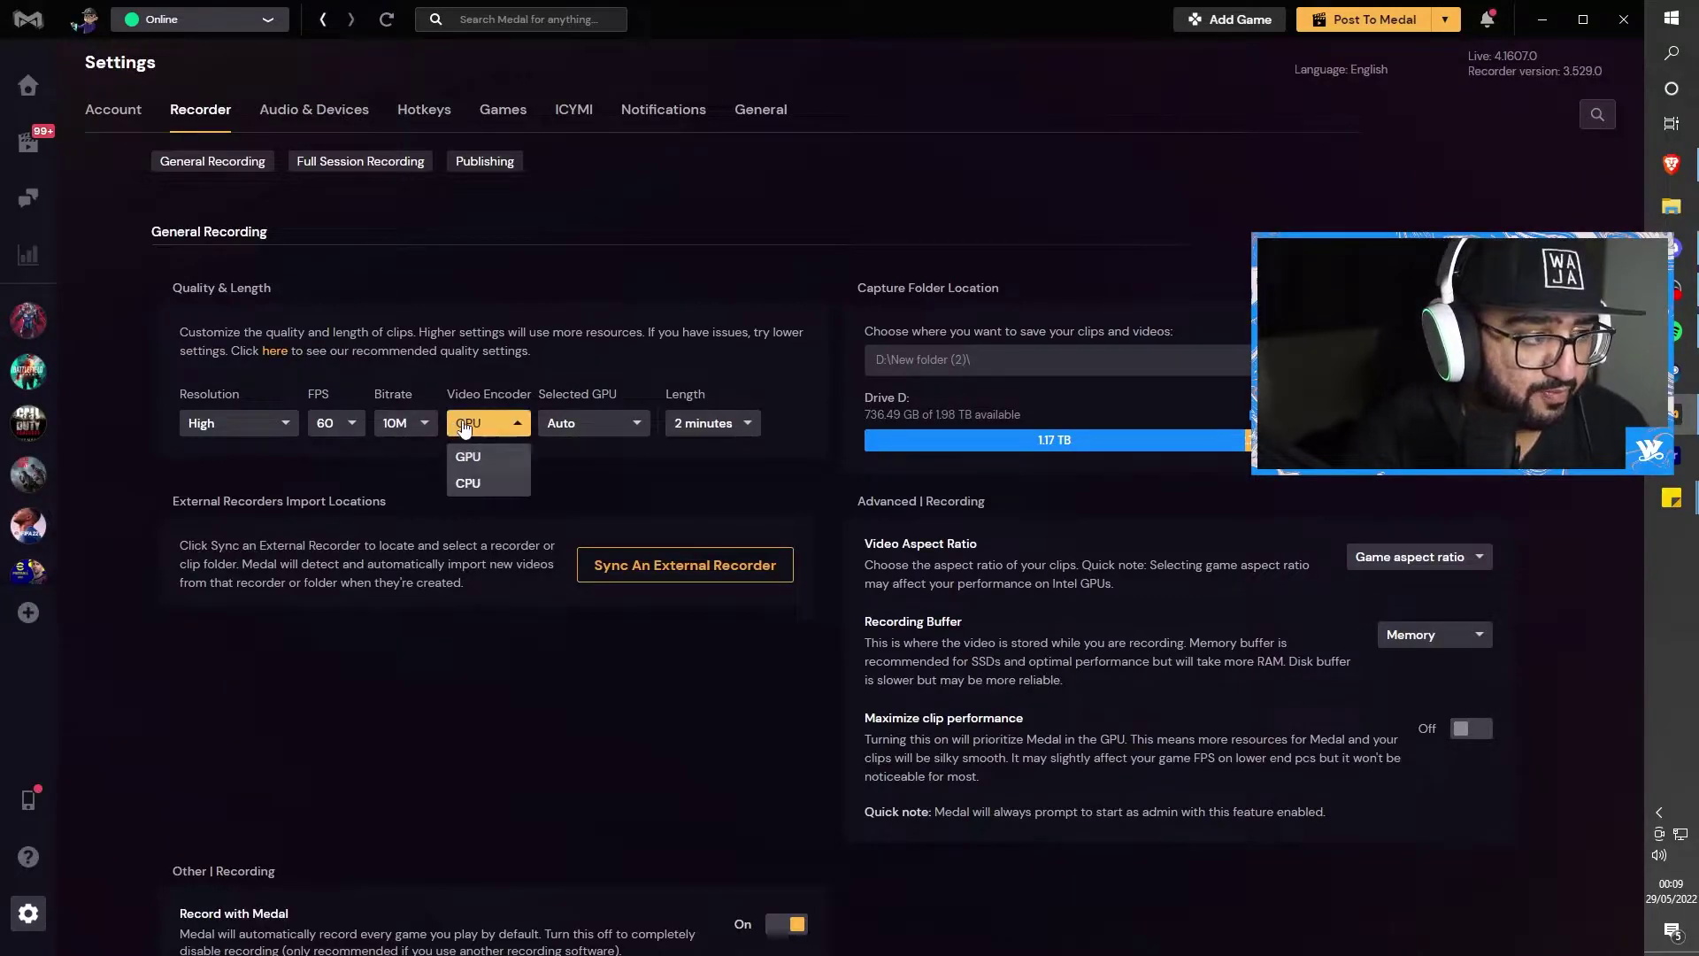
pyautogui.click(470, 454)
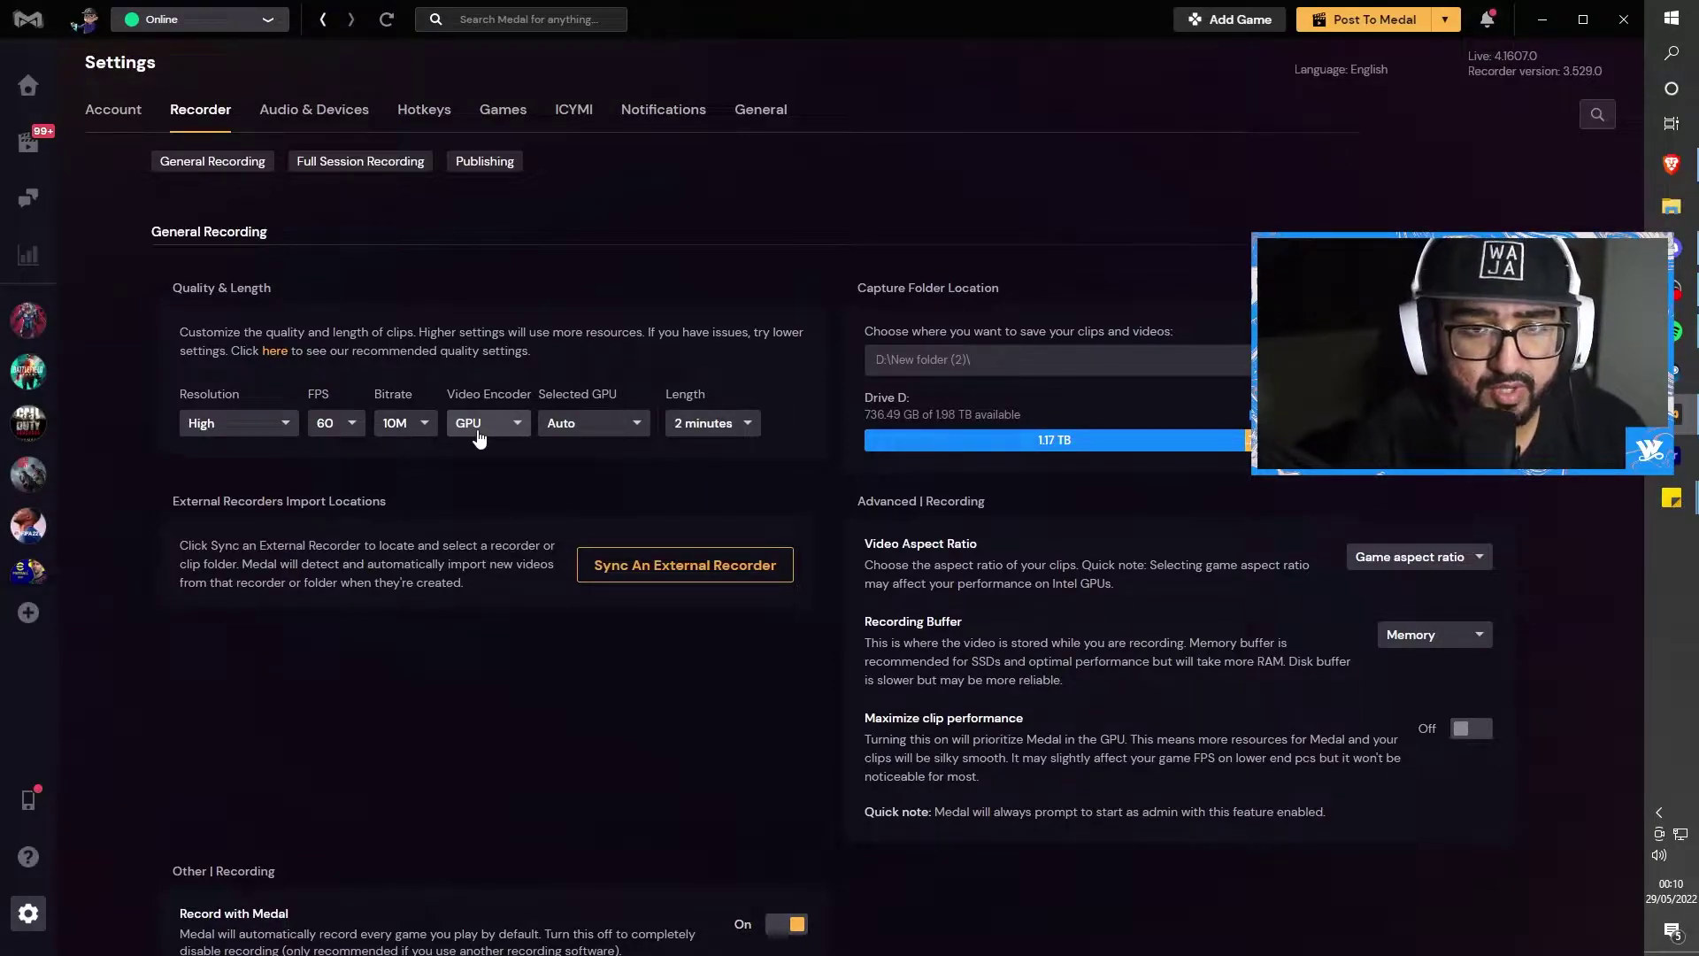
pyautogui.click(478, 432)
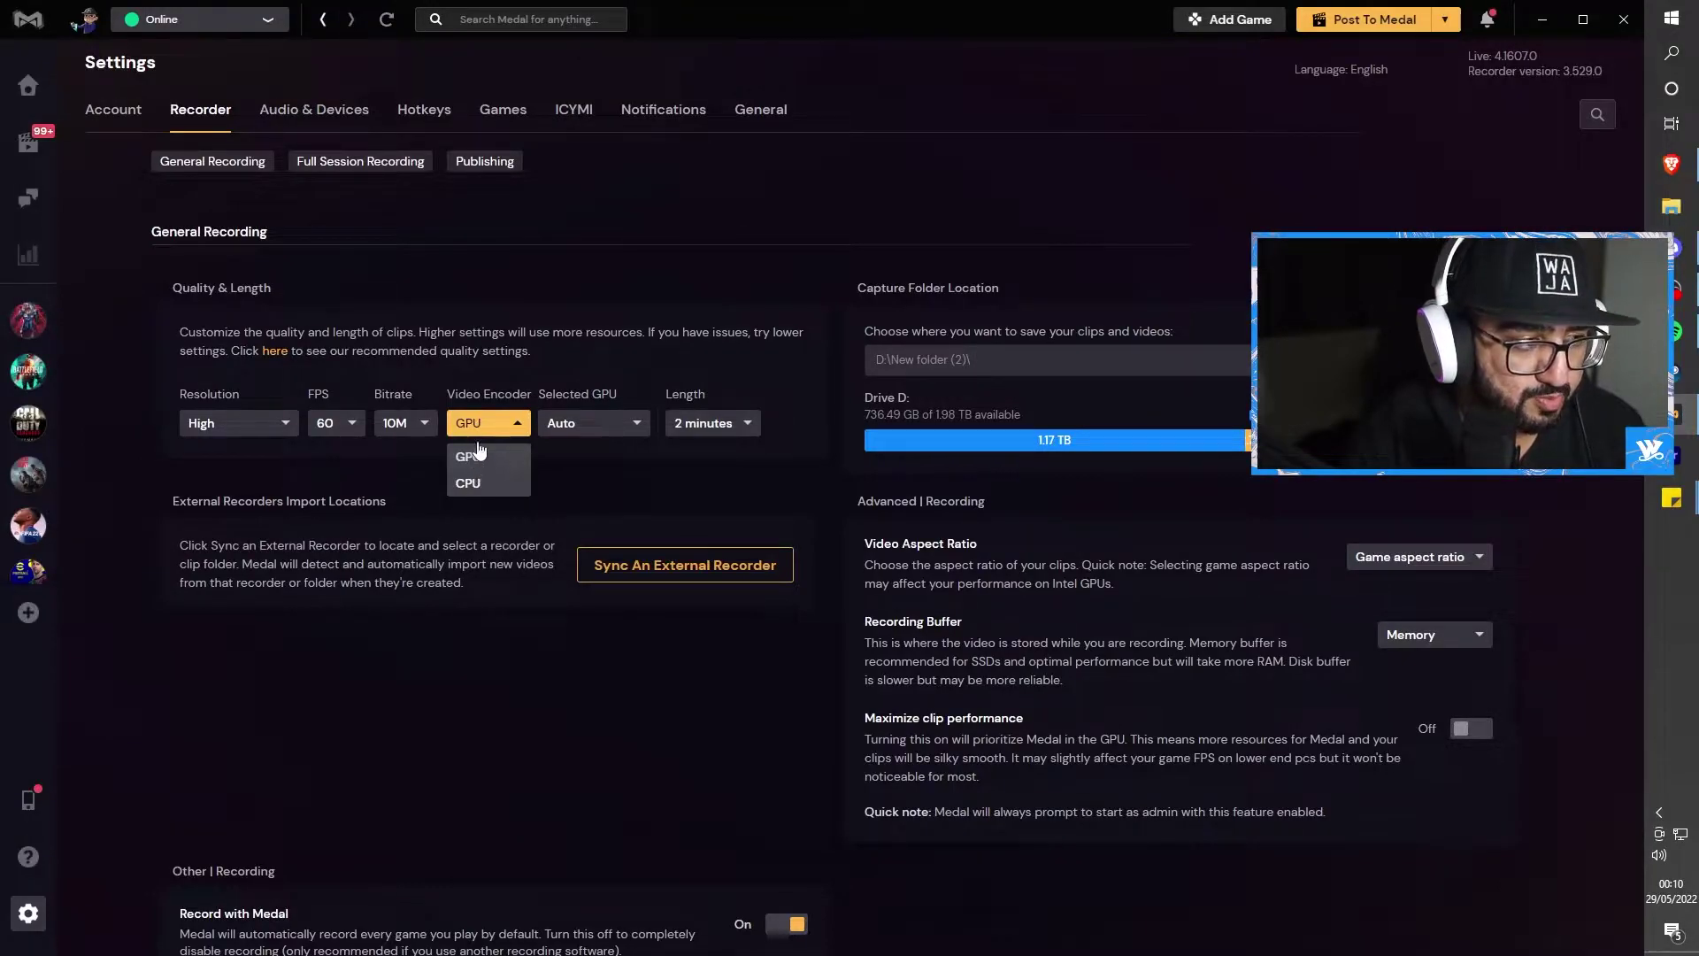
pyautogui.click(477, 455)
pyautogui.click(582, 426)
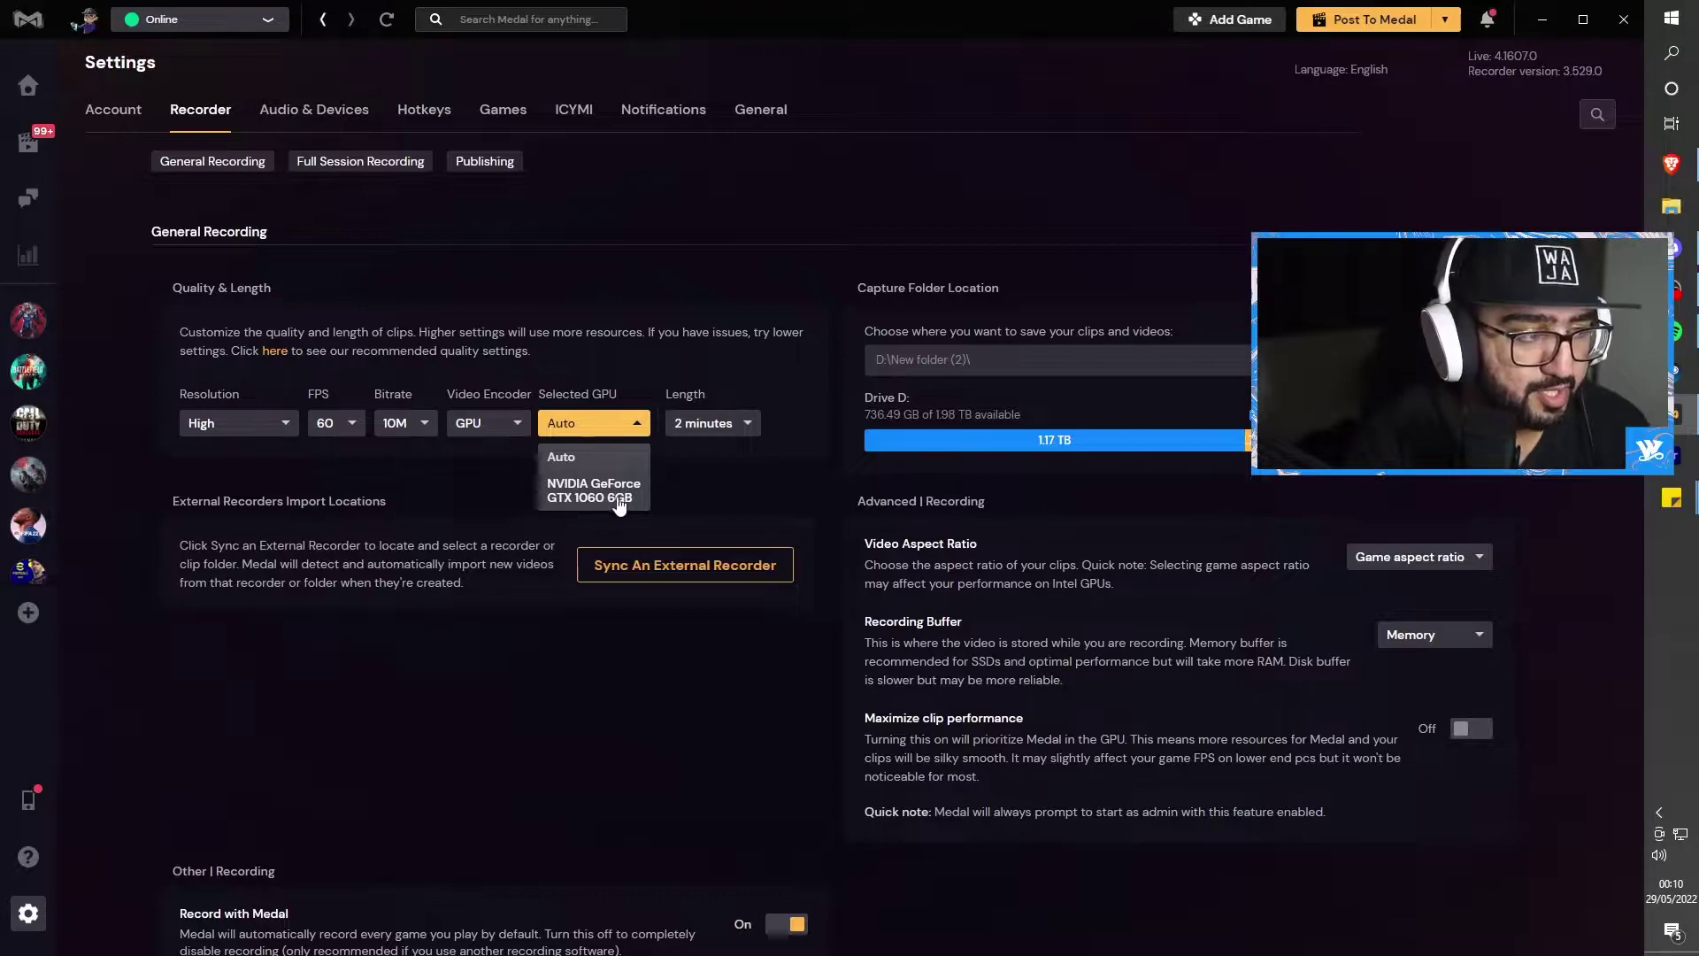
pyautogui.click(542, 478)
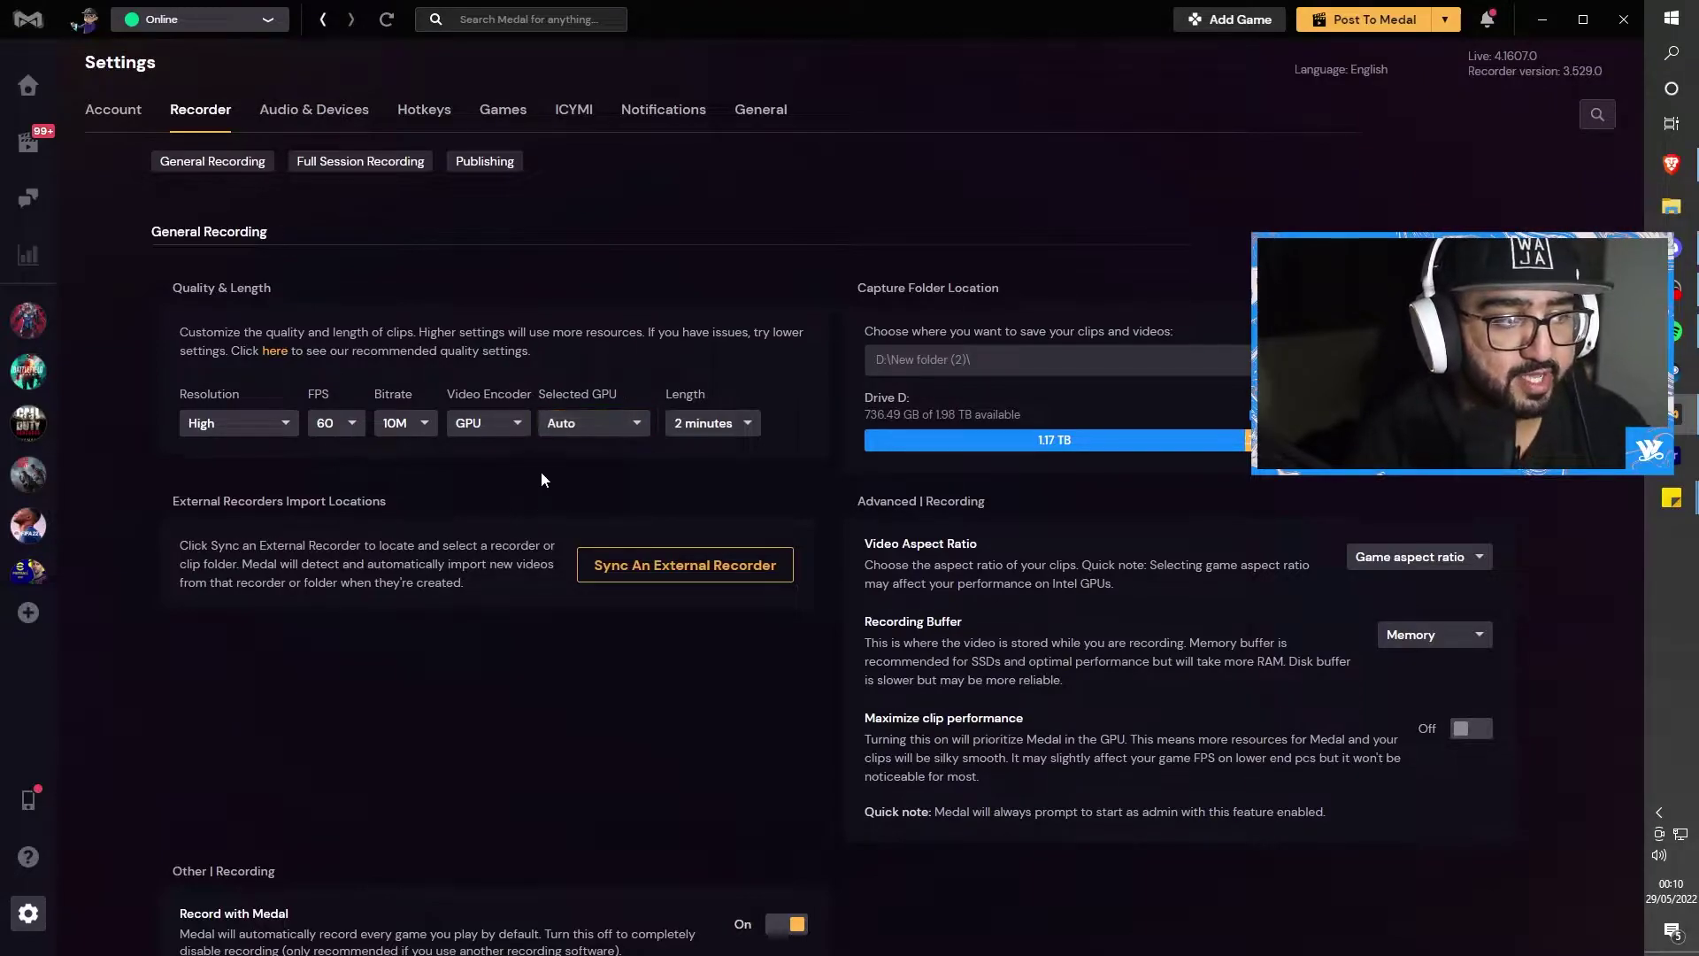
# Compare the clip length options and leave the length at 2 minutes
pyautogui.click(710, 423)
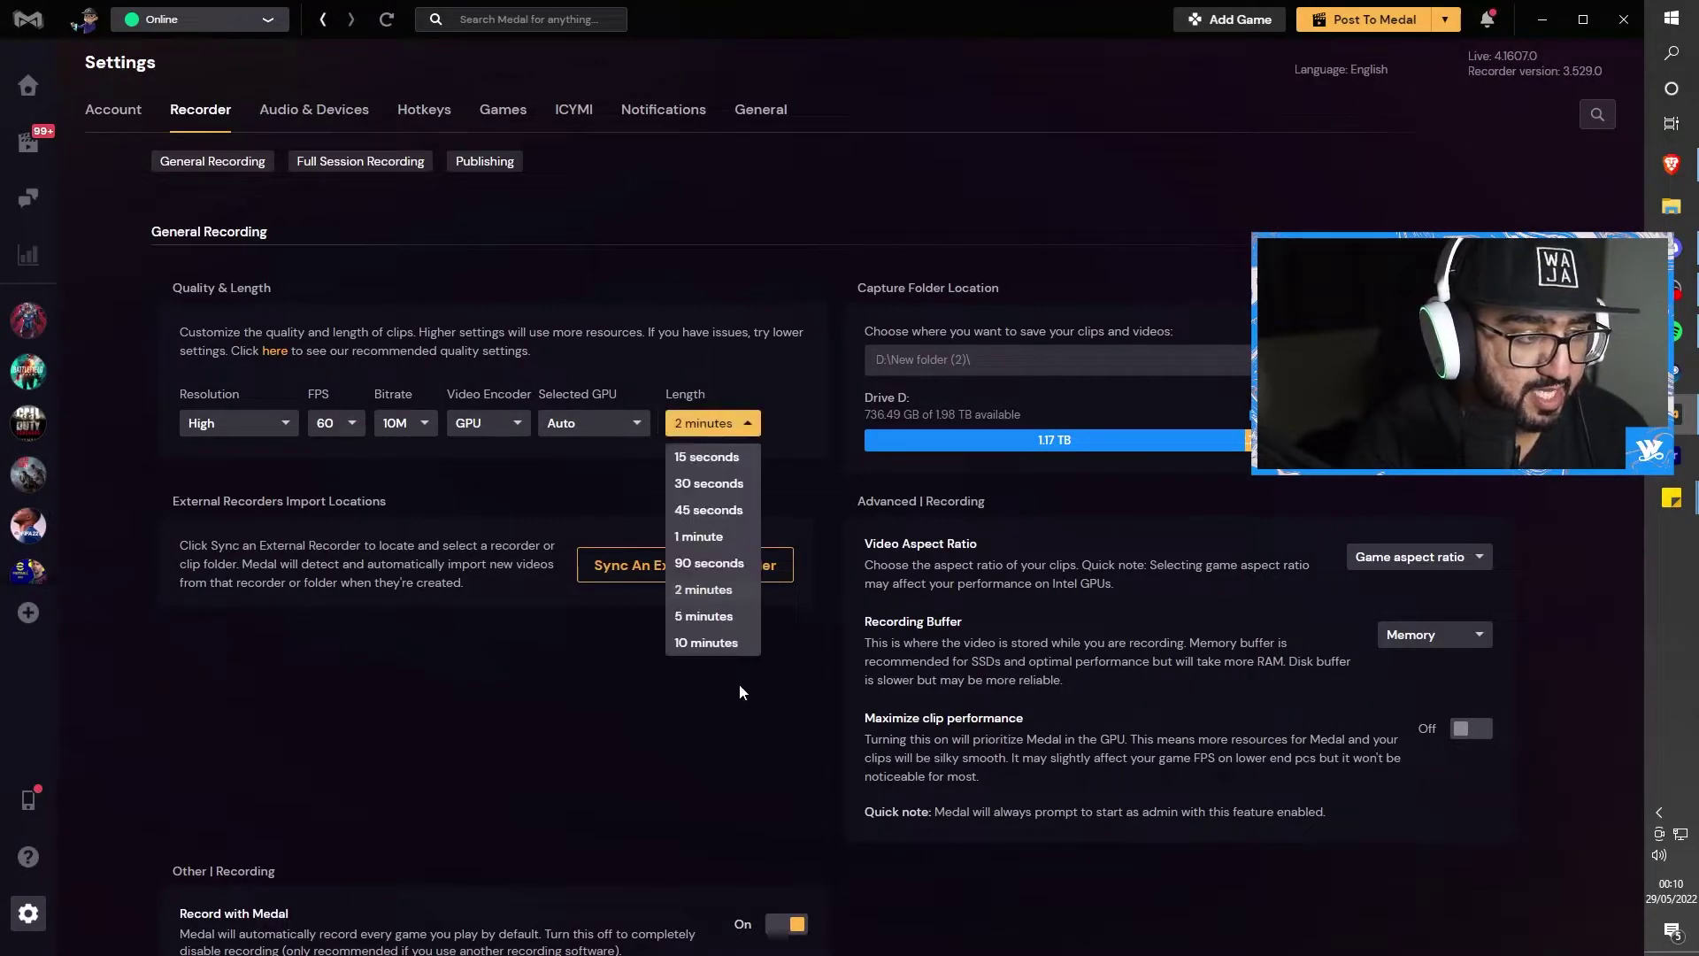
pyautogui.click(705, 424)
pyautogui.click(705, 424)
pyautogui.click(696, 425)
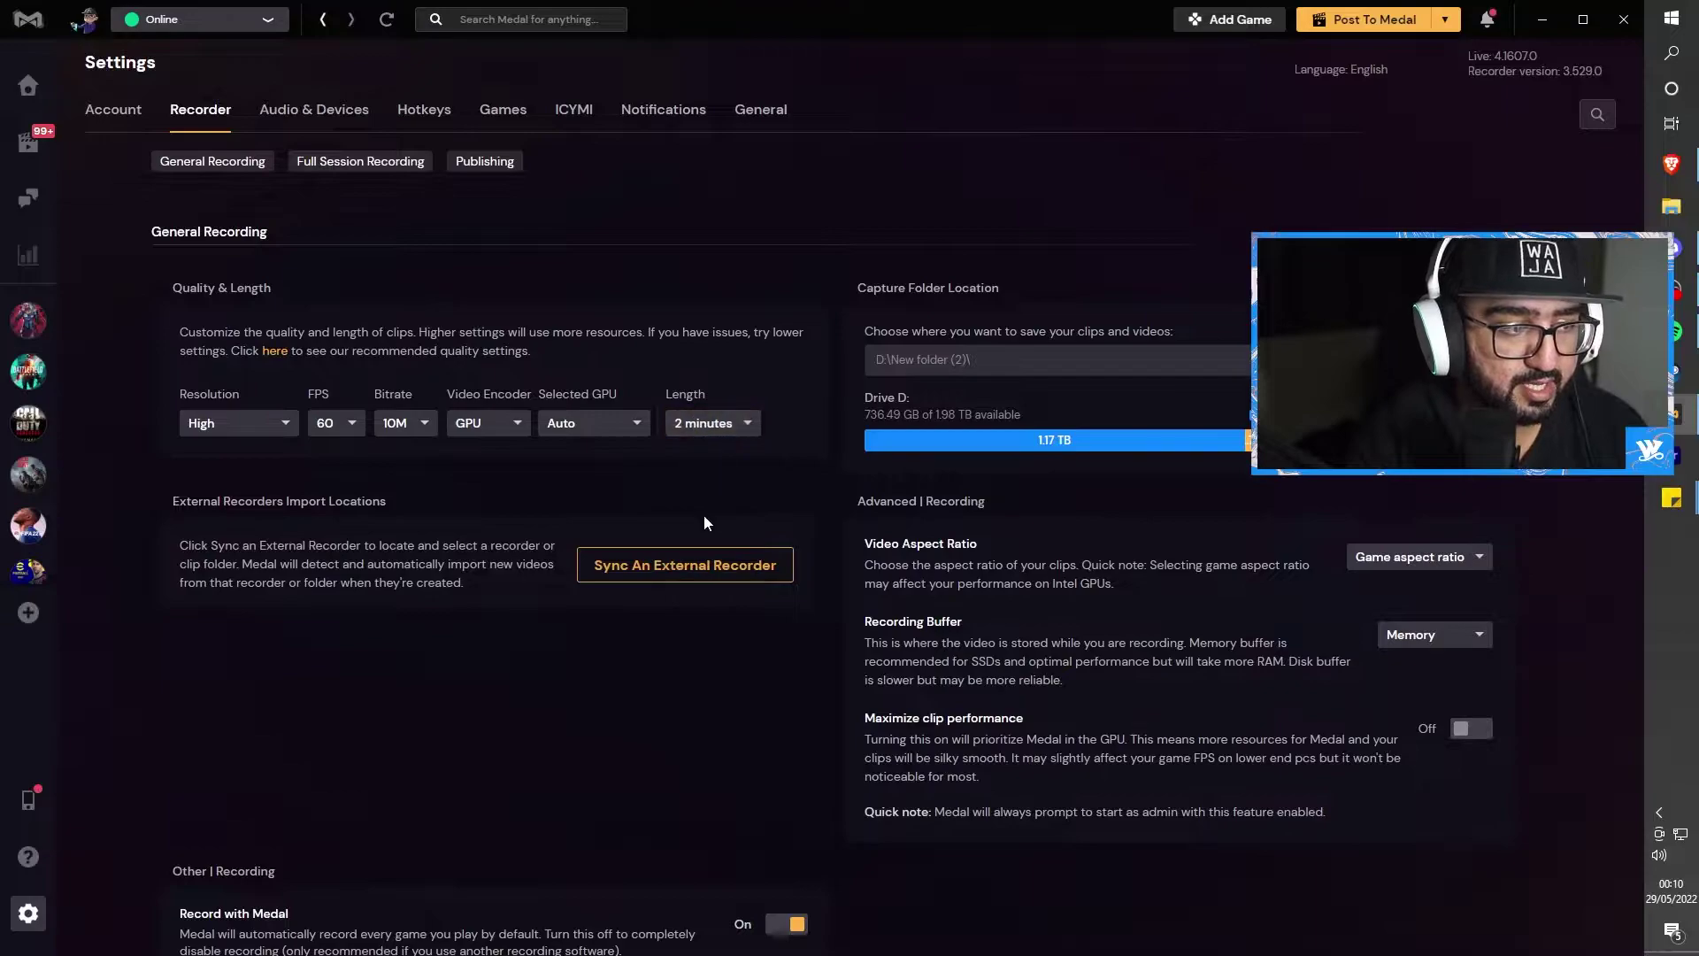
pyautogui.click(712, 427)
pyautogui.click(702, 584)
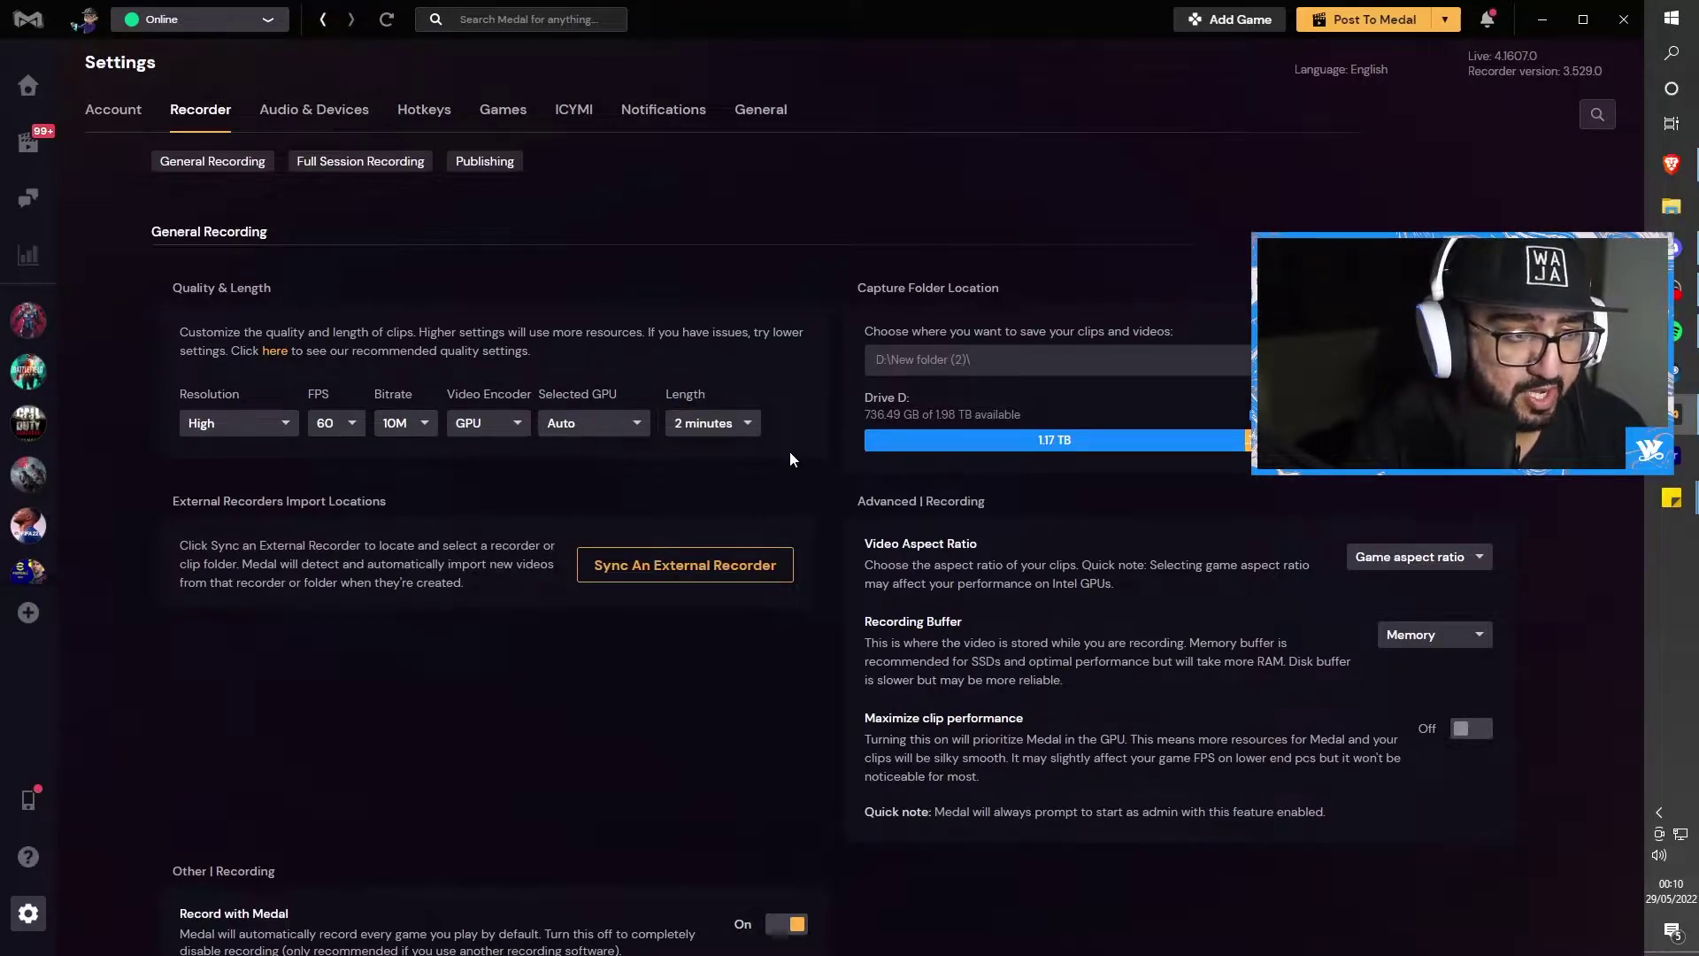
pyautogui.click(734, 425)
pyautogui.click(739, 425)
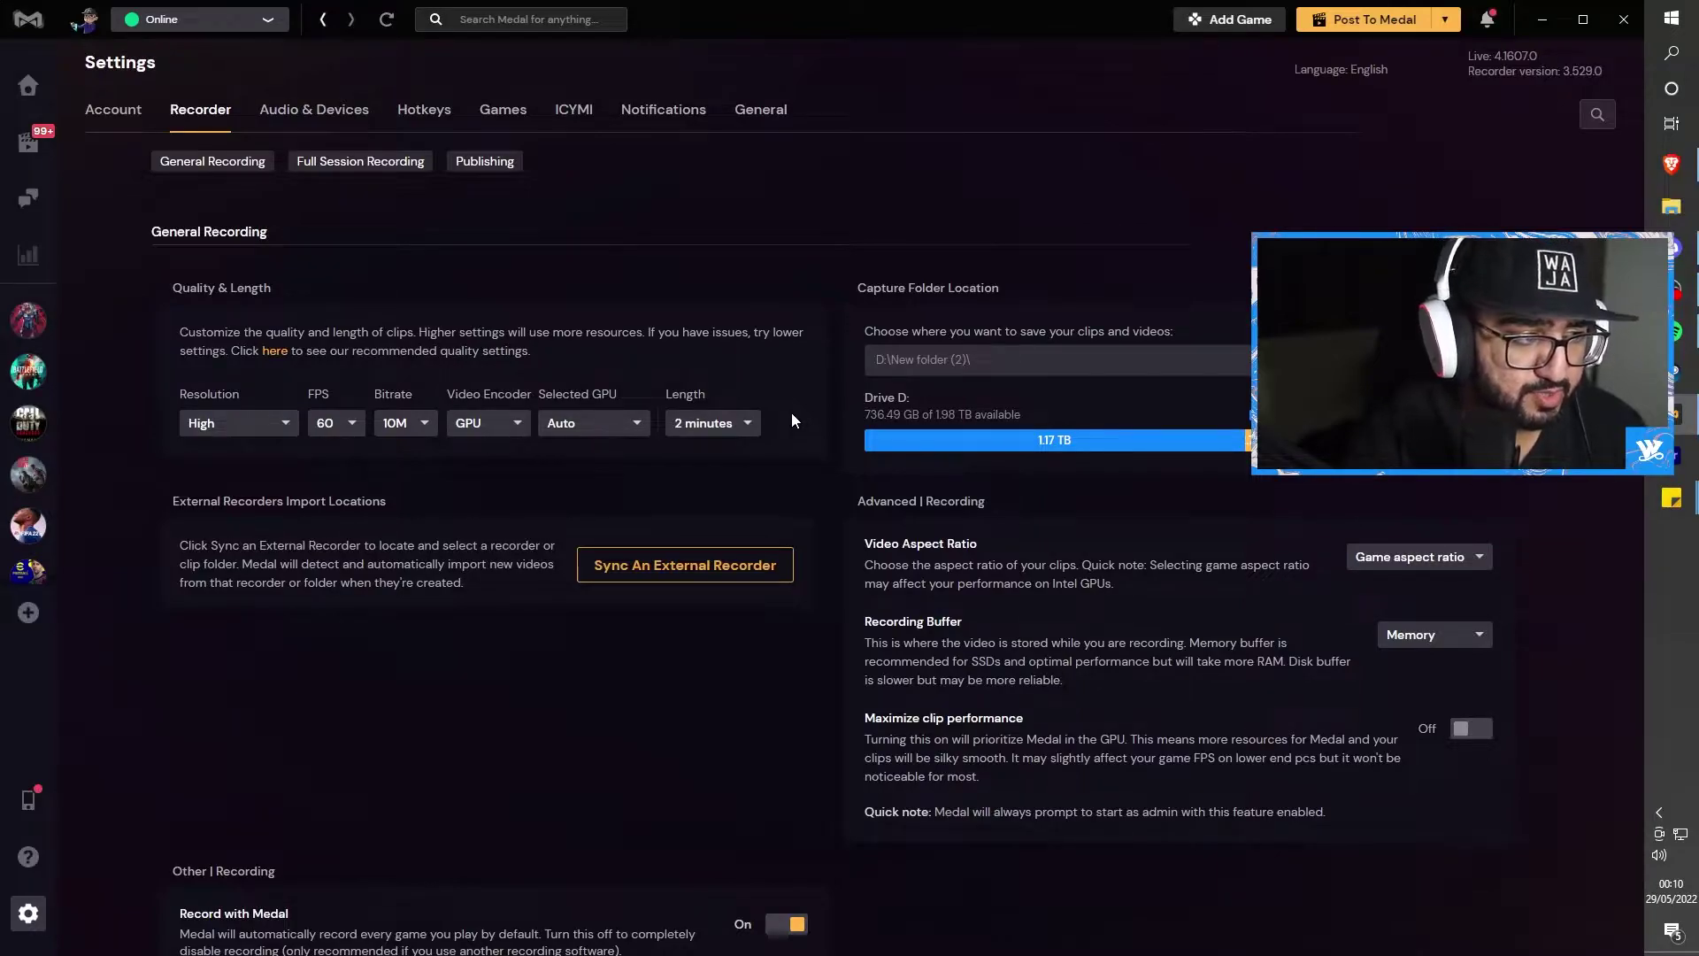
pyautogui.click(725, 440)
pyautogui.click(726, 439)
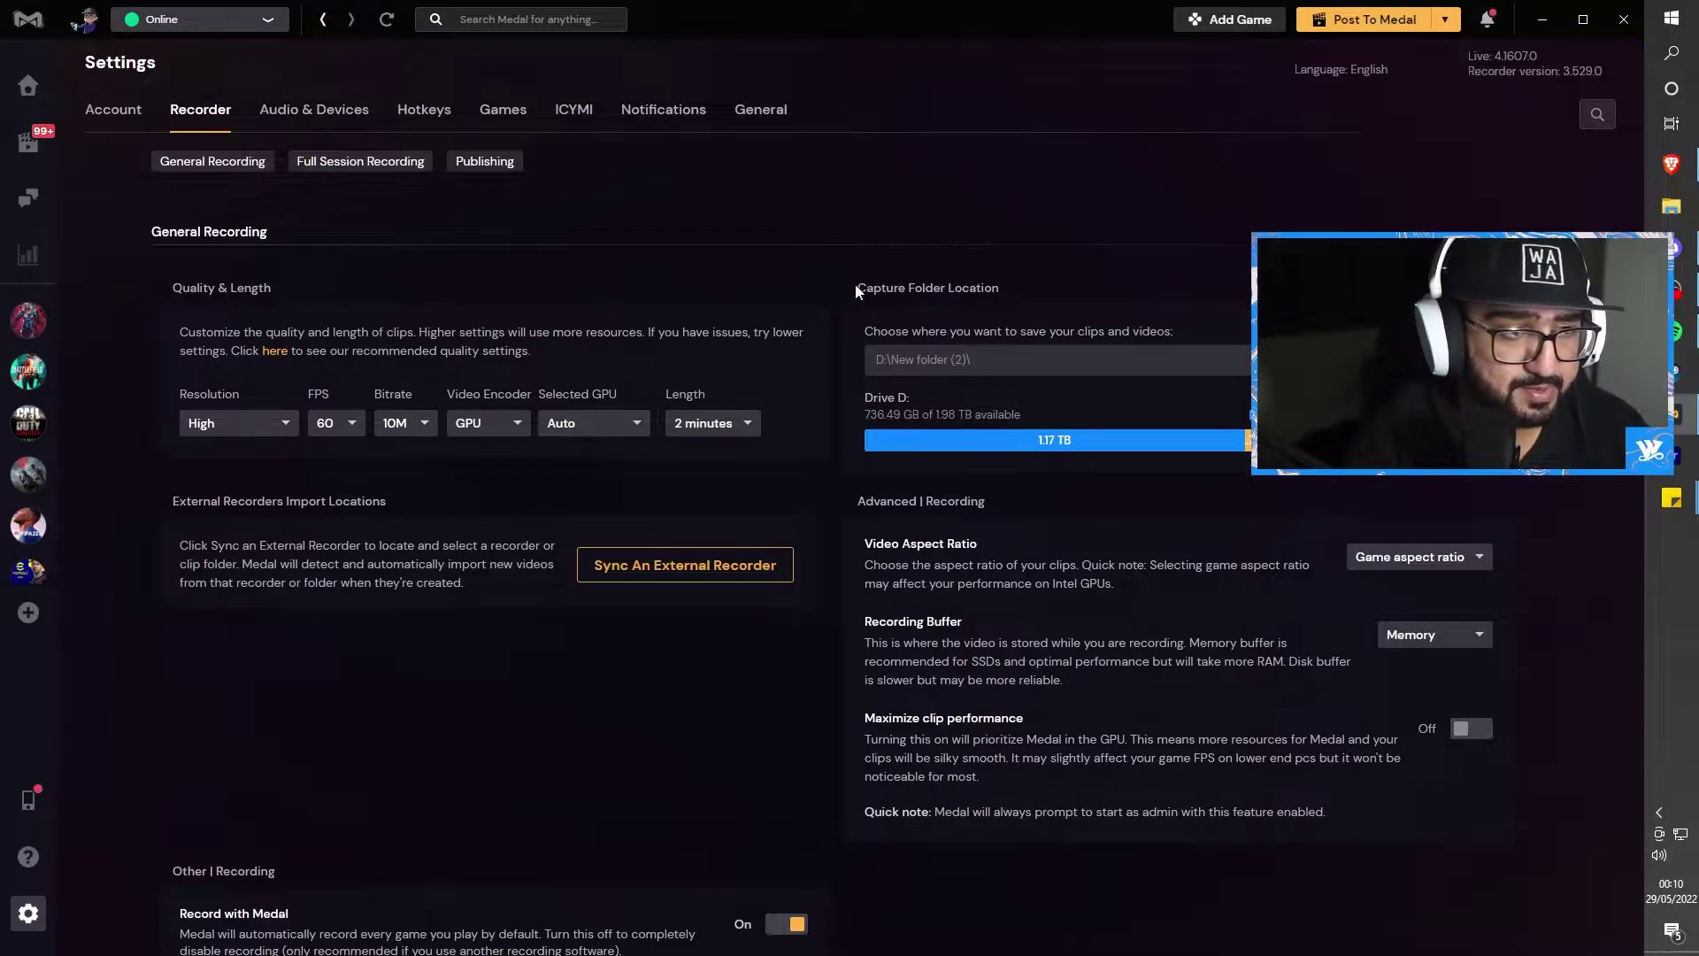
# Browse D:\New folder (2)\Clips in the capture-folder picker, then close it unchanged
pyautogui.click(892, 359)
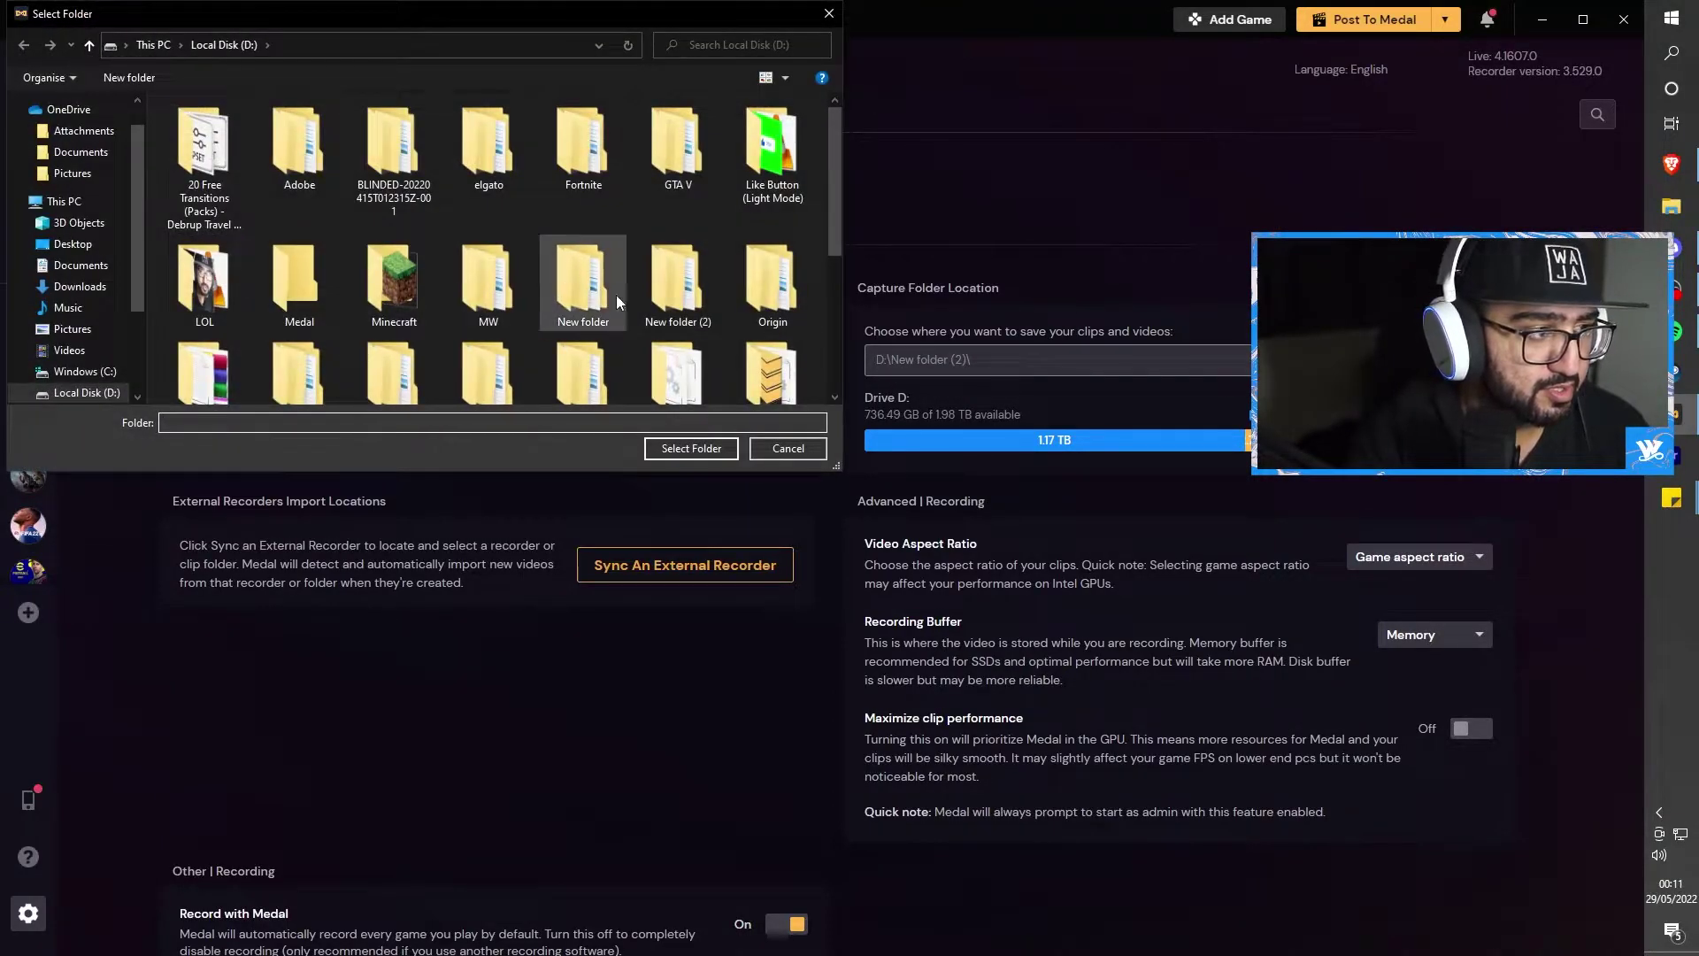
pyautogui.doubleClick(651, 283)
pyautogui.doubleClick(304, 150)
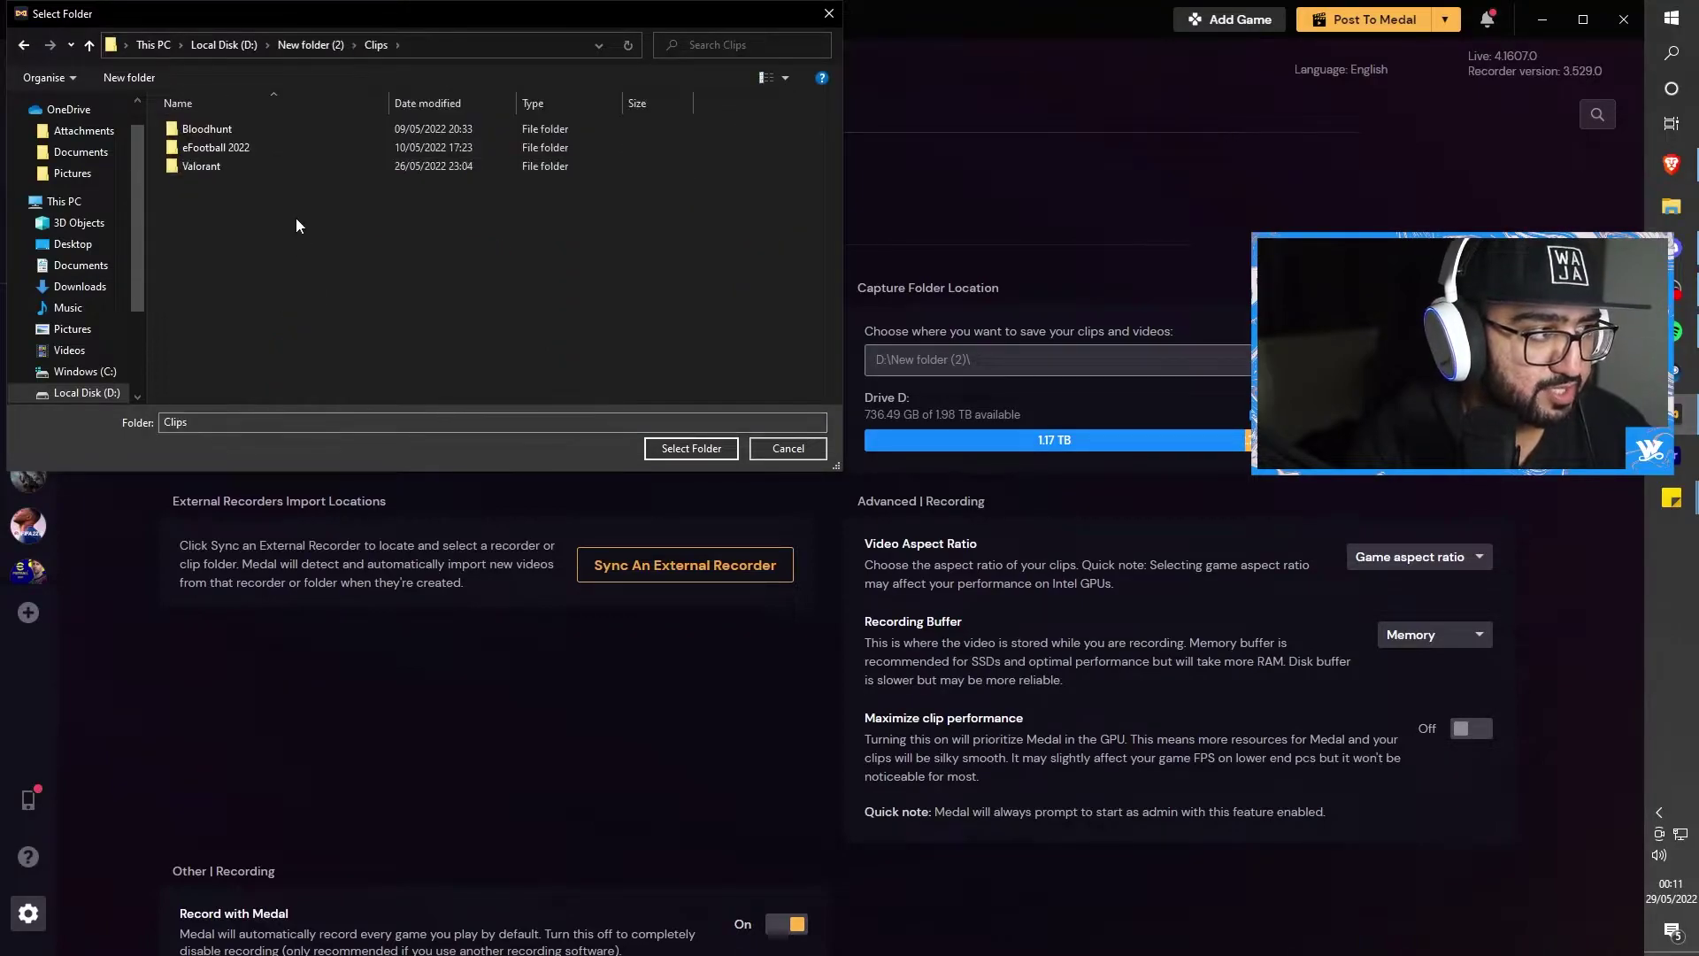
pyautogui.doubleClick(231, 175)
pyautogui.click(24, 44)
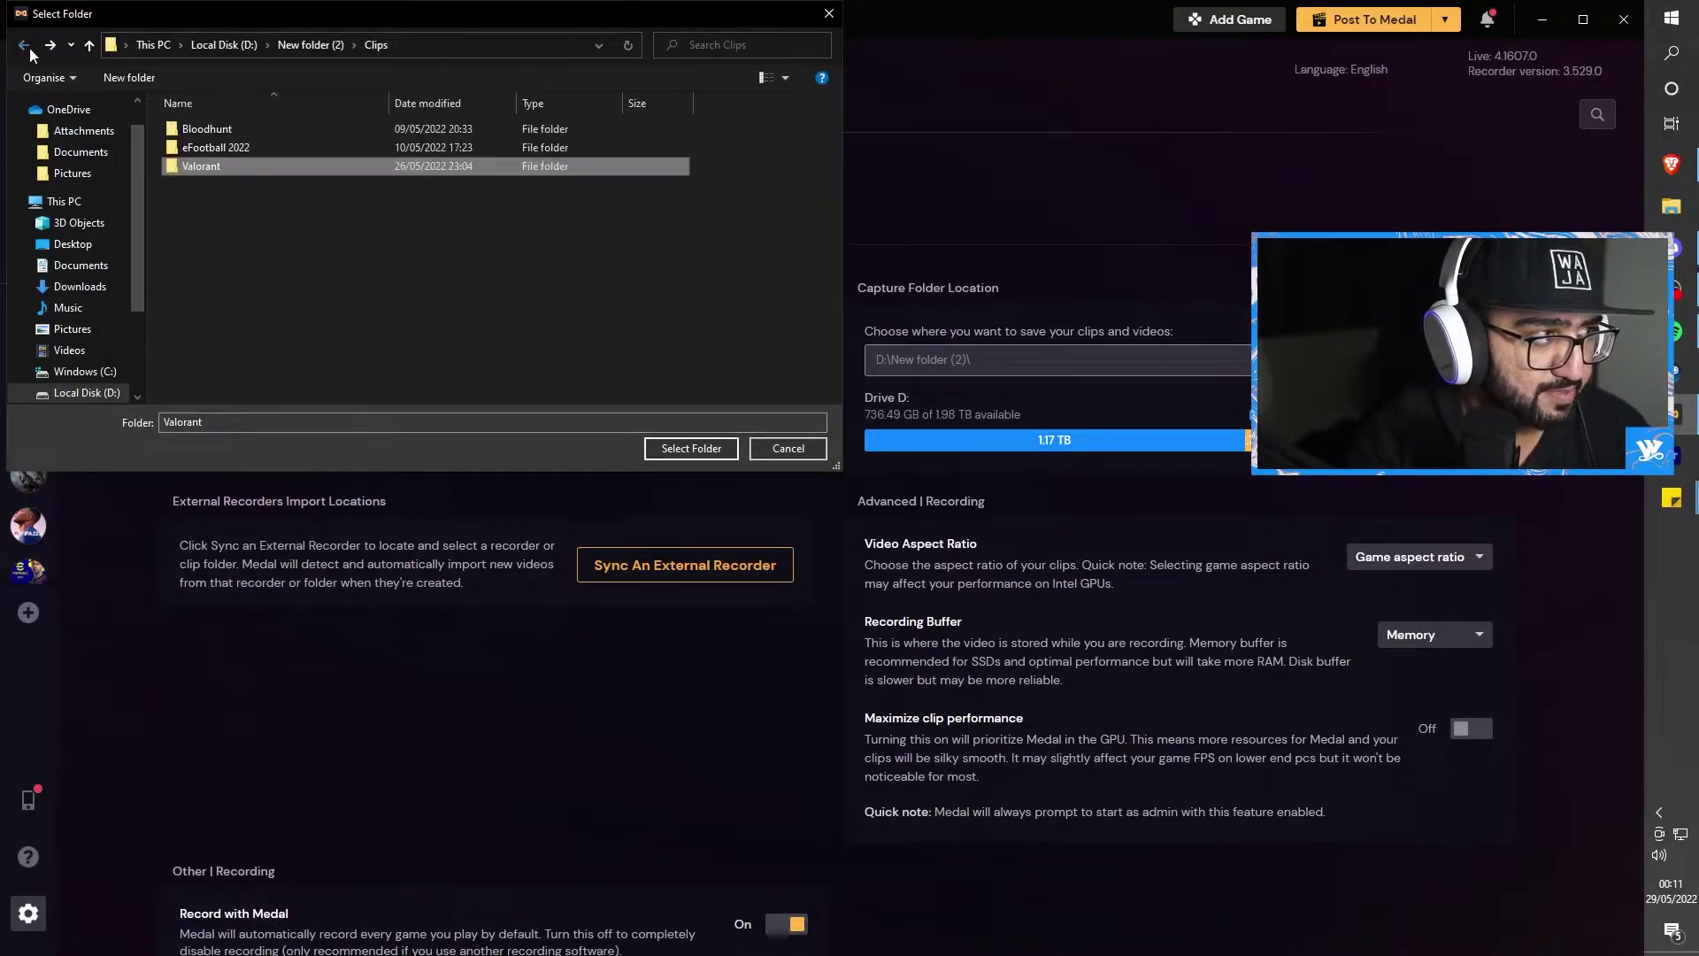
pyautogui.click(24, 45)
pyautogui.click(24, 44)
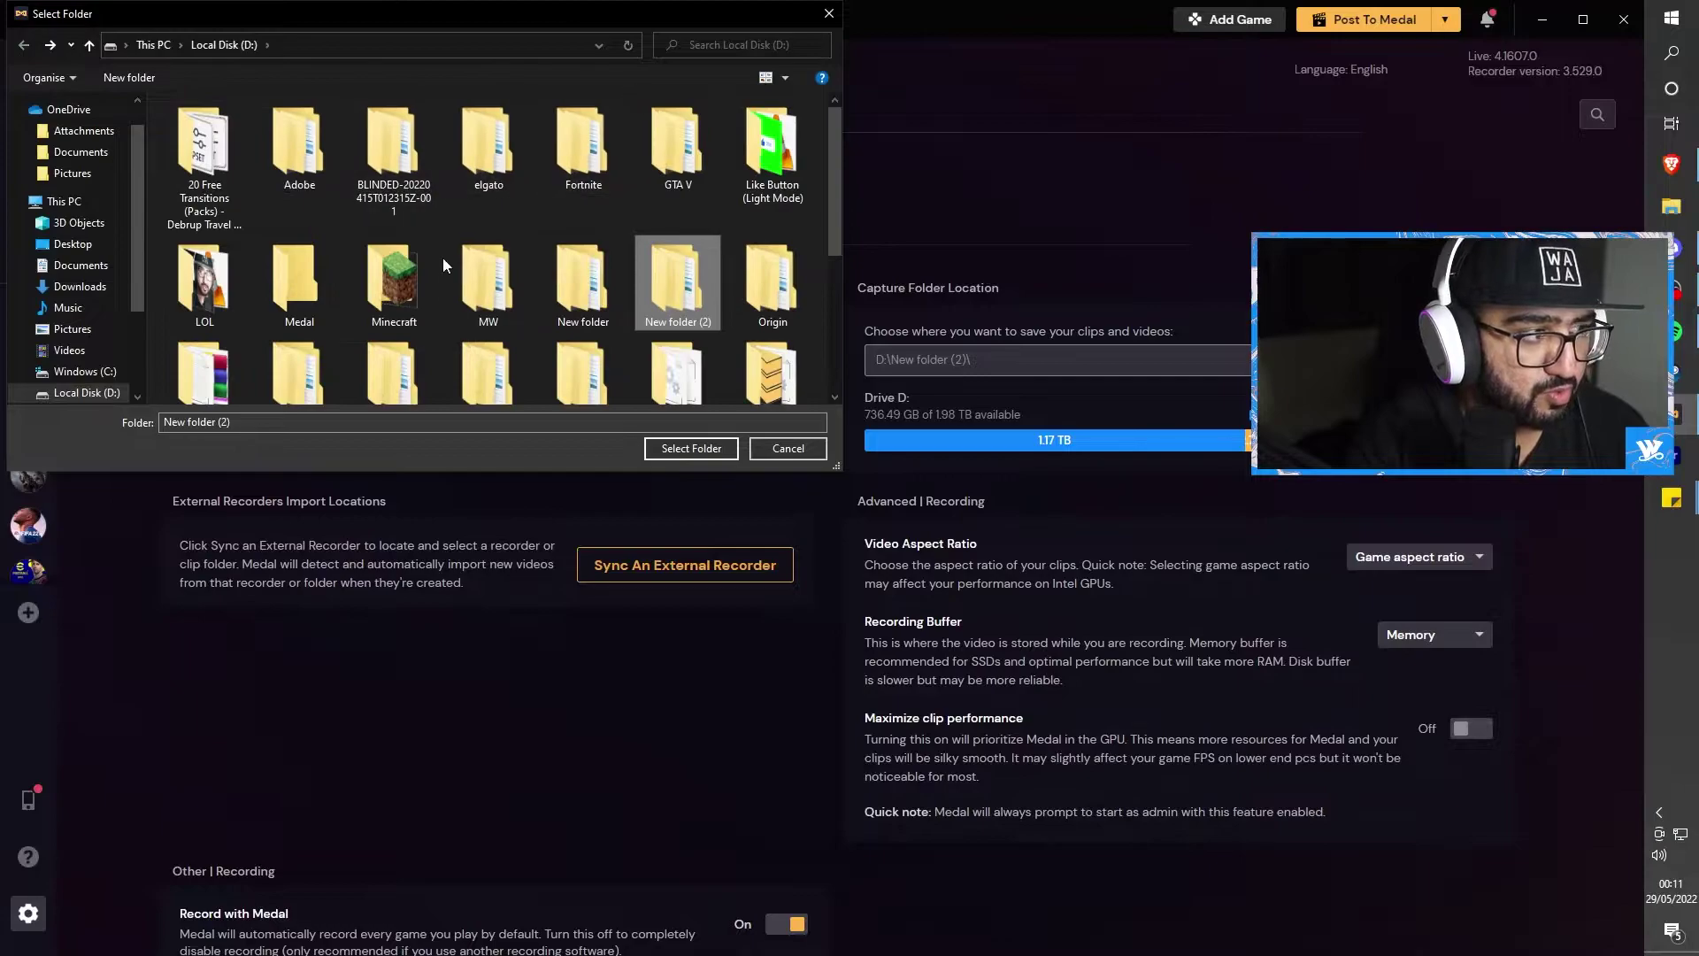
pyautogui.click(829, 13)
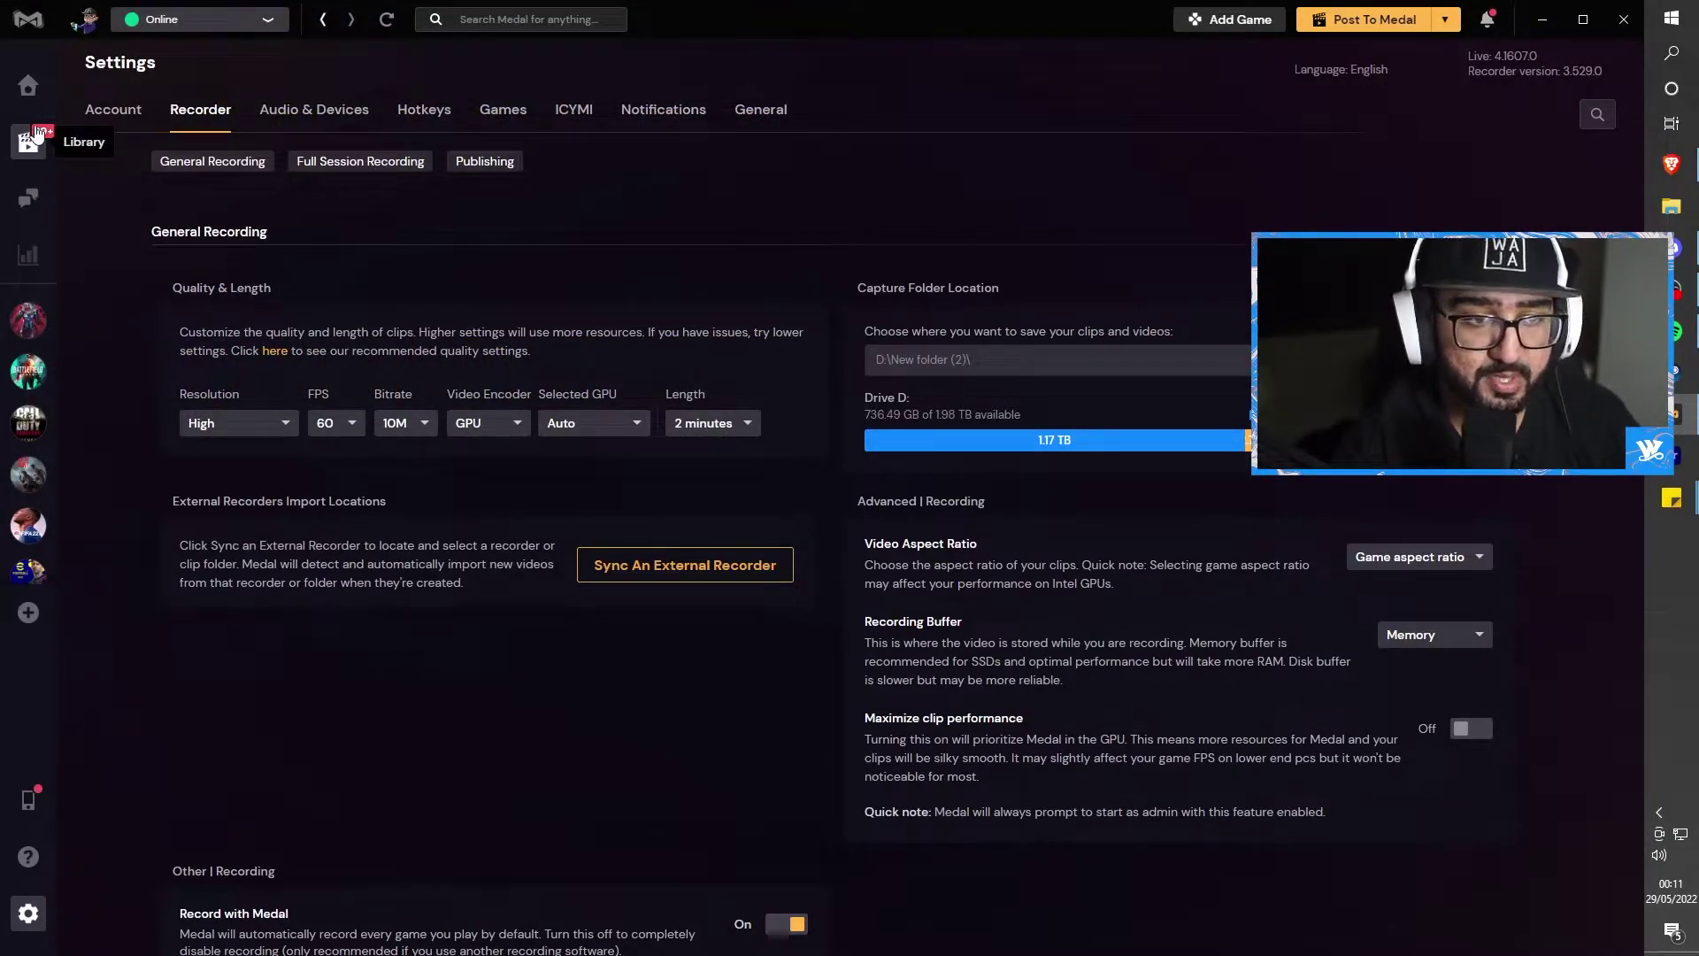
# Cancel a second capture-folder change and go to the clips library
pyautogui.click(1055, 360)
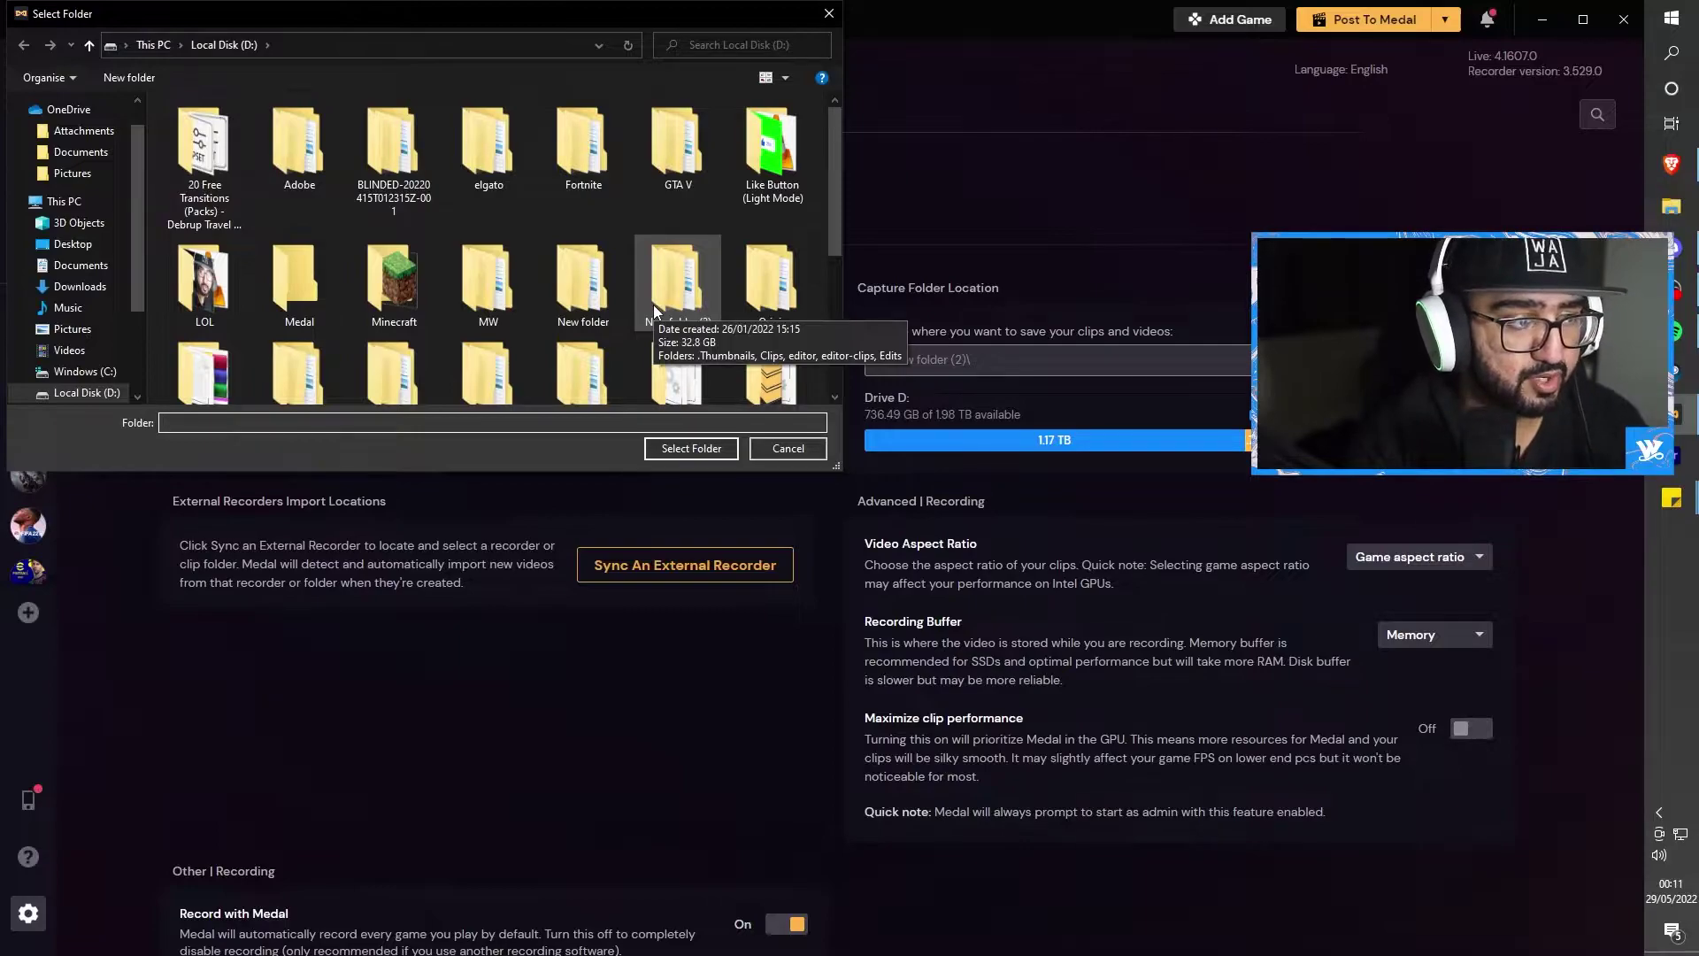
pyautogui.click(787, 449)
pyautogui.click(29, 141)
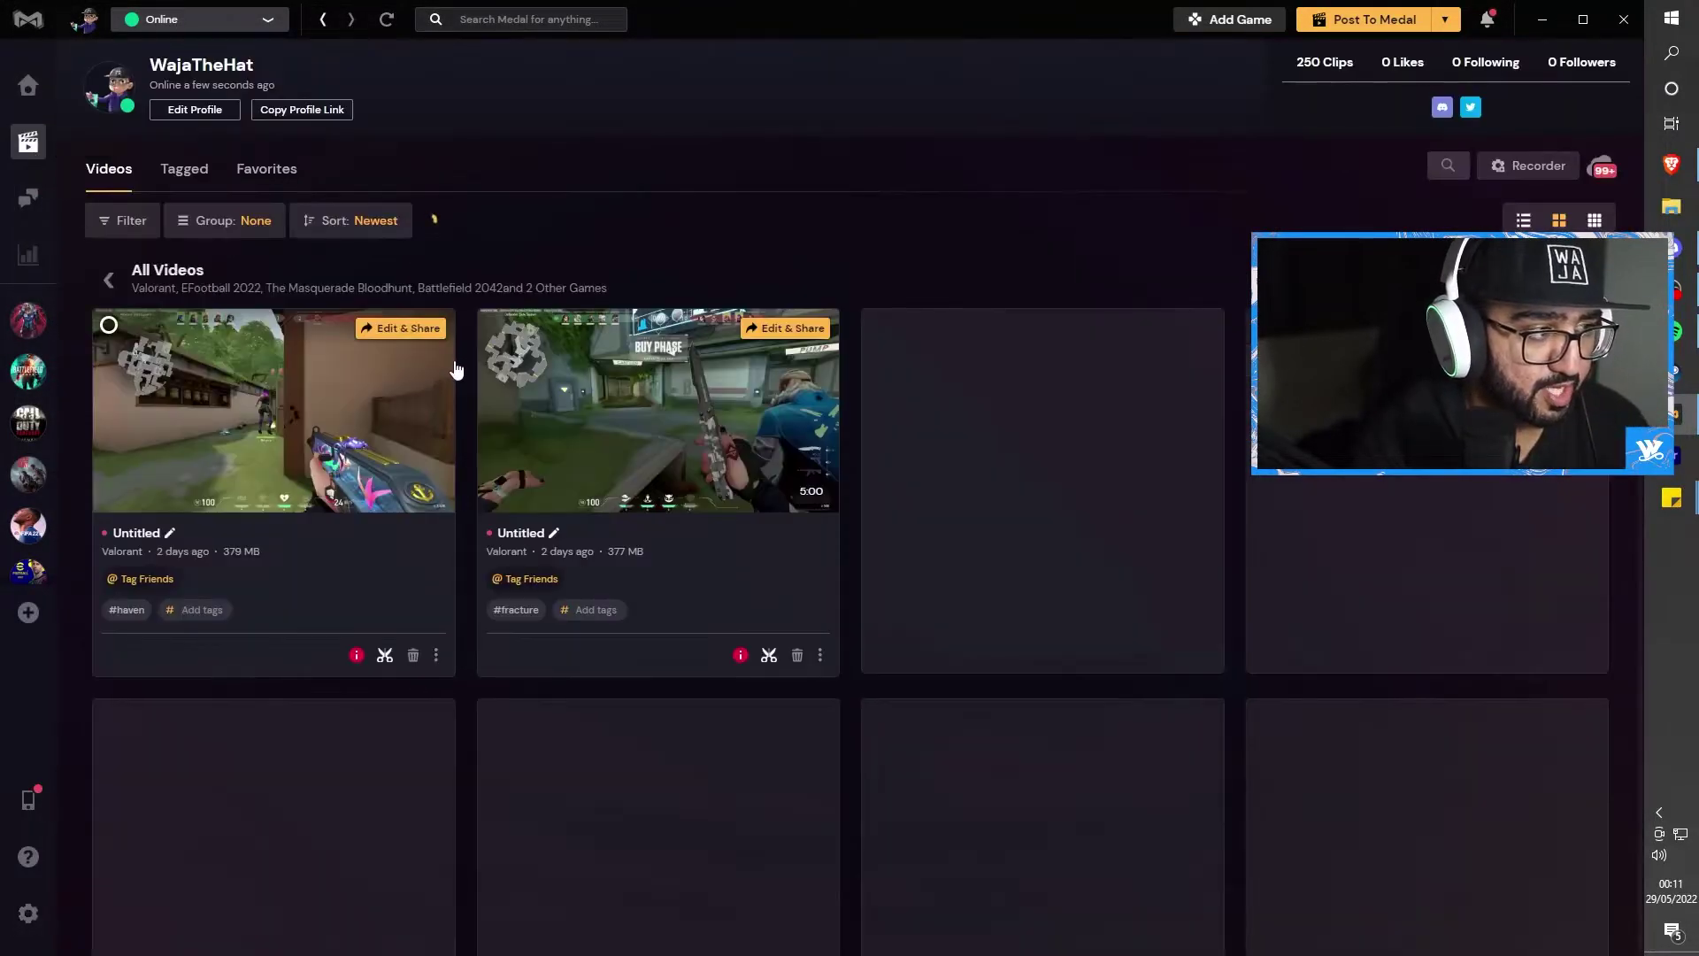
pyautogui.scroll(-3, 688, 396)
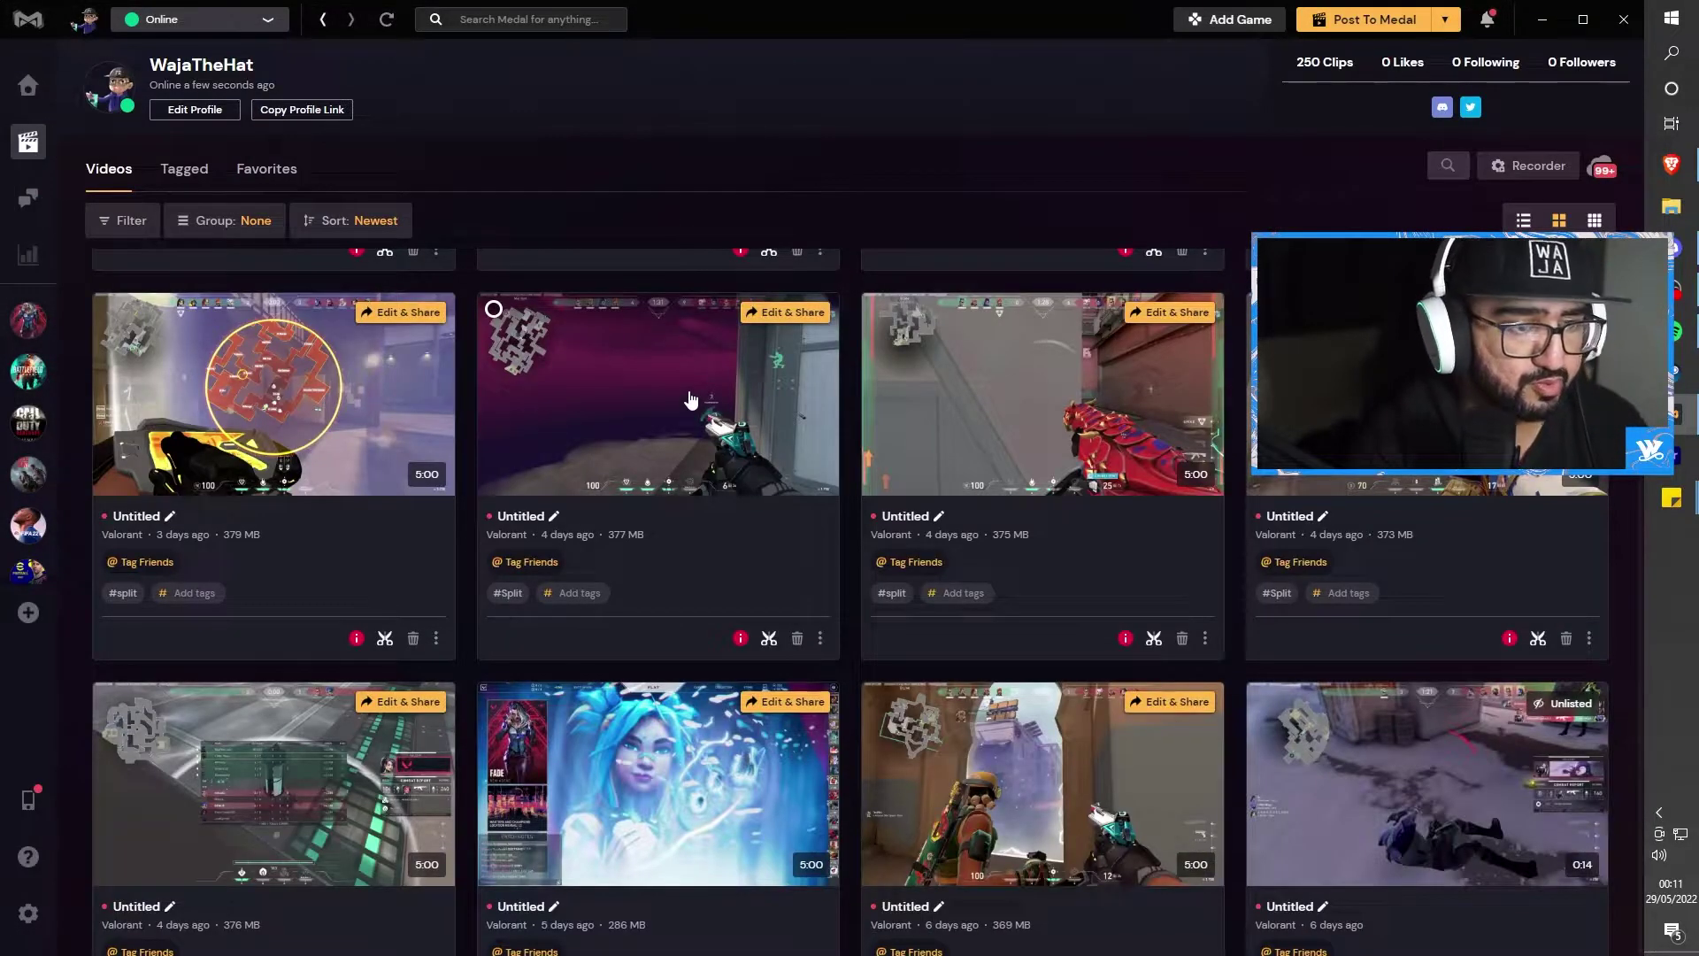
# Return to the Recorder settings and check the Video Aspect Ratio options without changing them
pyautogui.scroll(3, 691, 400)
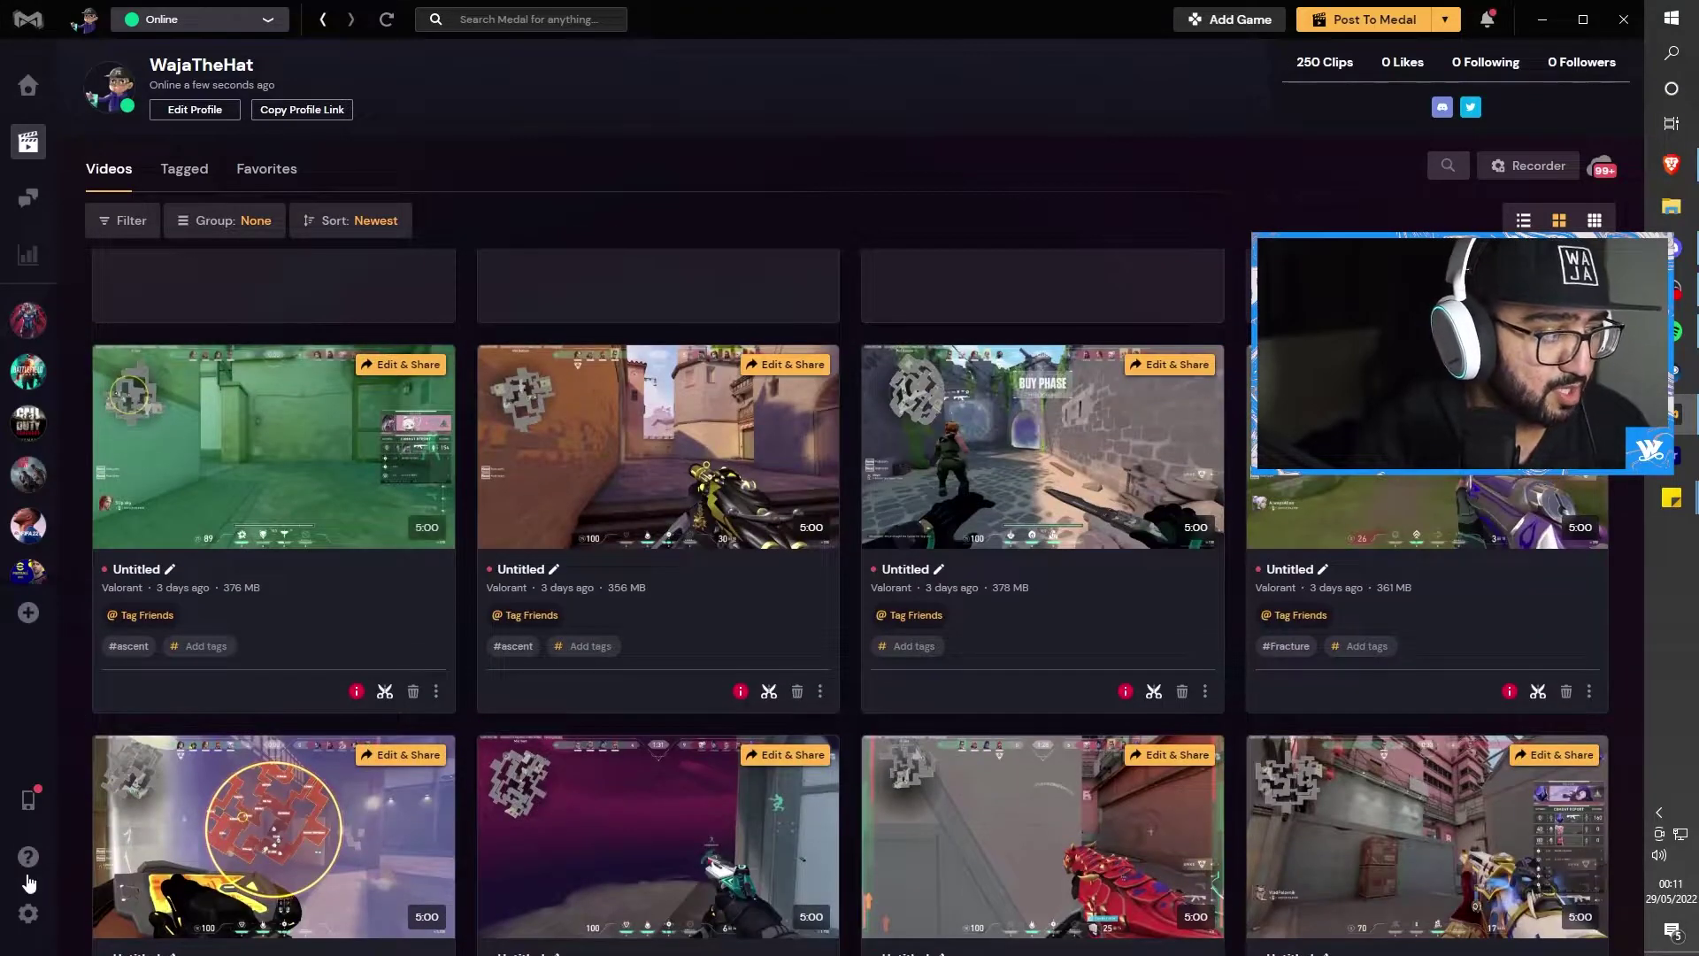
pyautogui.click(28, 913)
pyautogui.click(200, 108)
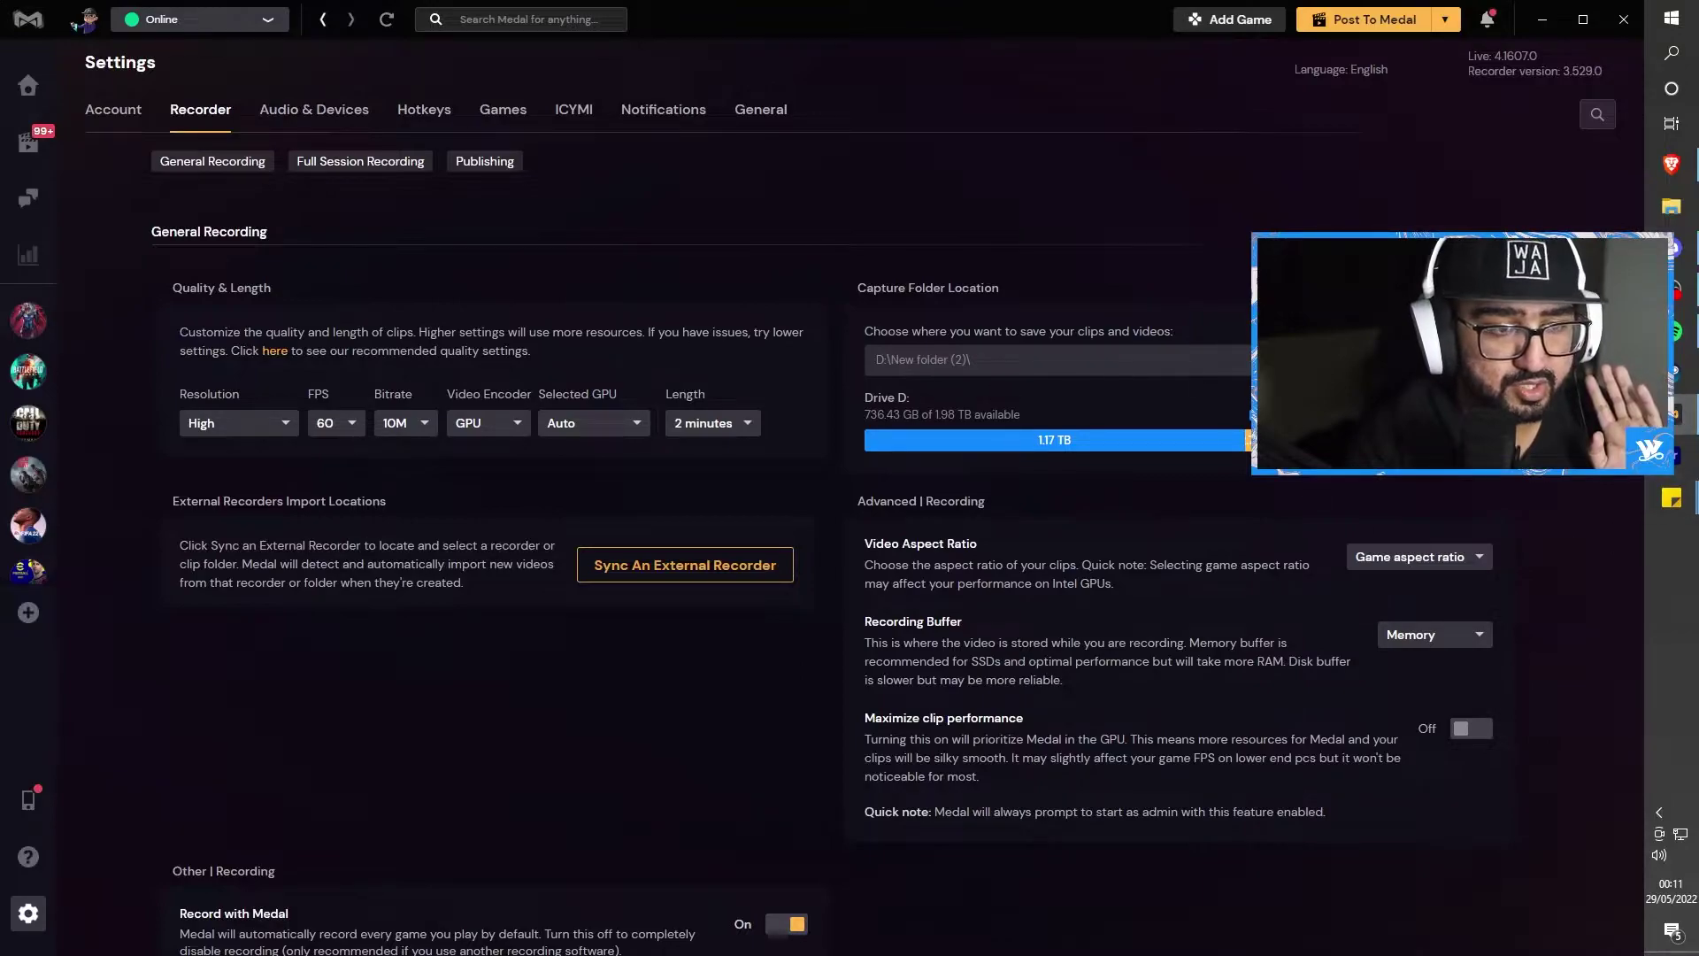
pyautogui.scroll(-2, 951, 387)
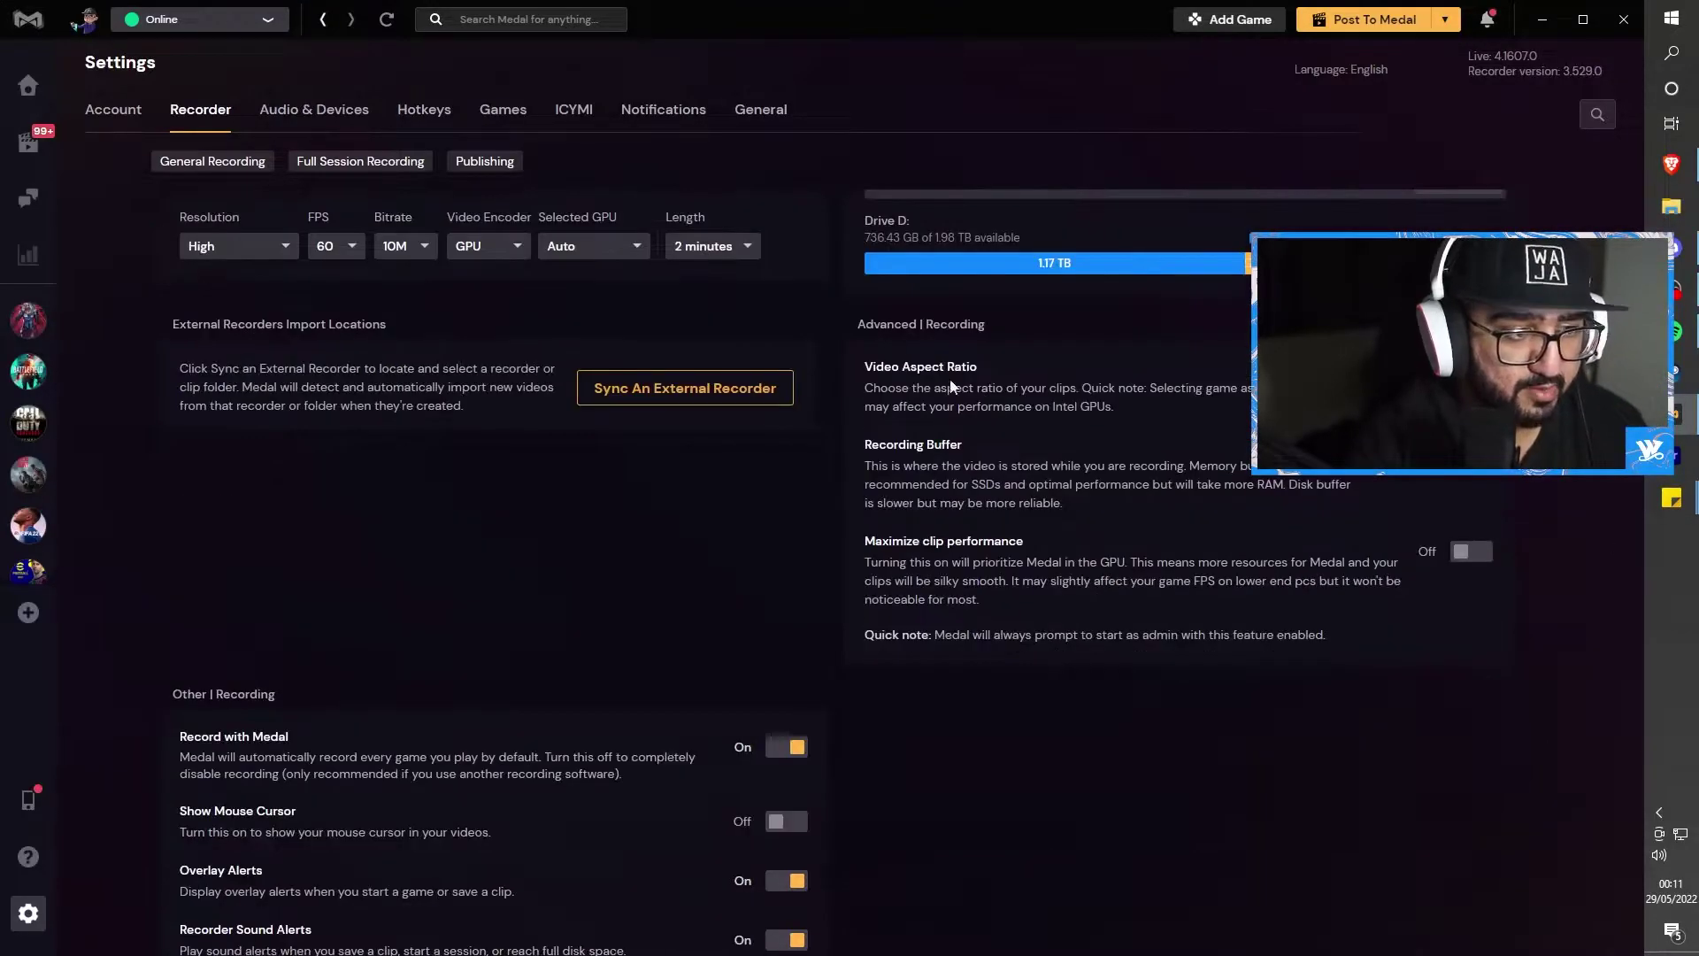
pyautogui.click(1420, 388)
pyautogui.press('Escape')
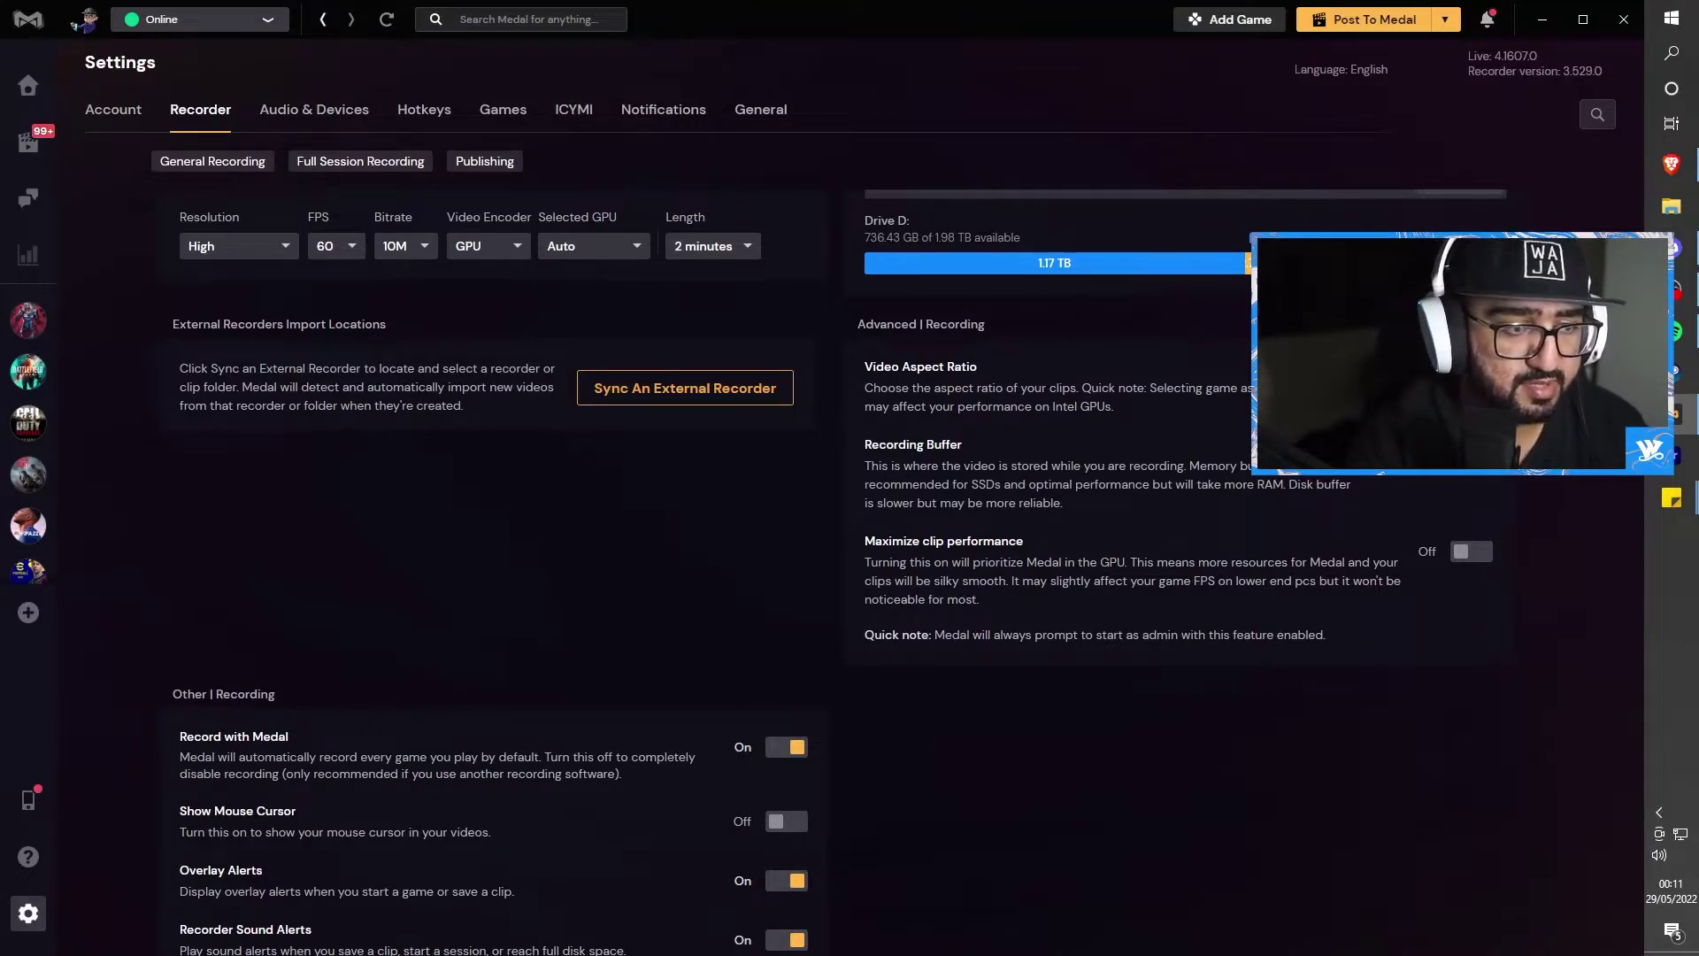
# Review the remaining recording and publishing options, then go to Audio & Devices
pyautogui.scroll(-1, 954, 396)
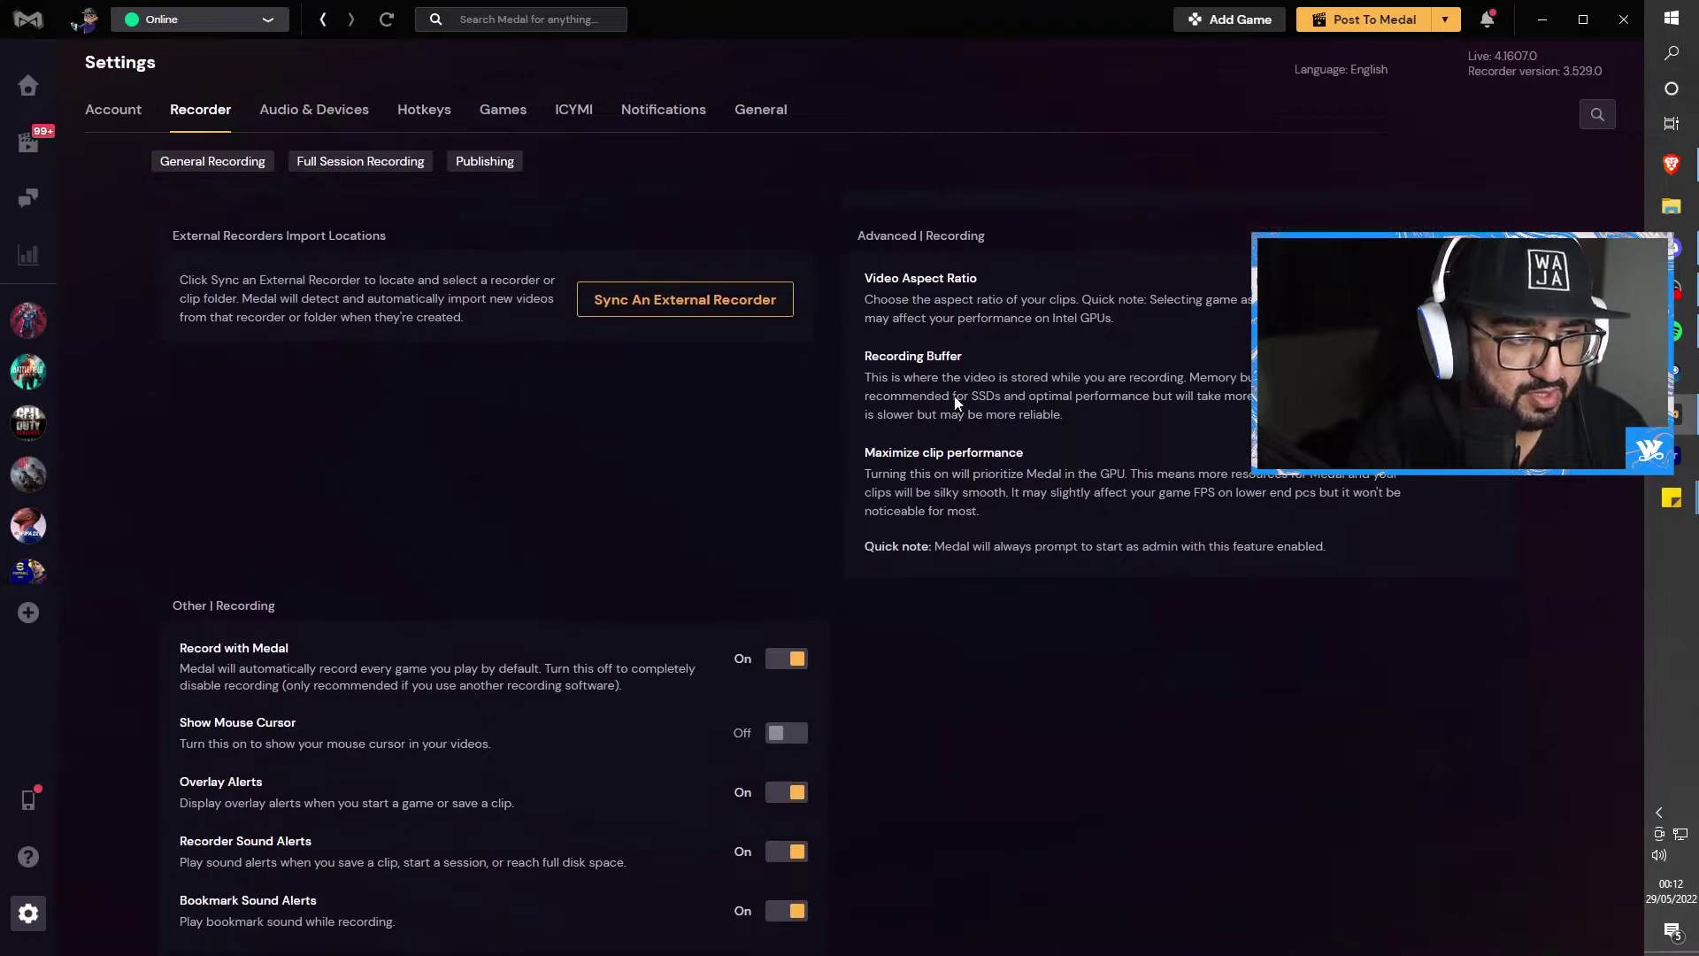
pyautogui.scroll(-4, 1028, 316)
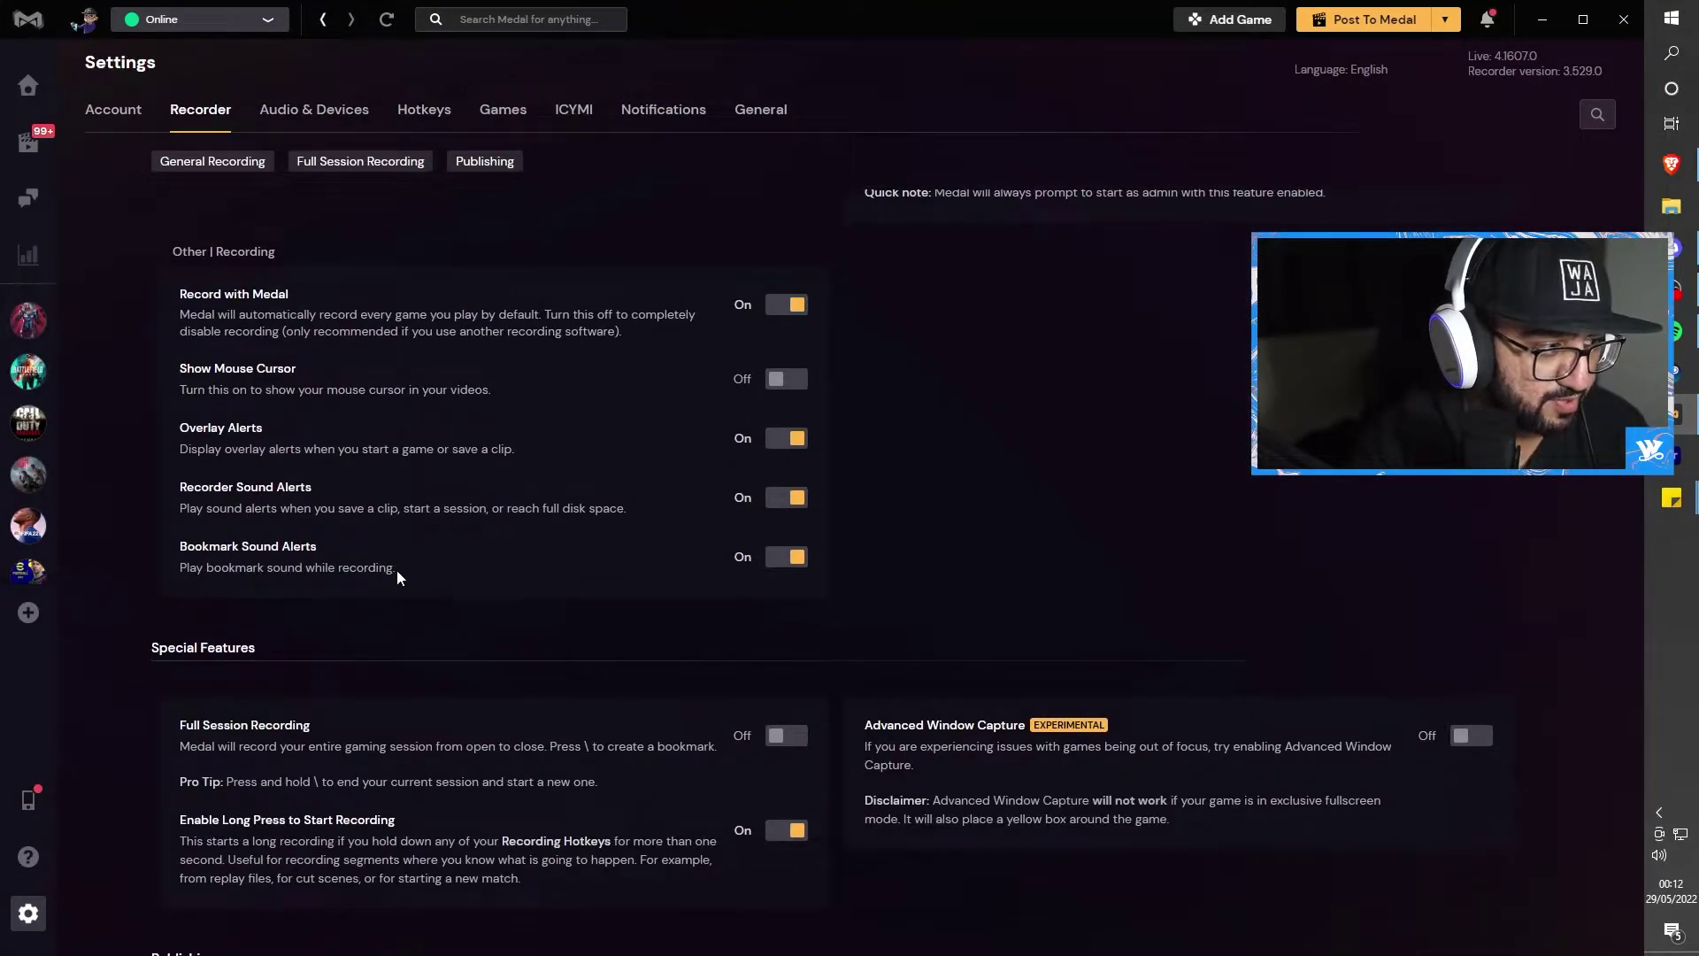
pyautogui.scroll(-1, 397, 570)
pyautogui.scroll(-3, 542, 331)
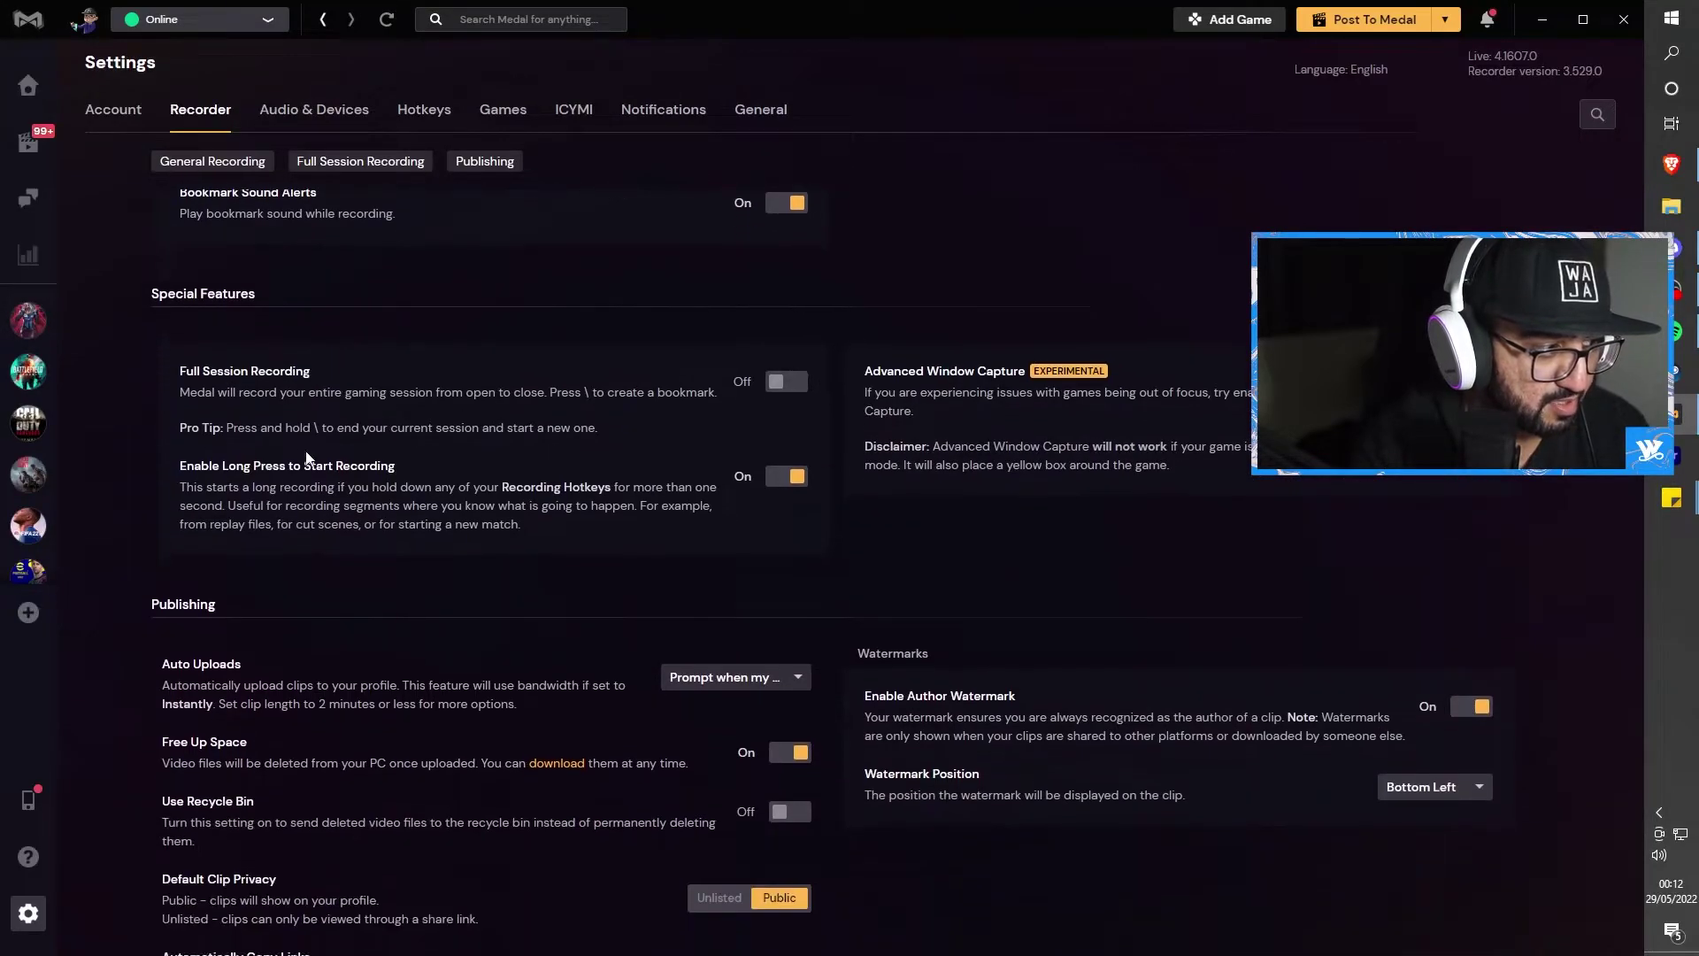
pyautogui.scroll(-2, 1091, 396)
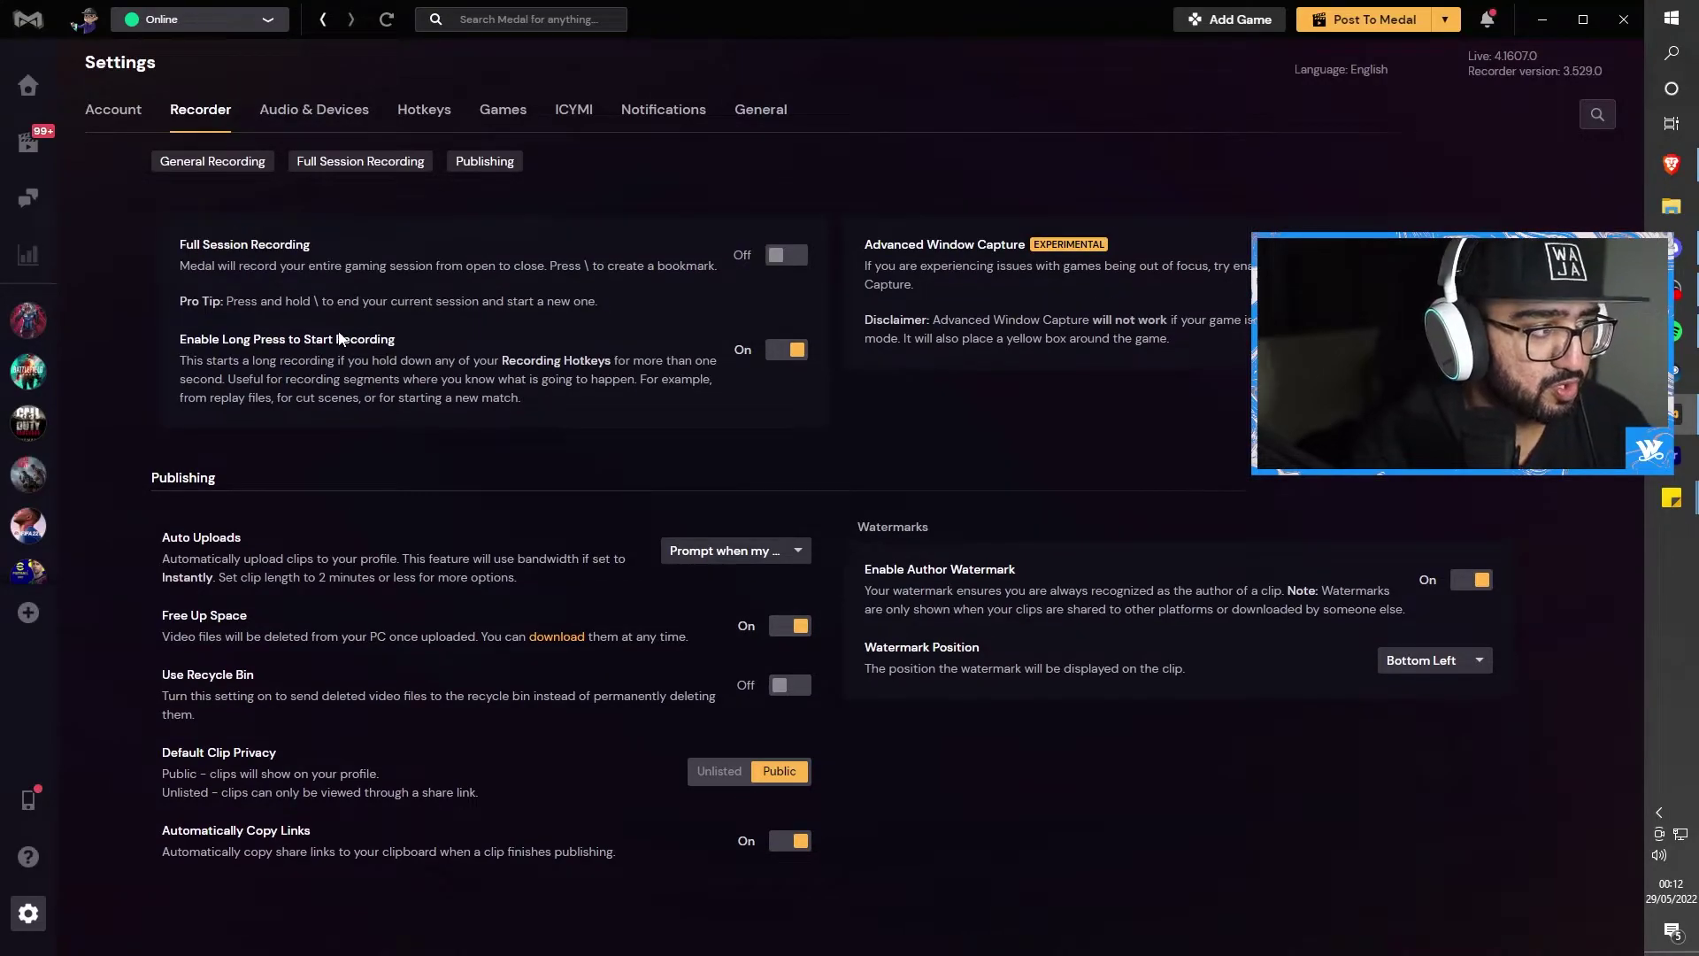
pyautogui.scroll(7, 779, 438)
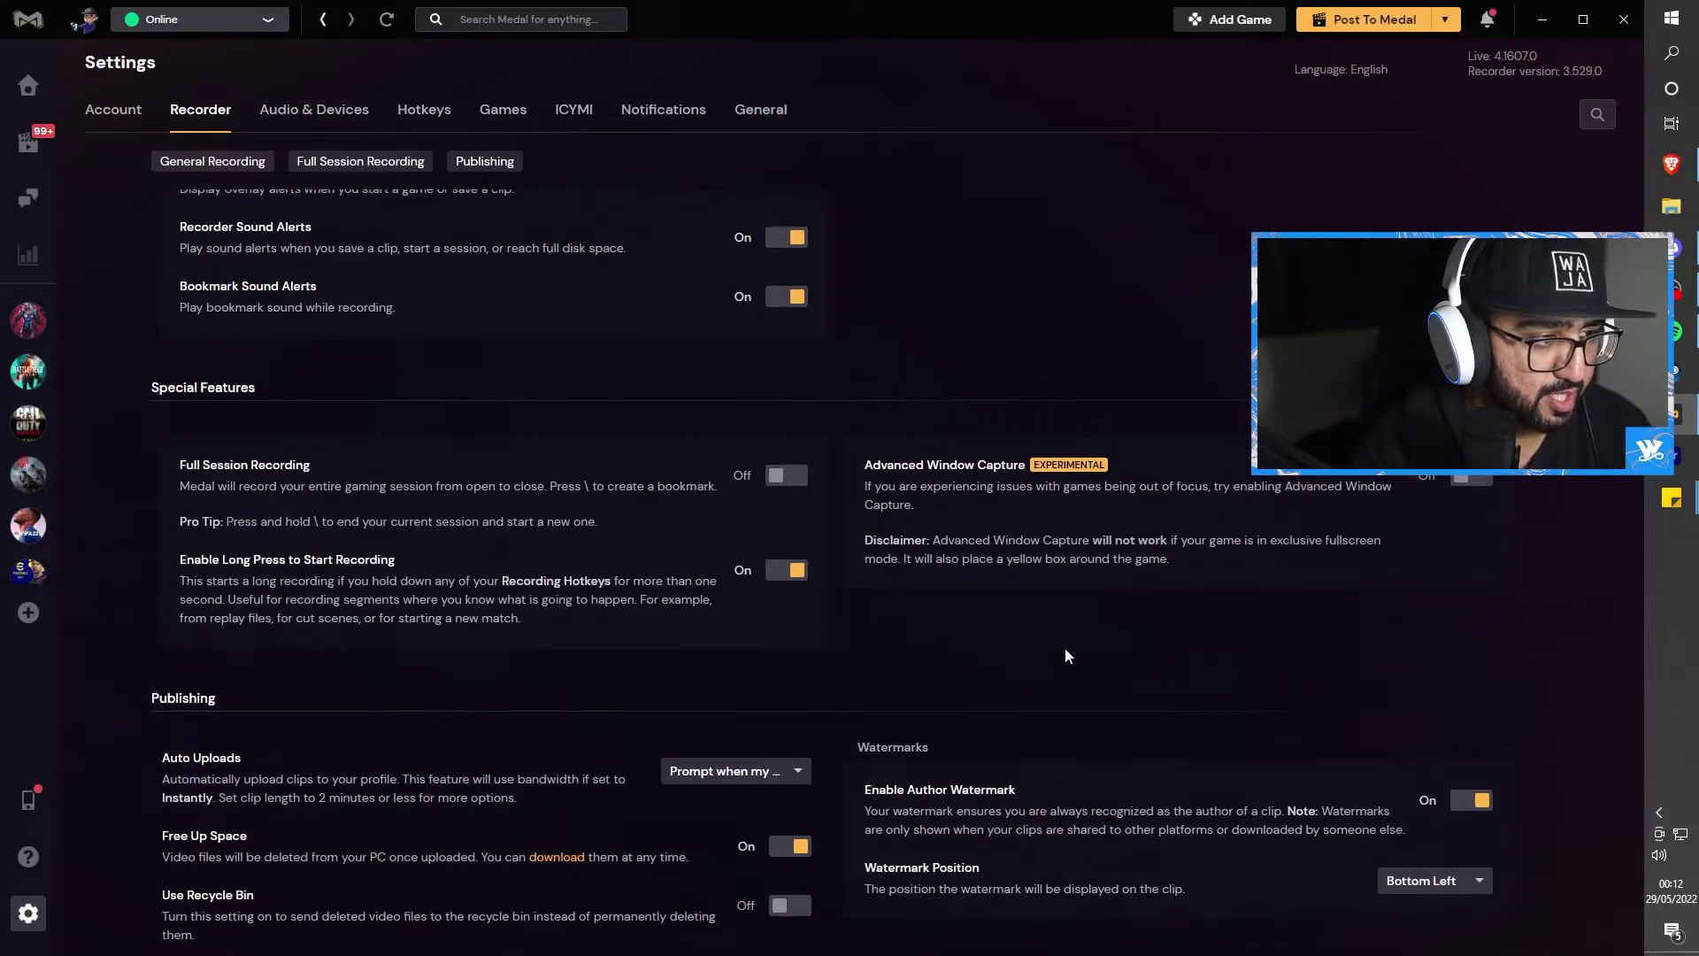
pyautogui.scroll(1, 582, 320)
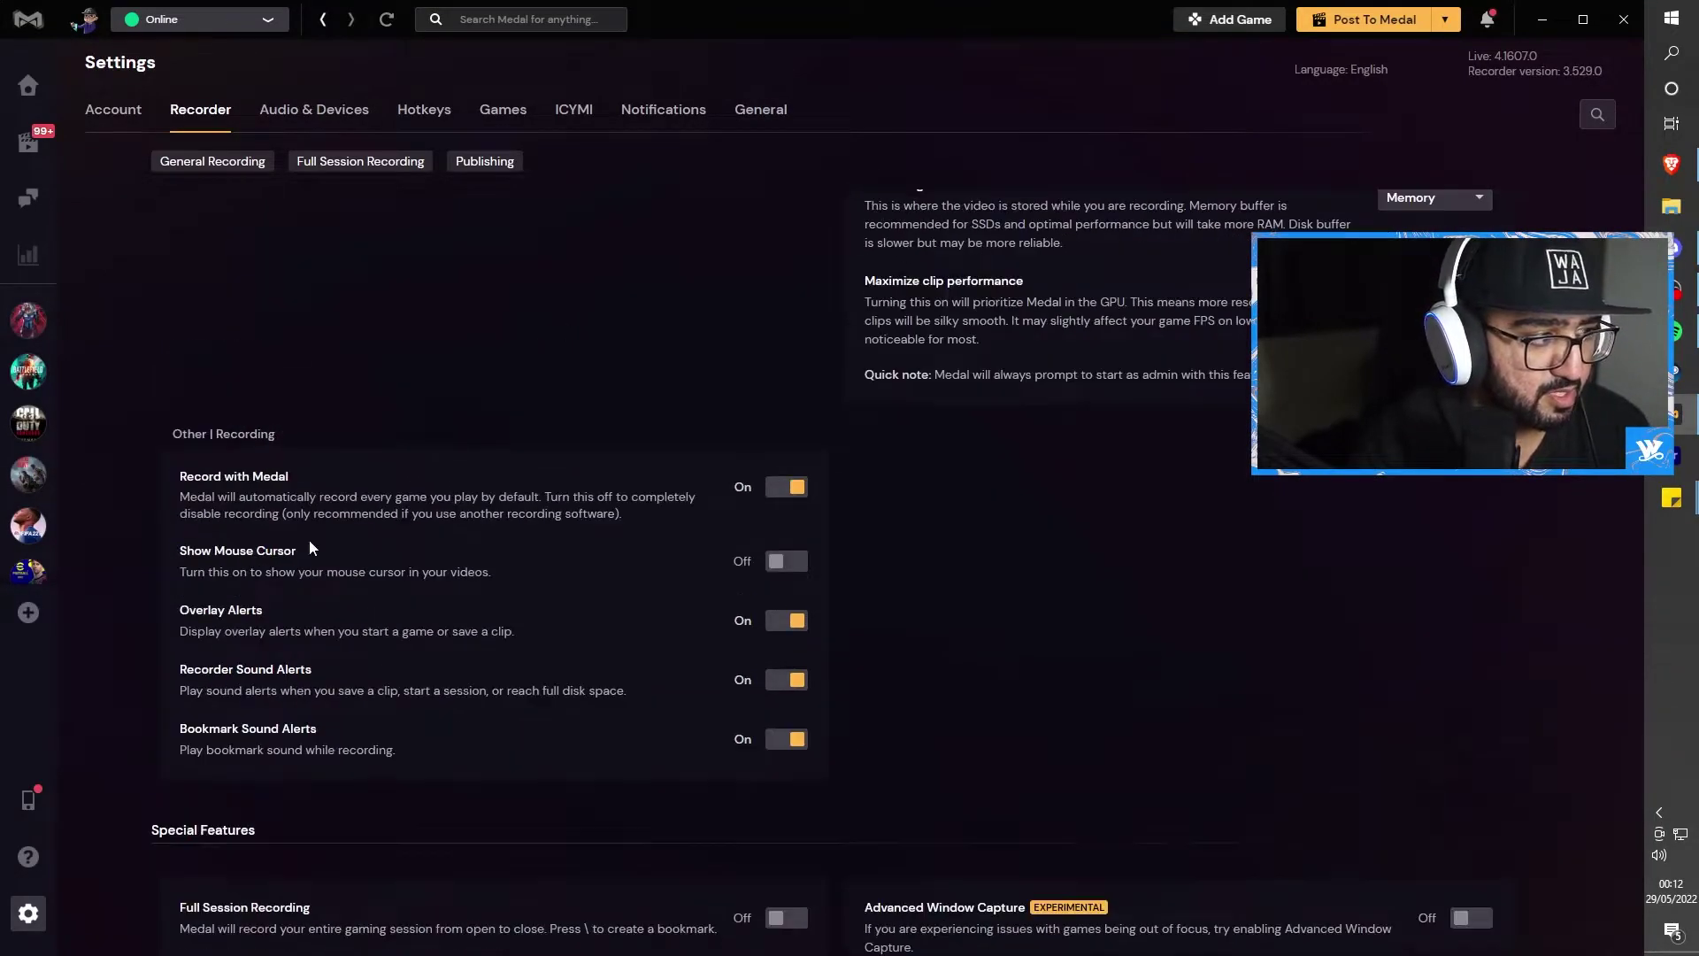
pyautogui.scroll(4, 328, 420)
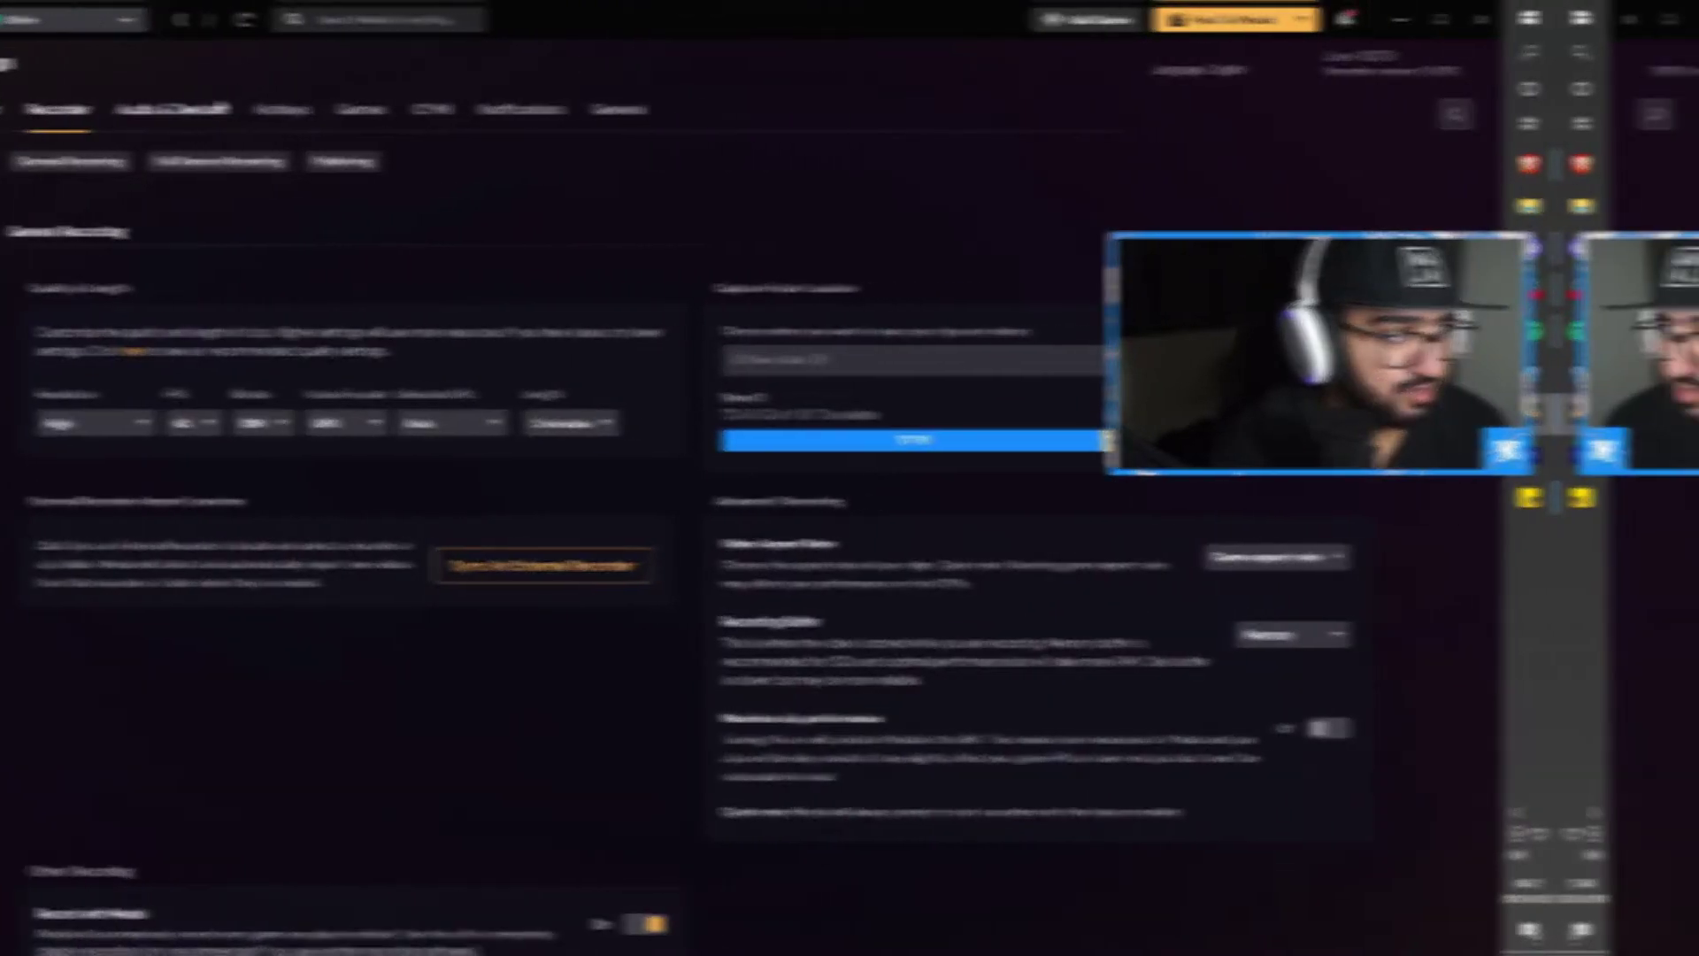
pyautogui.click(352, 115)
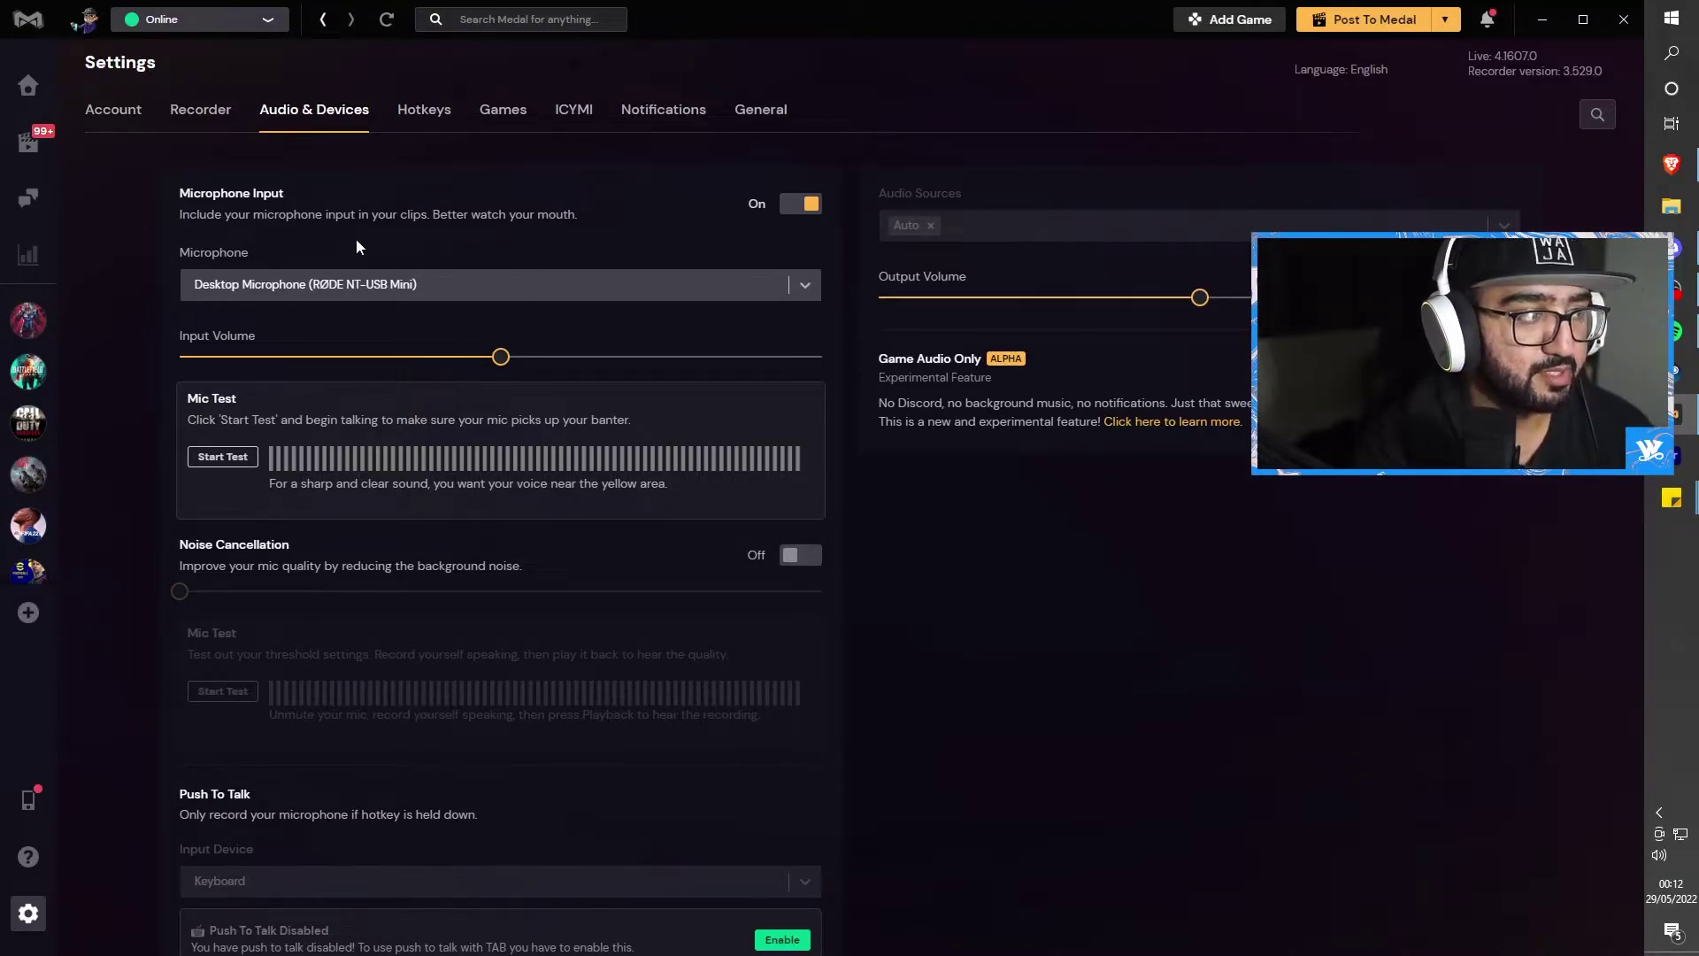
# Toggle microphone recording off and back on, review the audio options, then go to Hotkeys
pyautogui.click(793, 205)
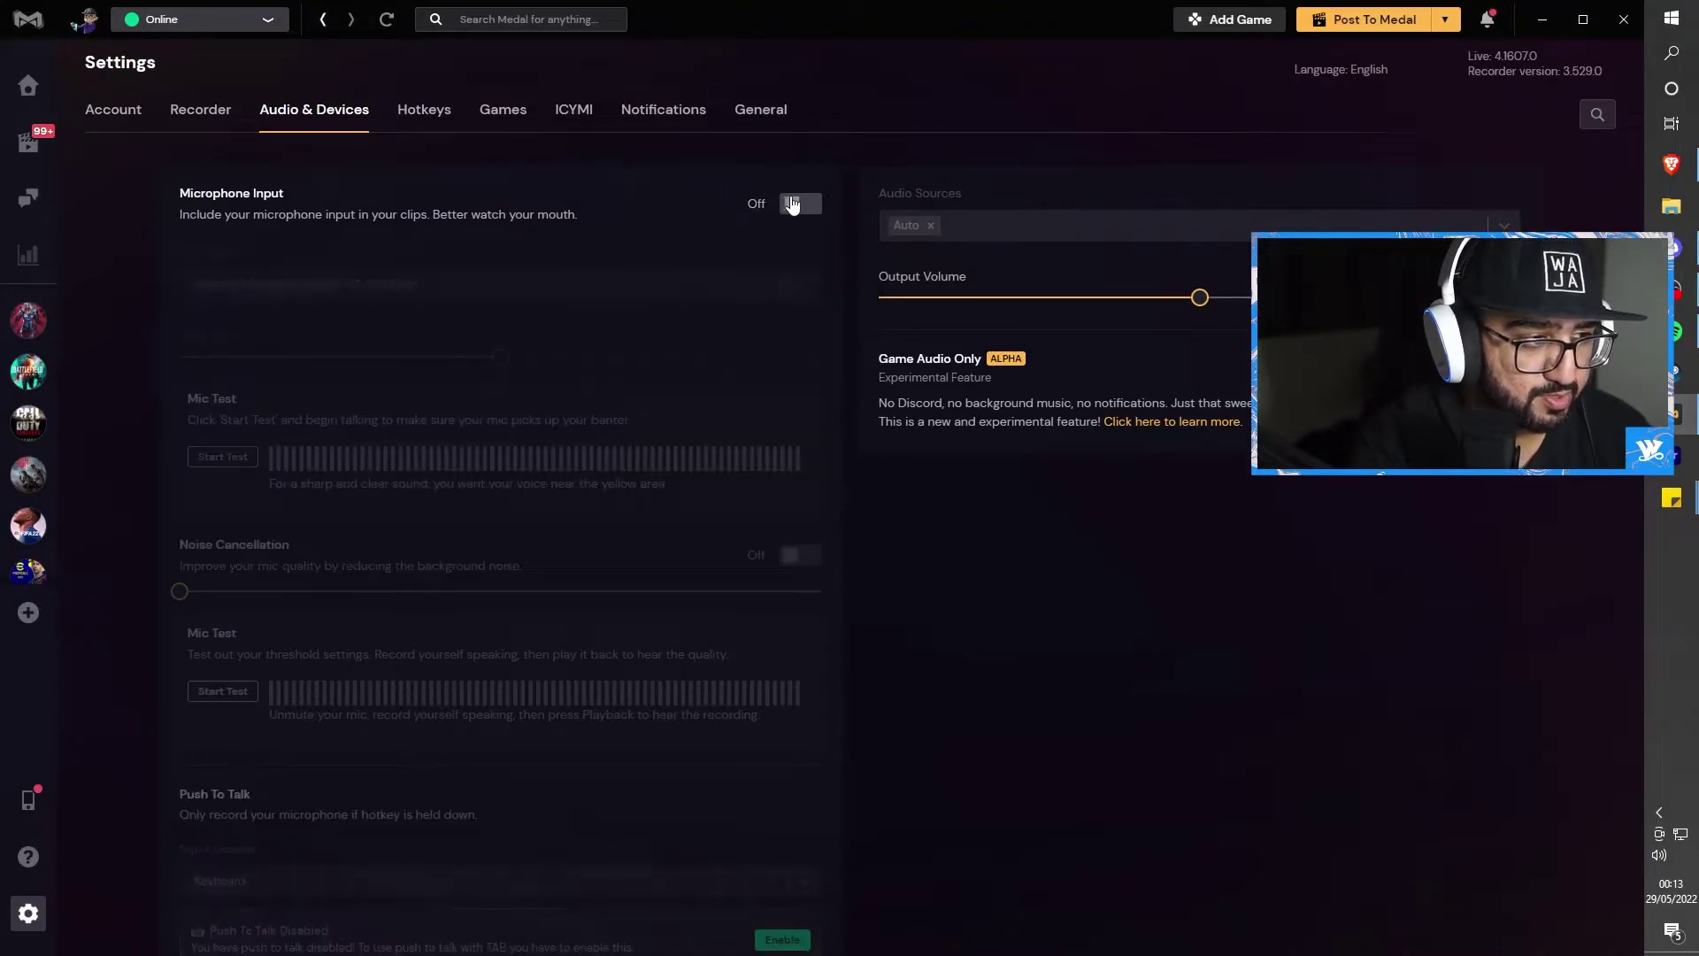
pyautogui.click(791, 205)
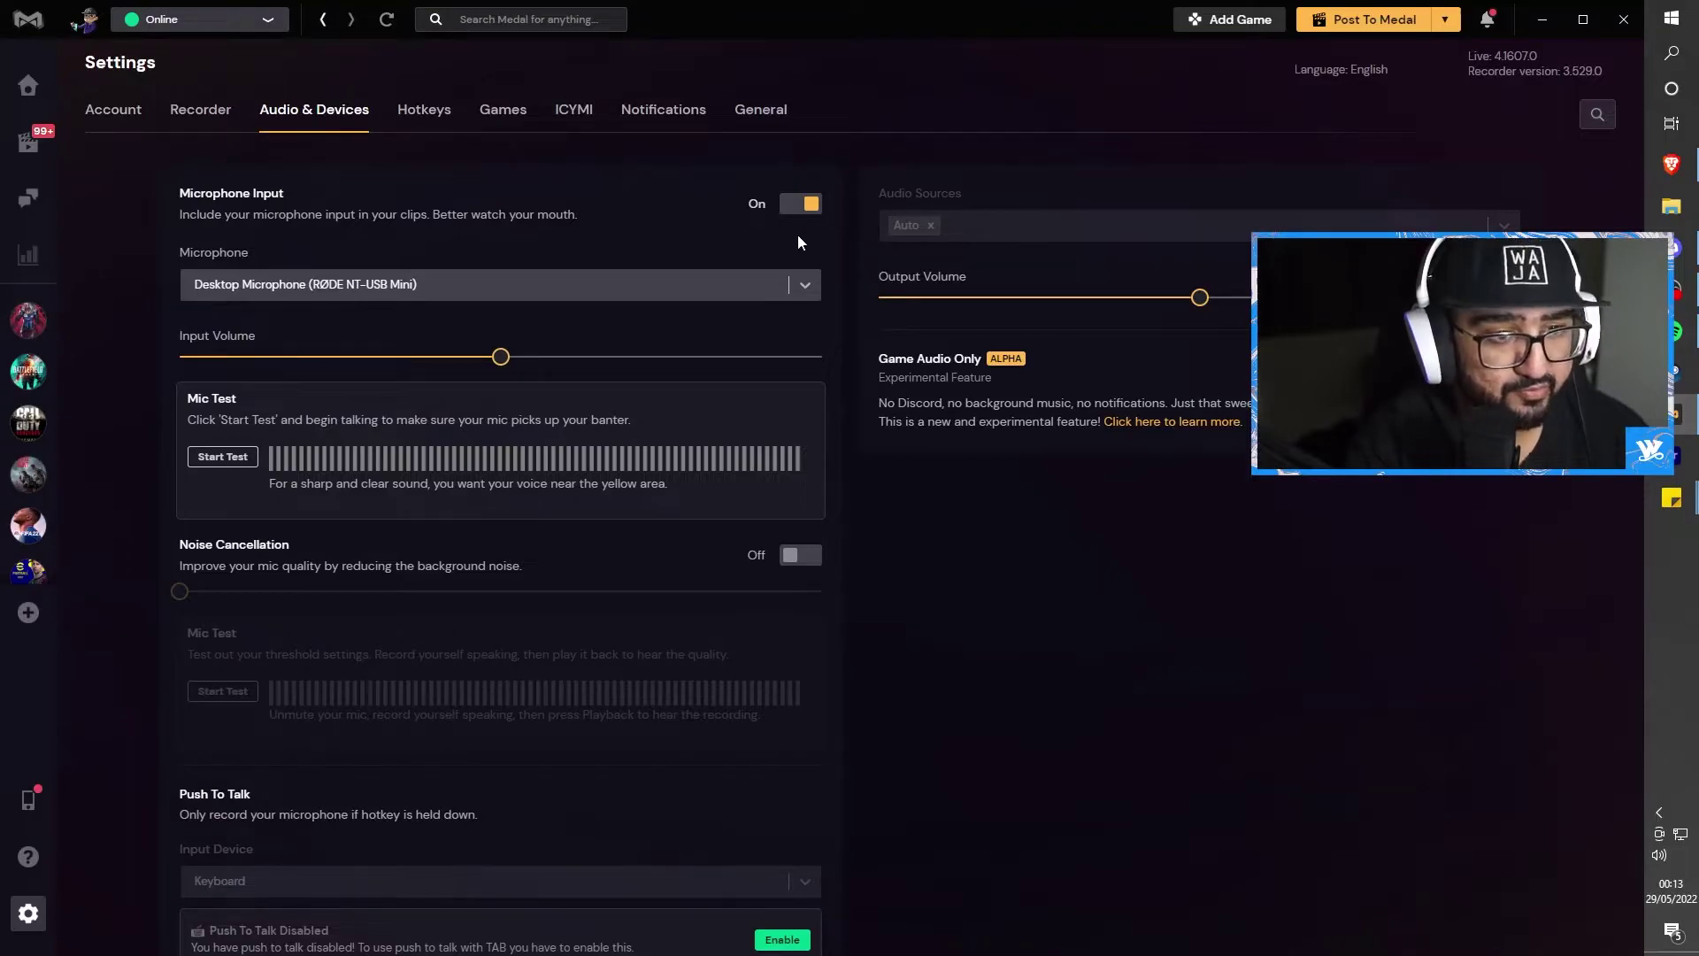
pyautogui.scroll(-1, 799, 235)
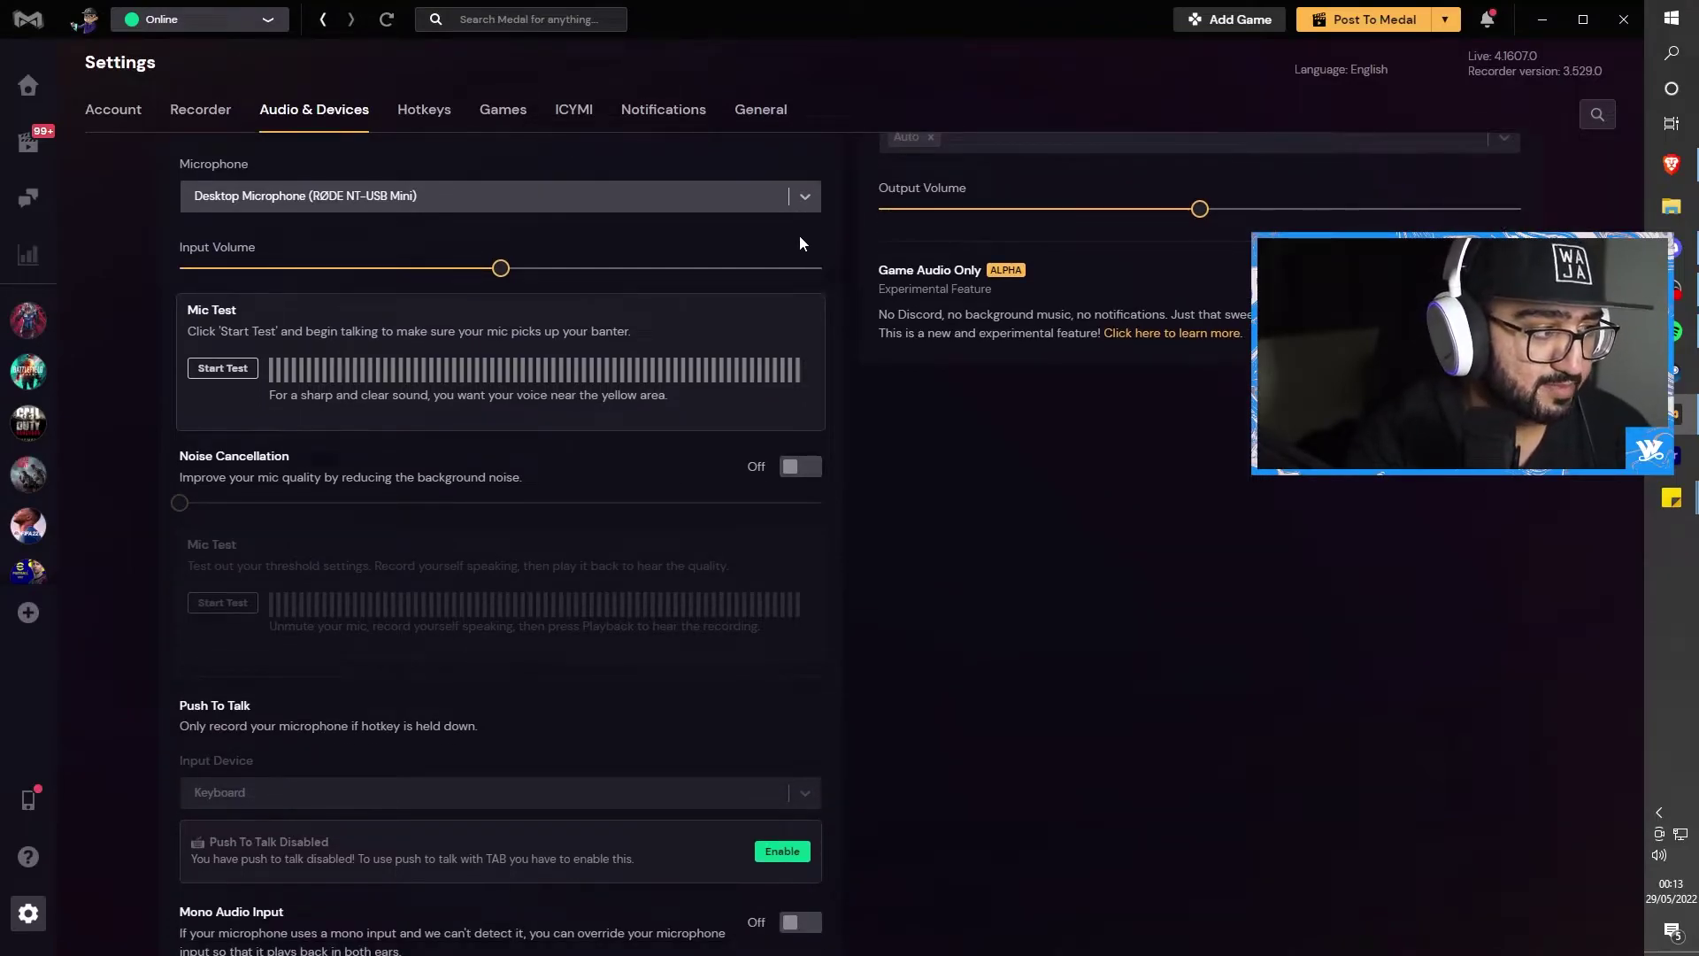
pyautogui.scroll(-2, 799, 236)
pyautogui.scroll(1, 421, 674)
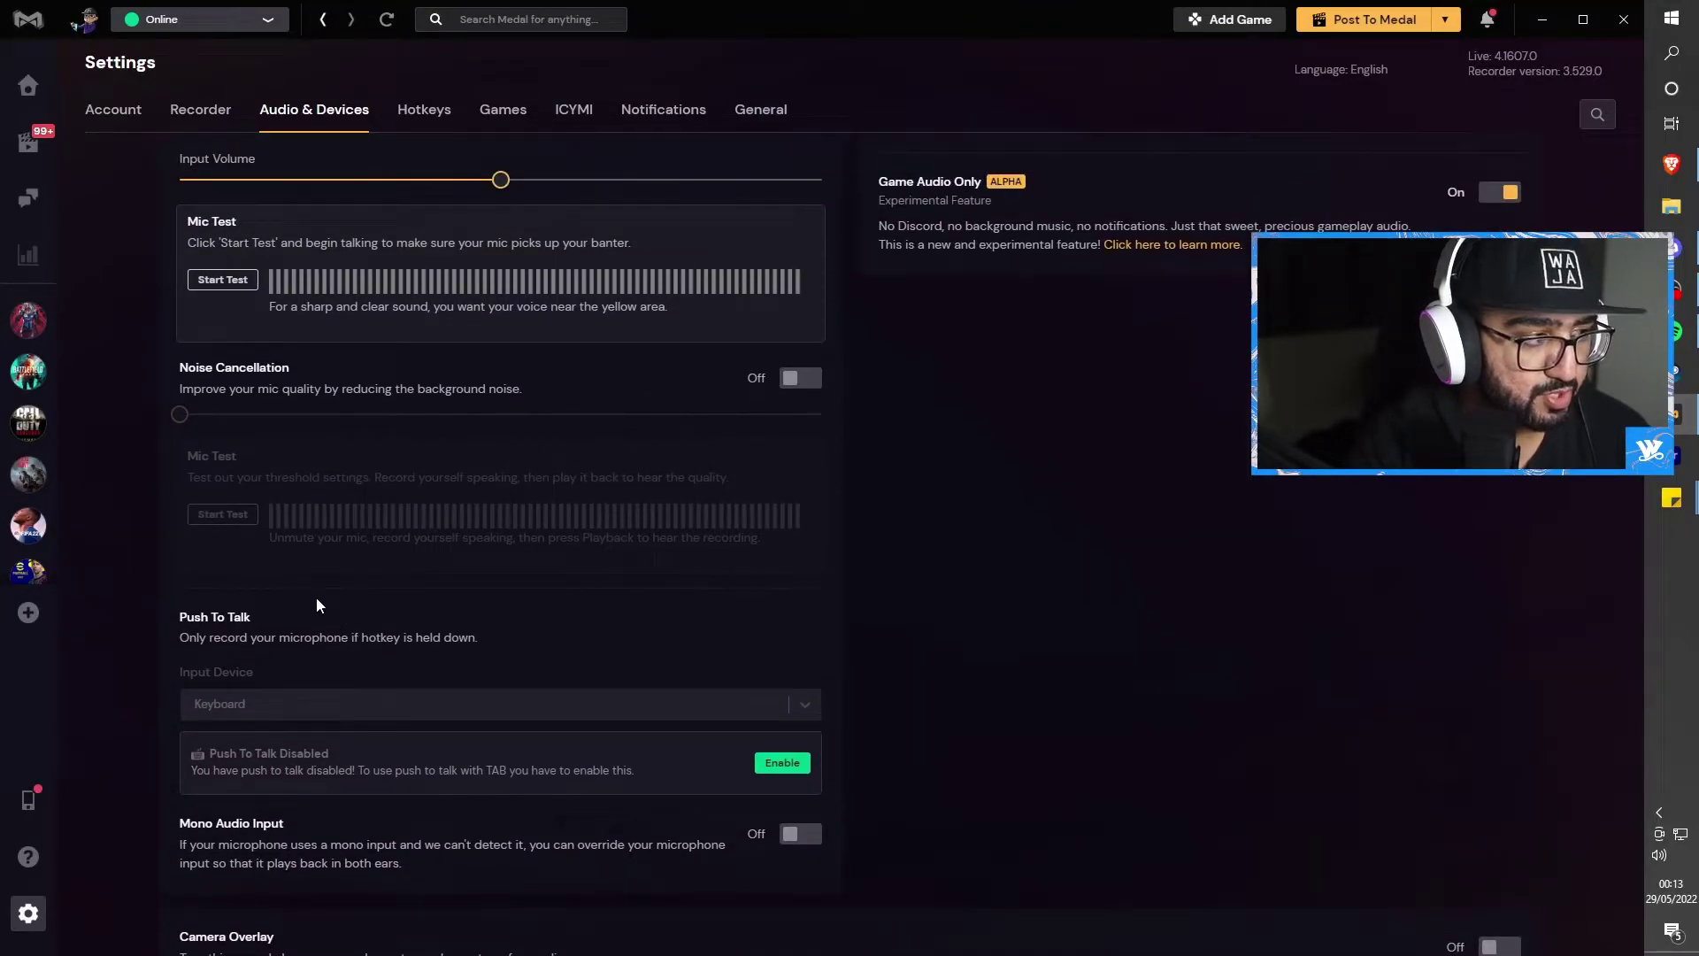
pyautogui.scroll(1, 316, 598)
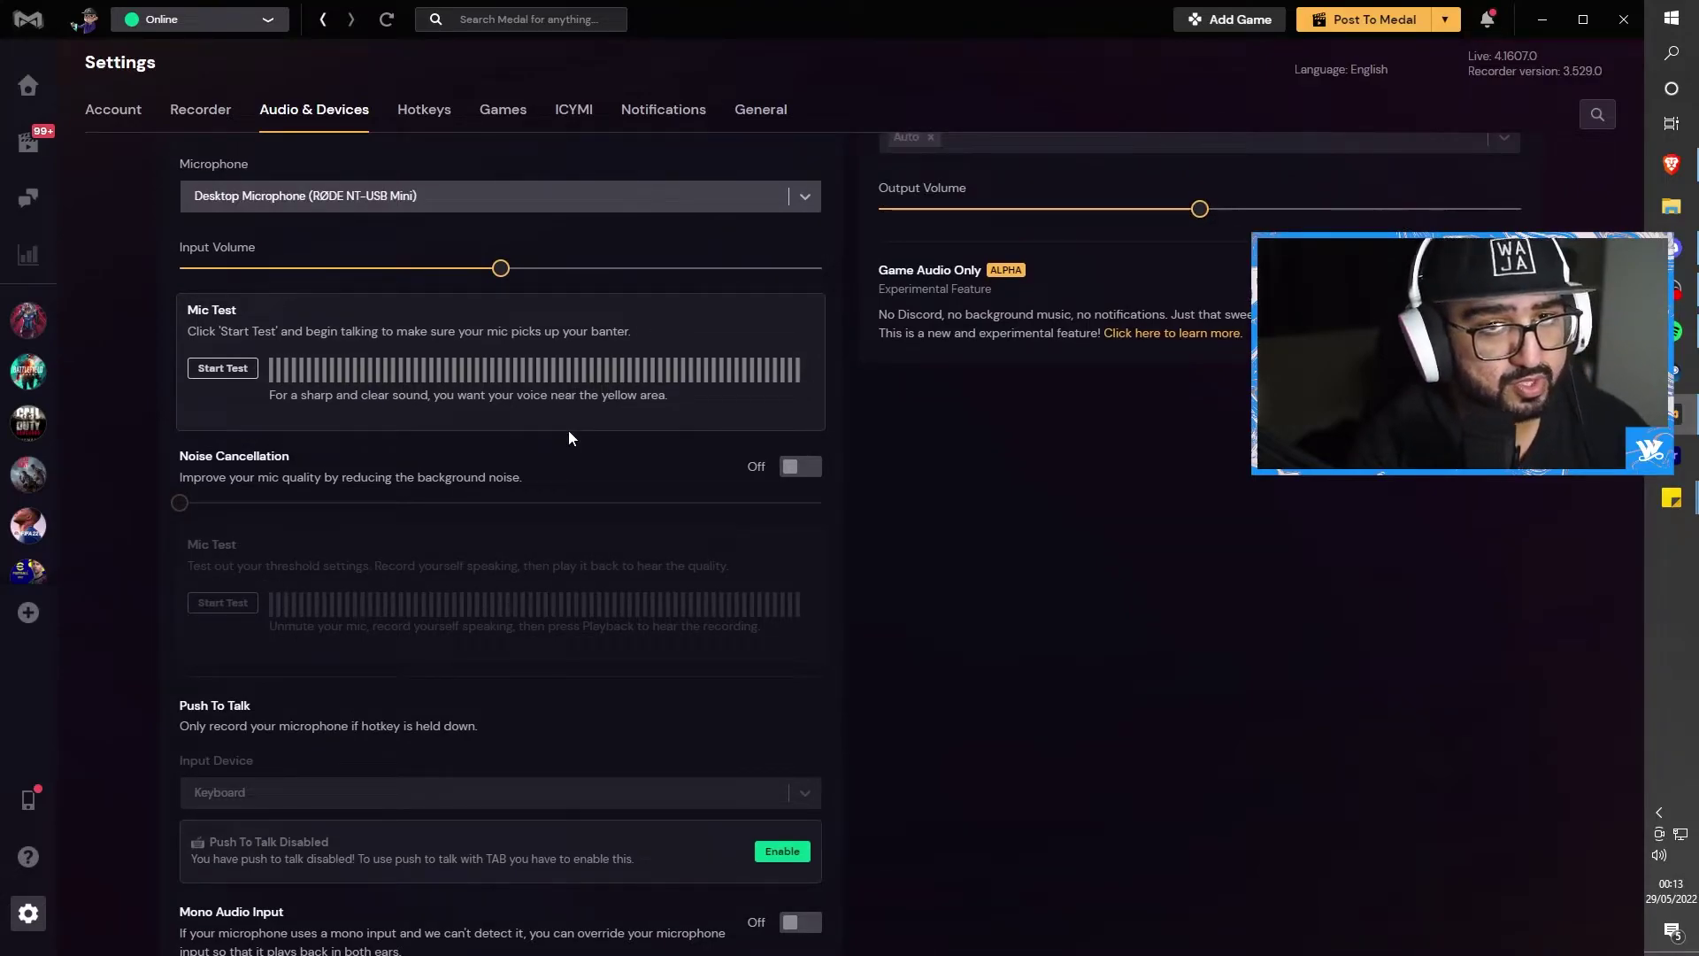
pyautogui.scroll(-6, 398, 450)
pyautogui.scroll(4, 447, 482)
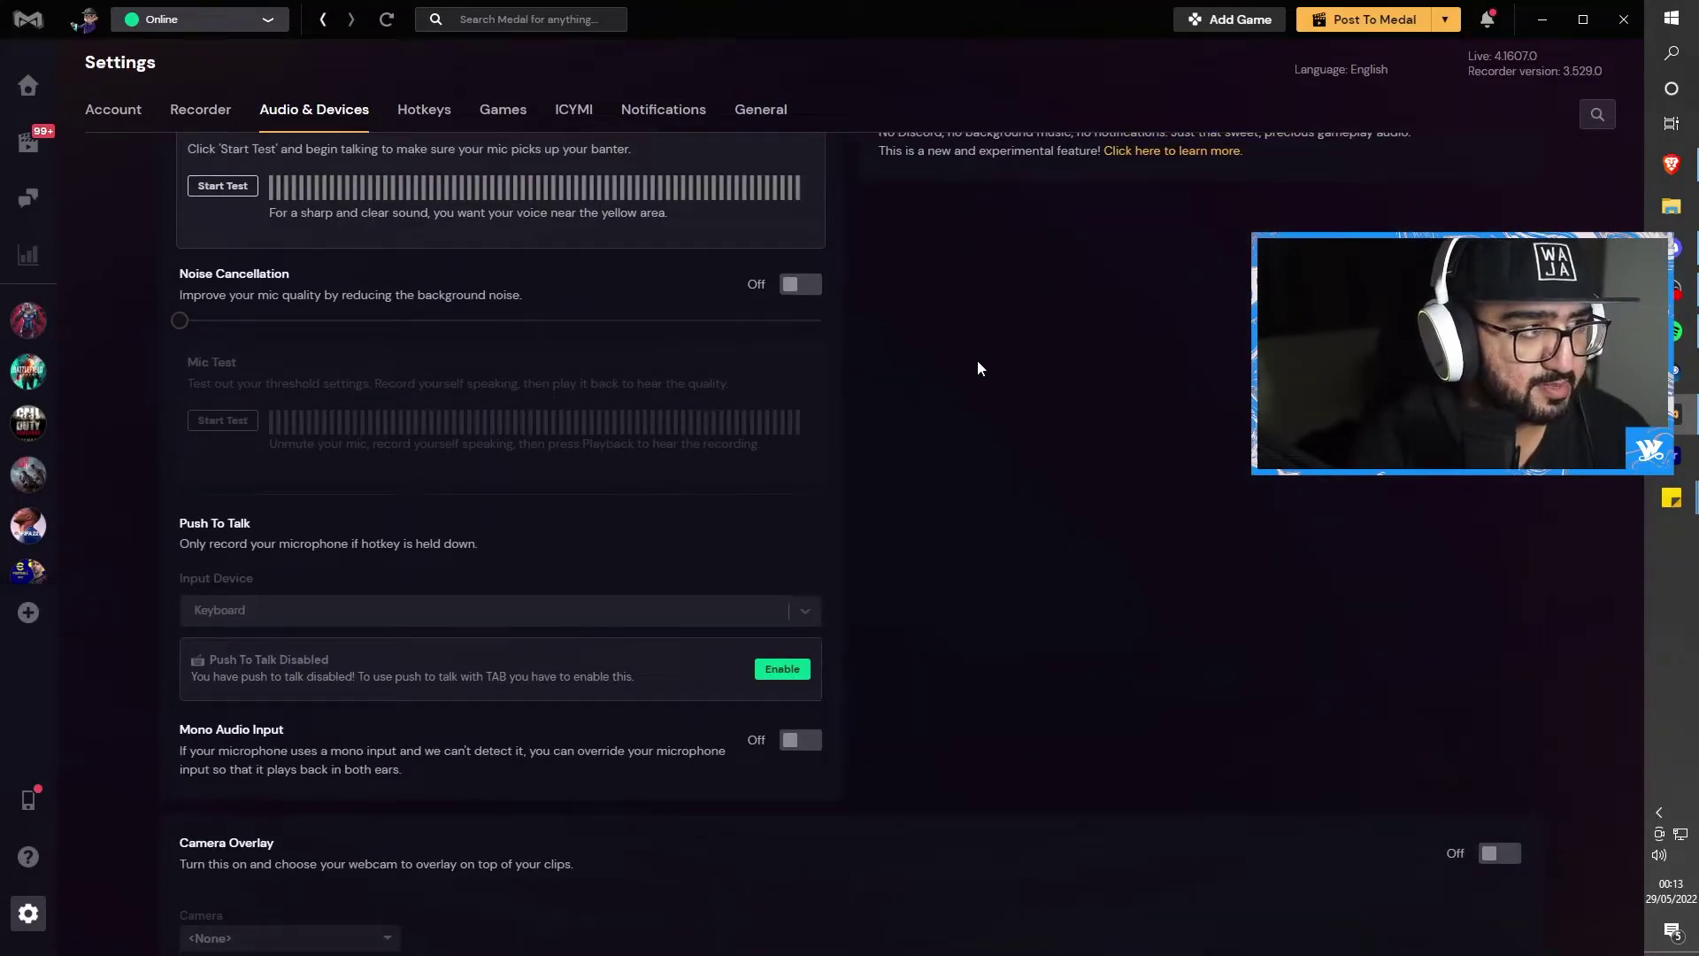
pyautogui.scroll(3, 977, 360)
pyautogui.click(424, 109)
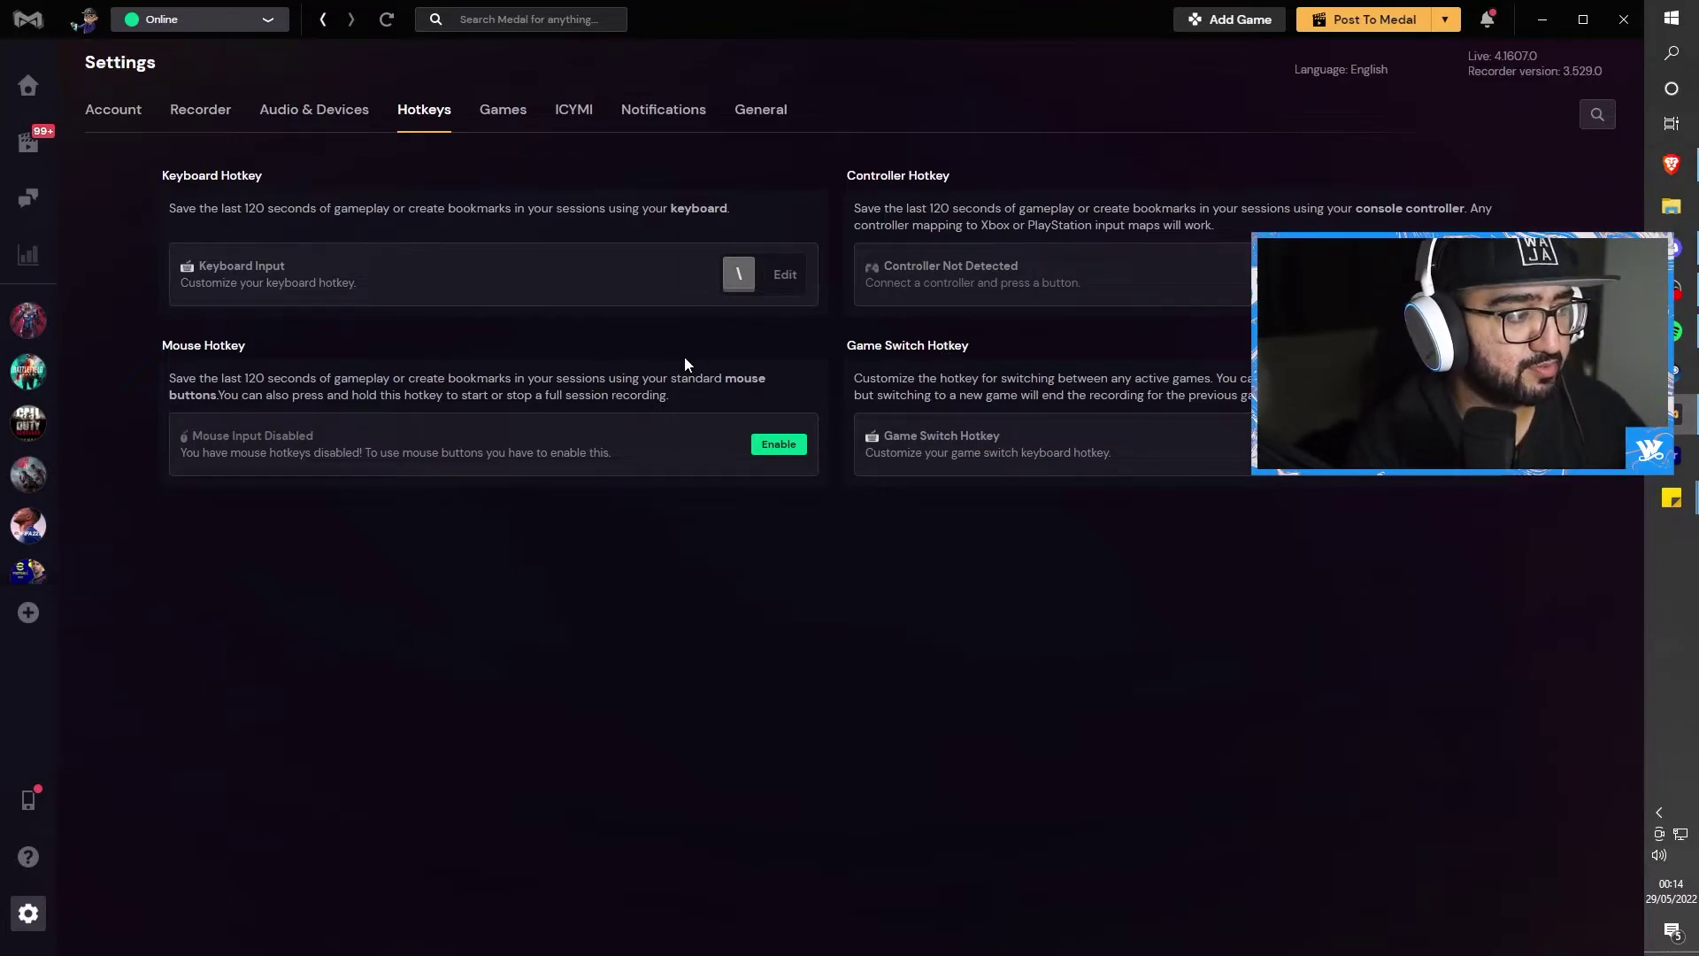
# Glance at the Games and Account settings, then go to the Home feed and profile clips
pyautogui.click(502, 109)
pyautogui.click(121, 116)
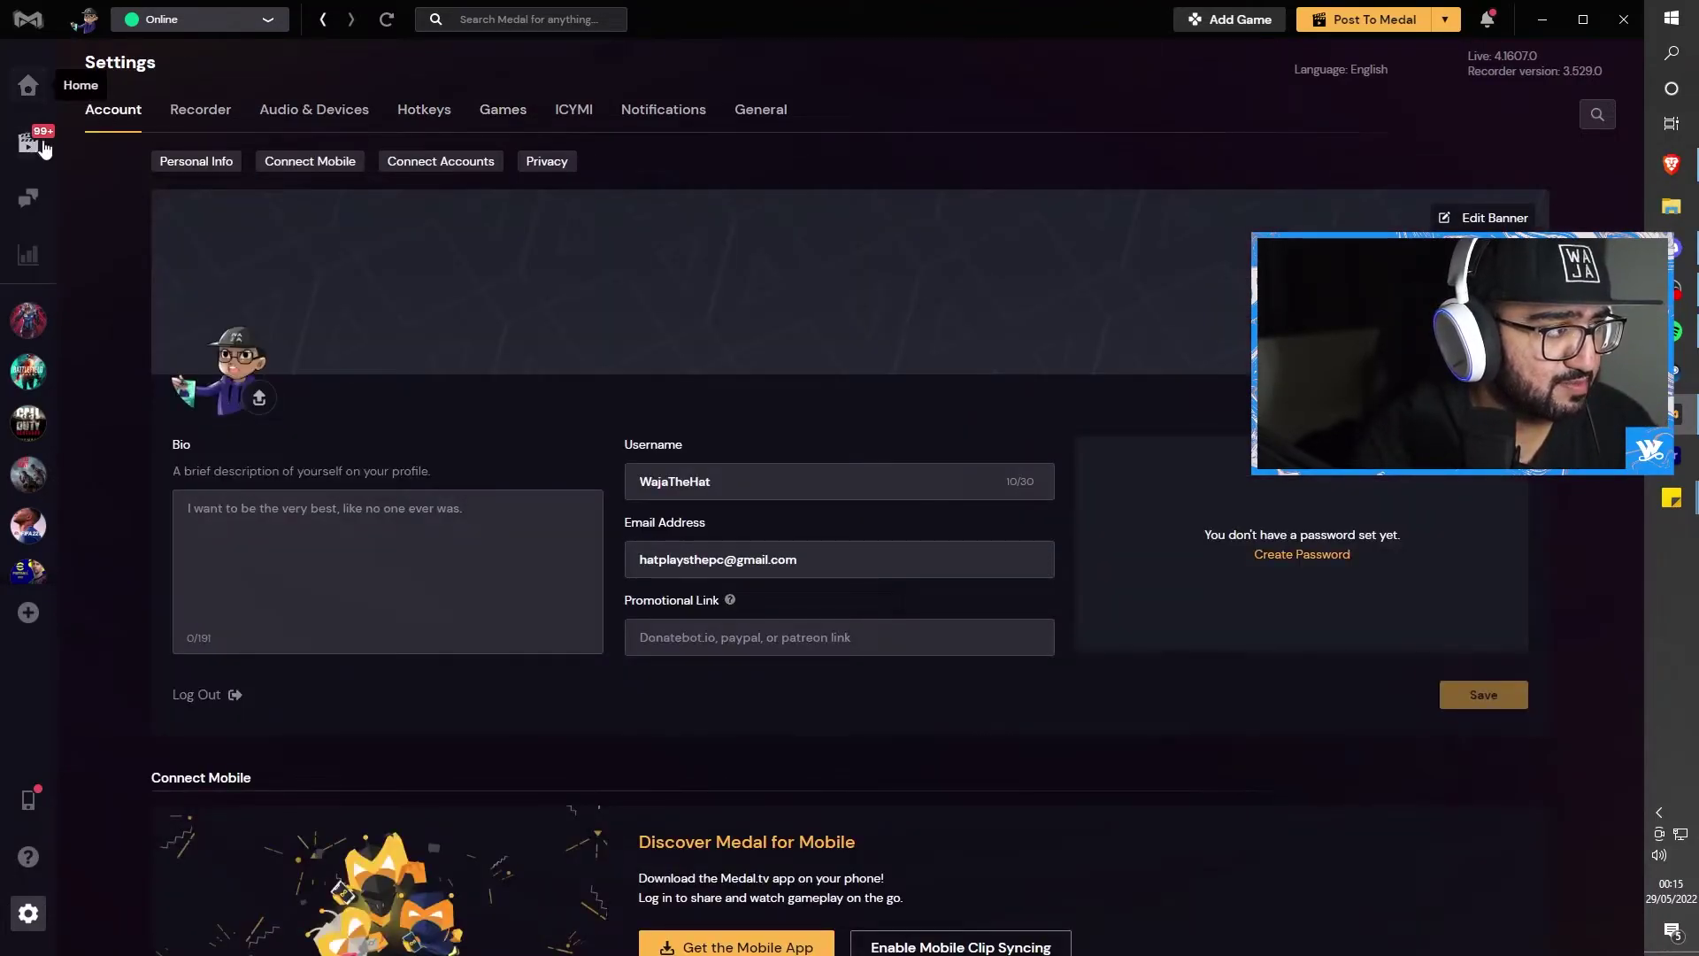
pyautogui.click(29, 85)
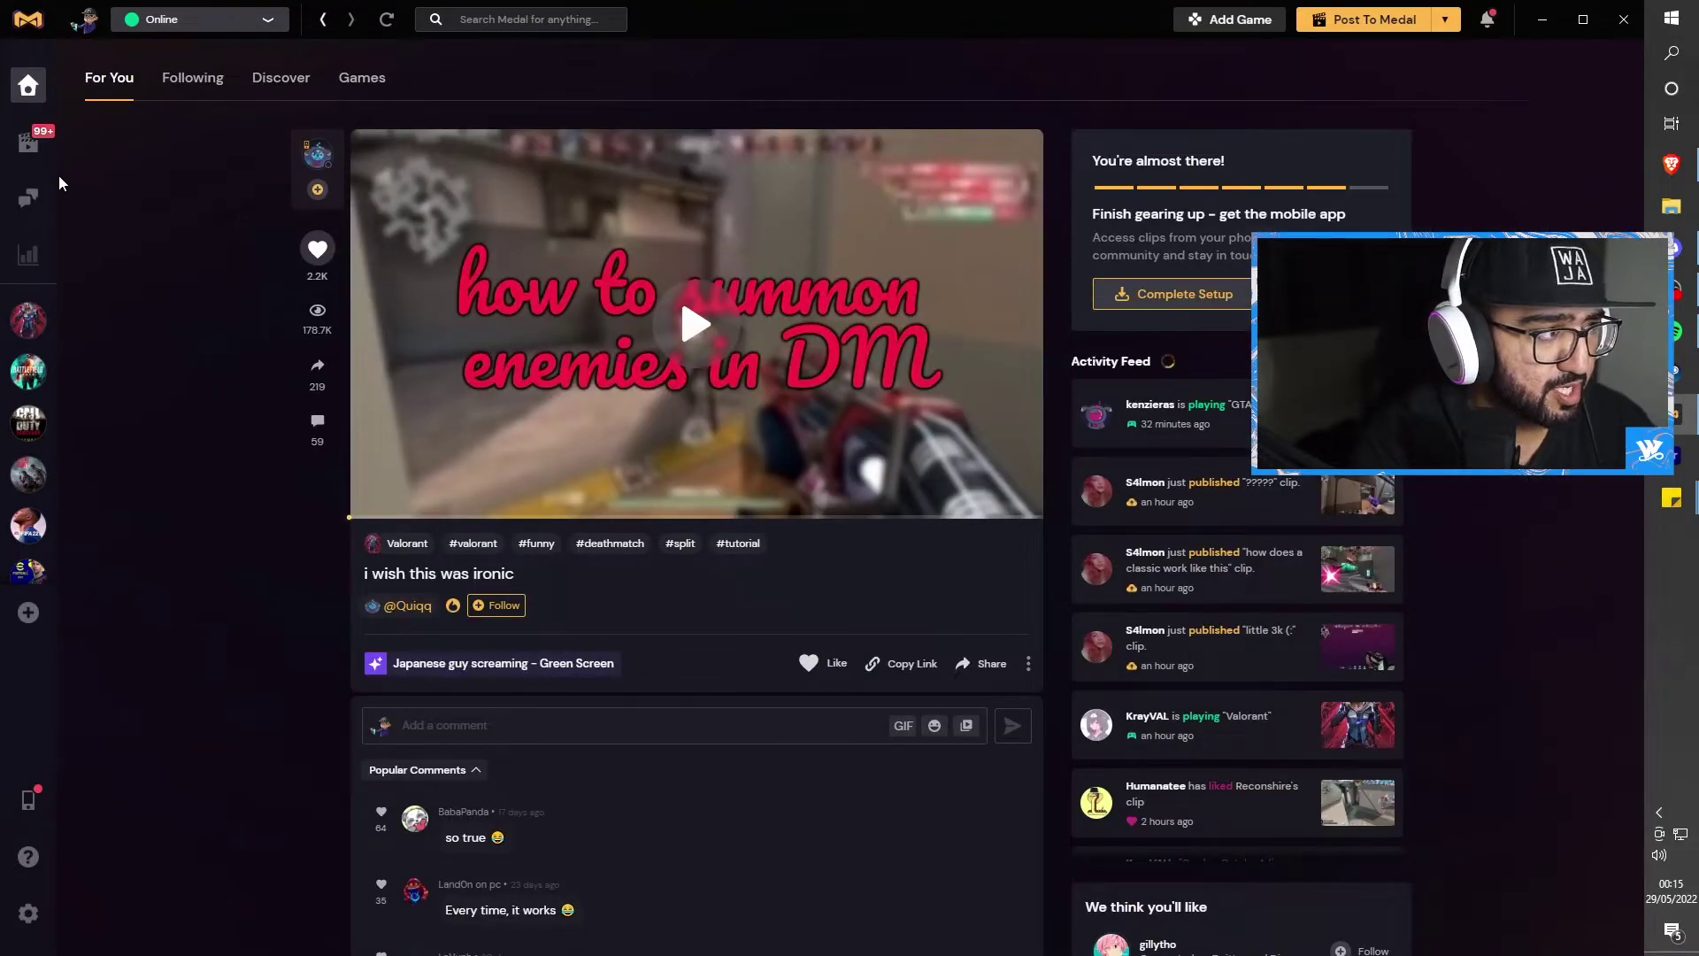
pyautogui.click(29, 141)
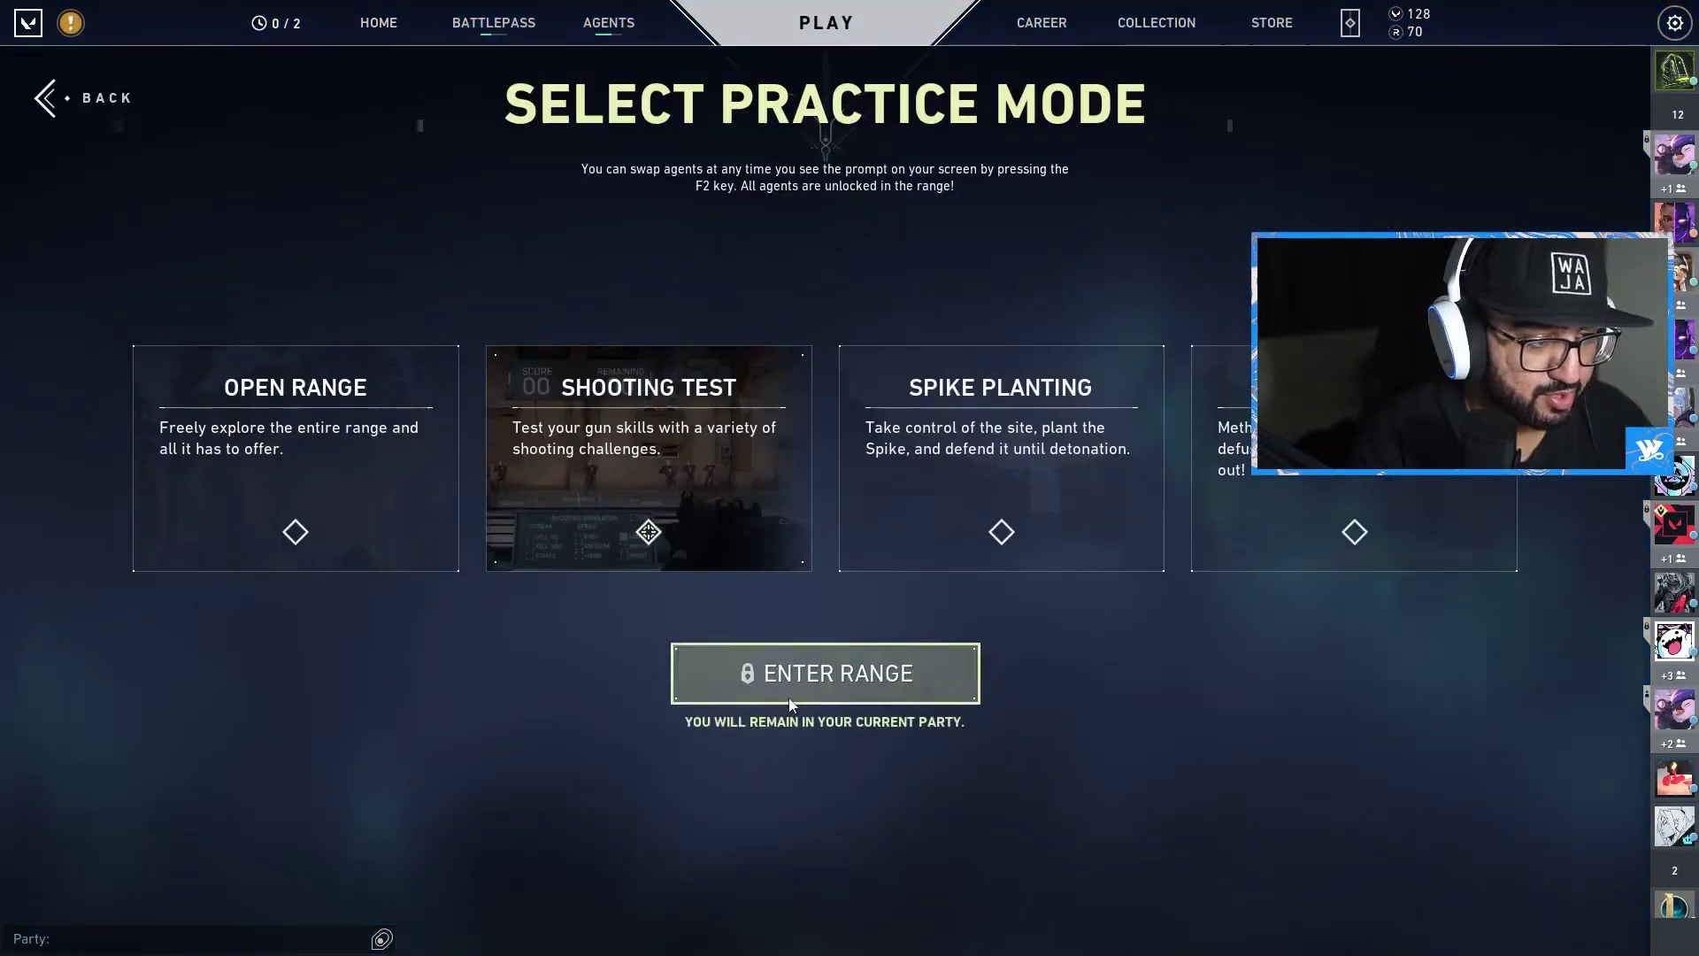
# Enter the Valorant practice range, start the Skills Test and shoot the practice bots
pyautogui.click(788, 696)
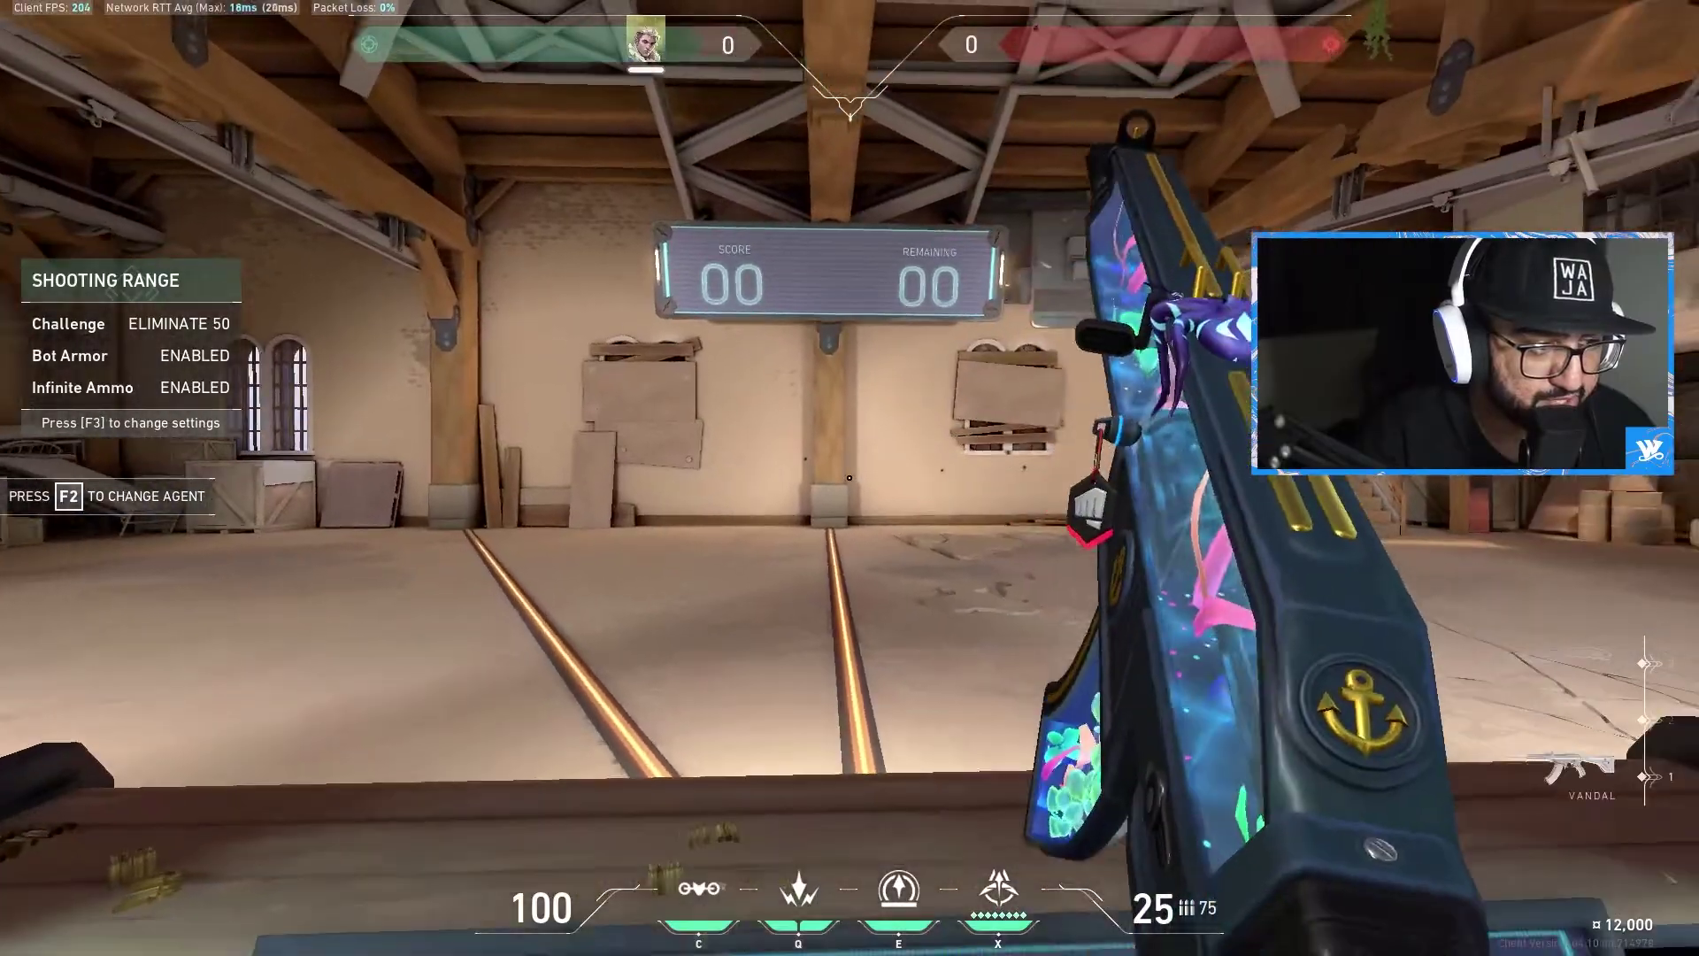
pyautogui.press('y')
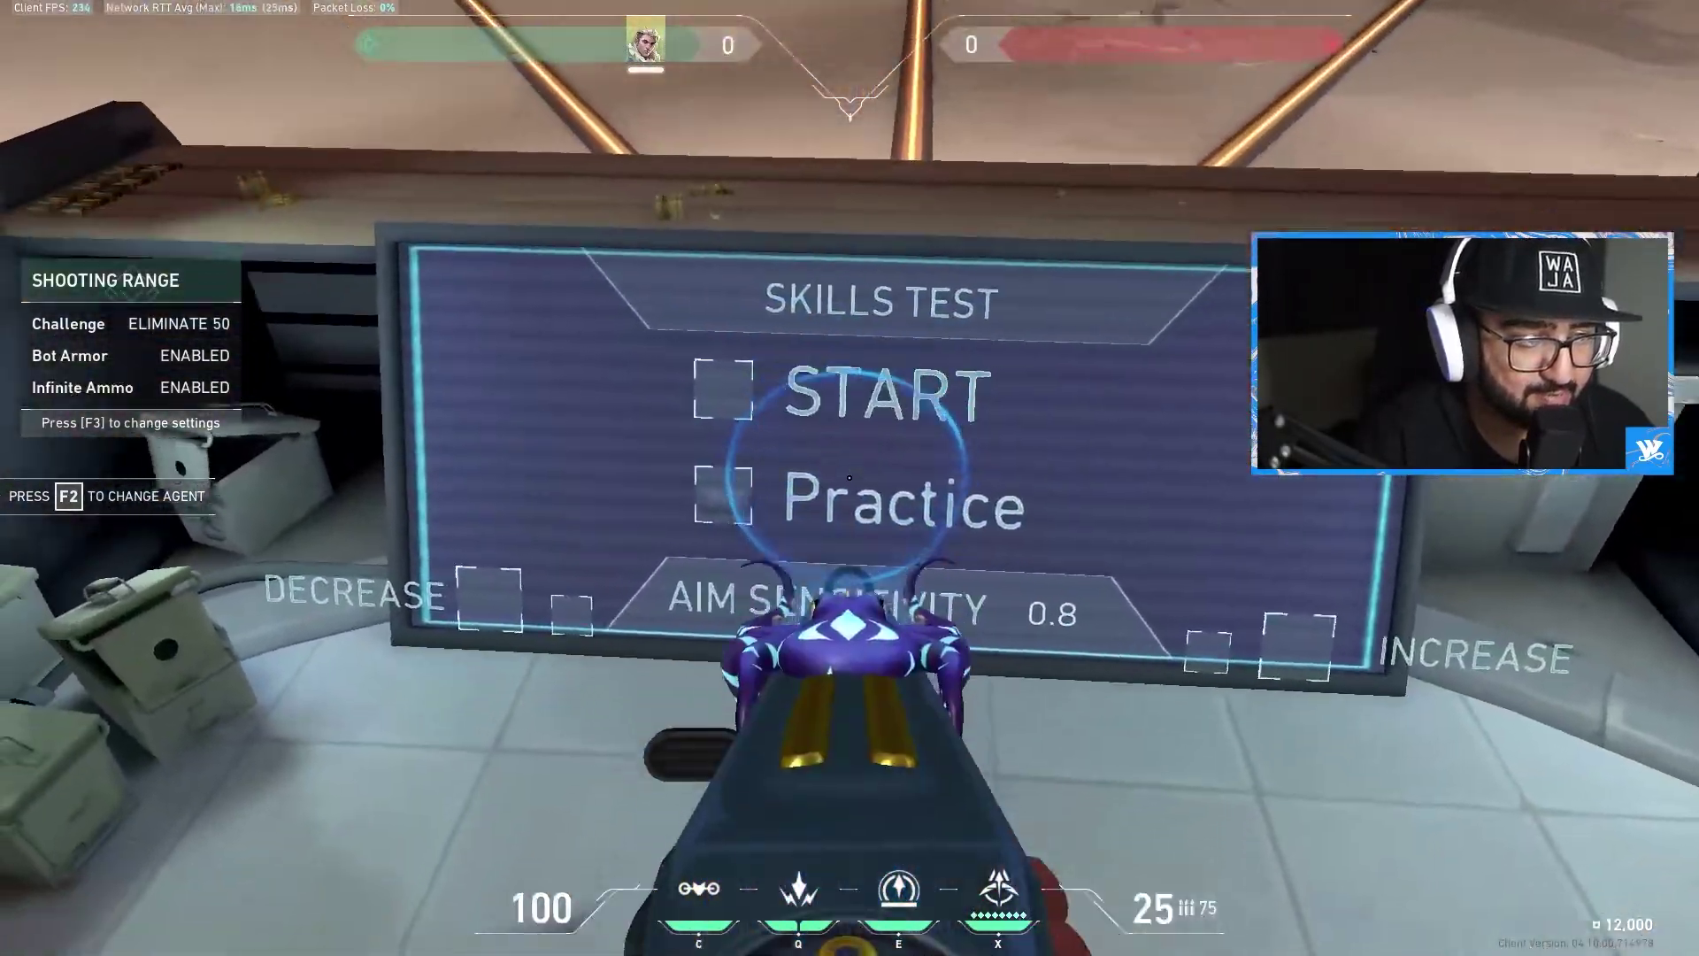
pyautogui.click(850, 477)
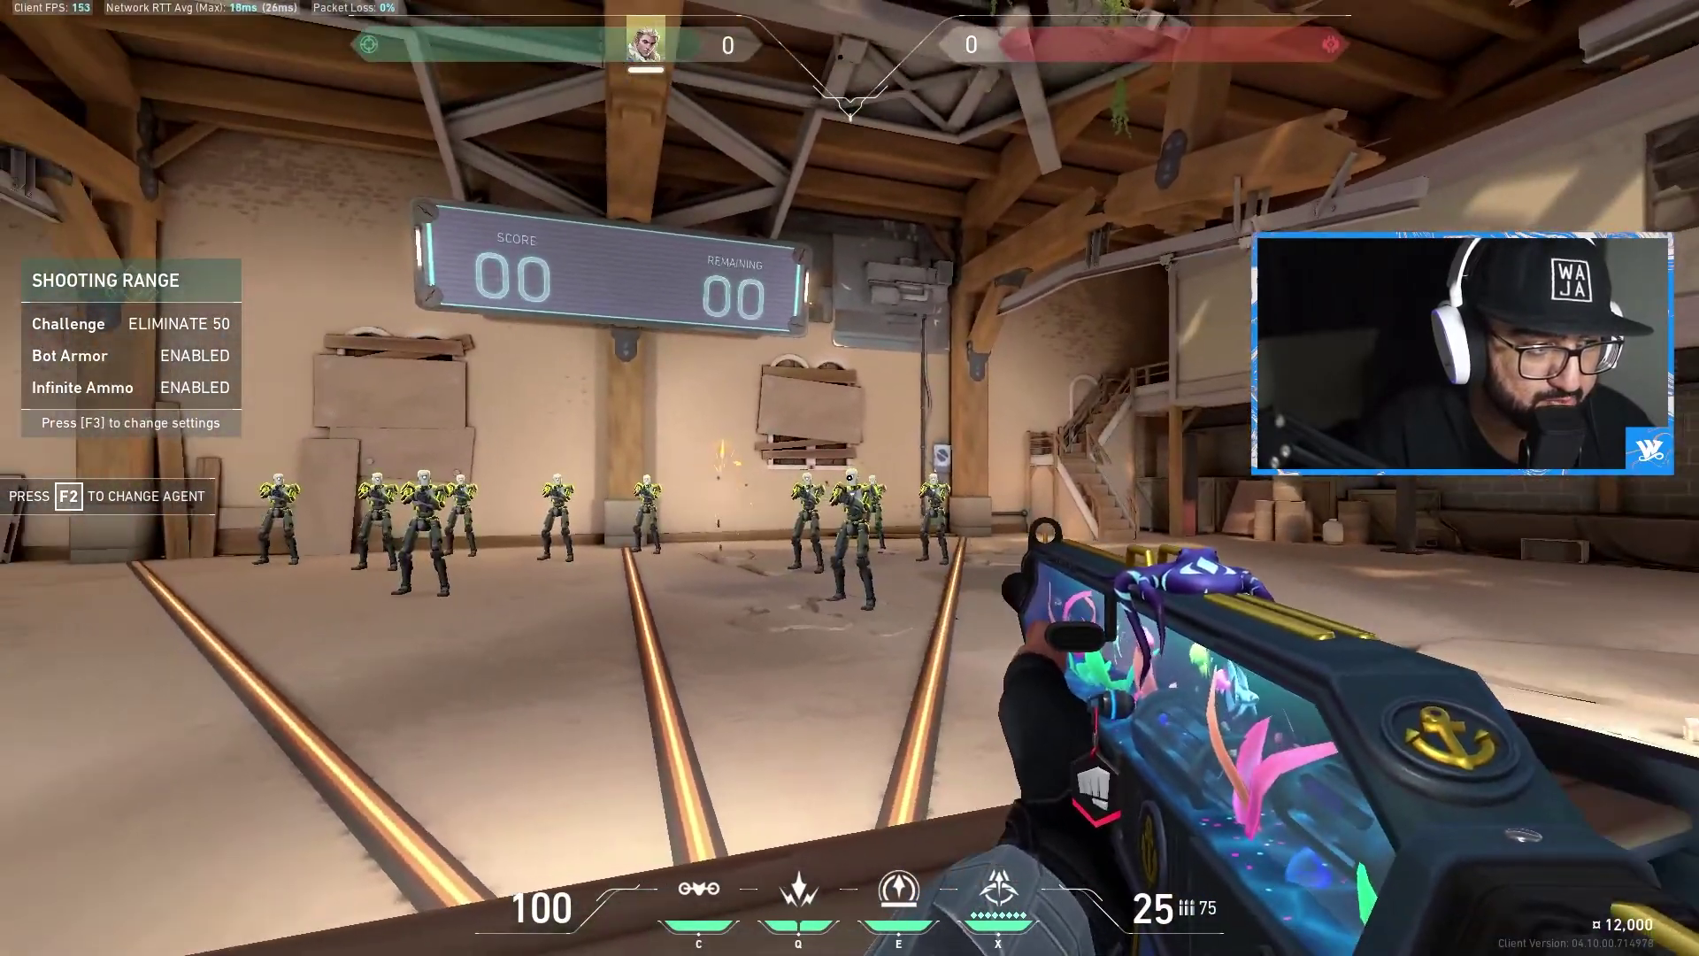
pyautogui.click(849, 478)
pyautogui.click(849, 478)
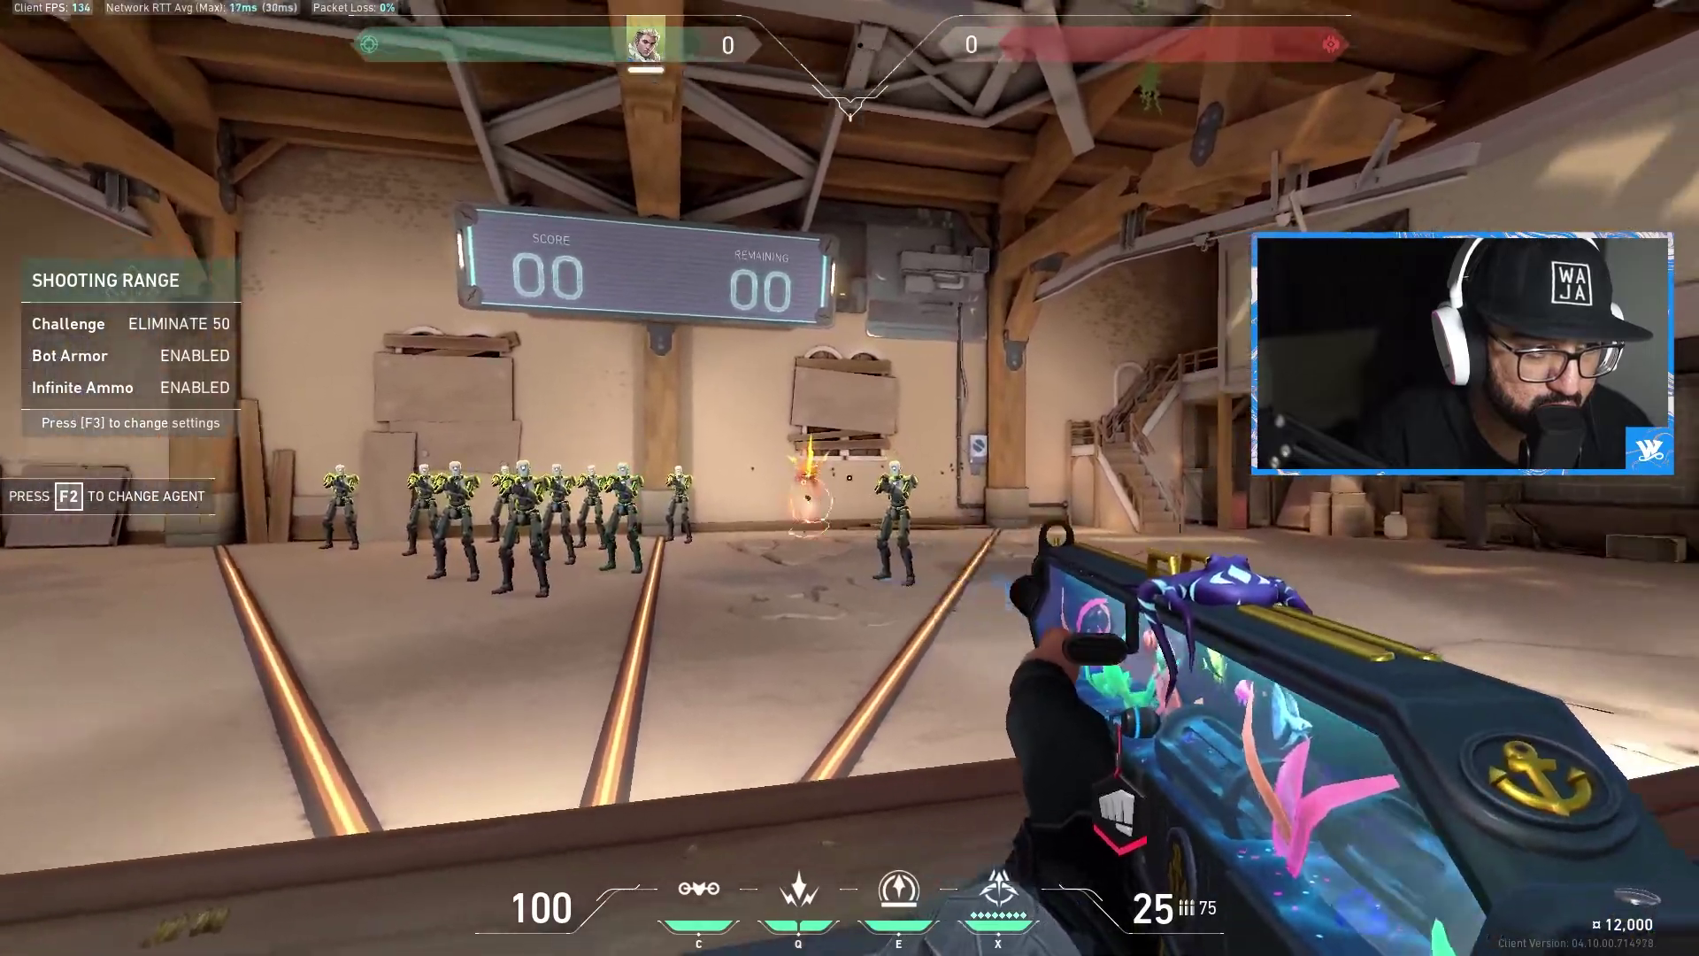
pyautogui.click(850, 478)
pyautogui.click(849, 478)
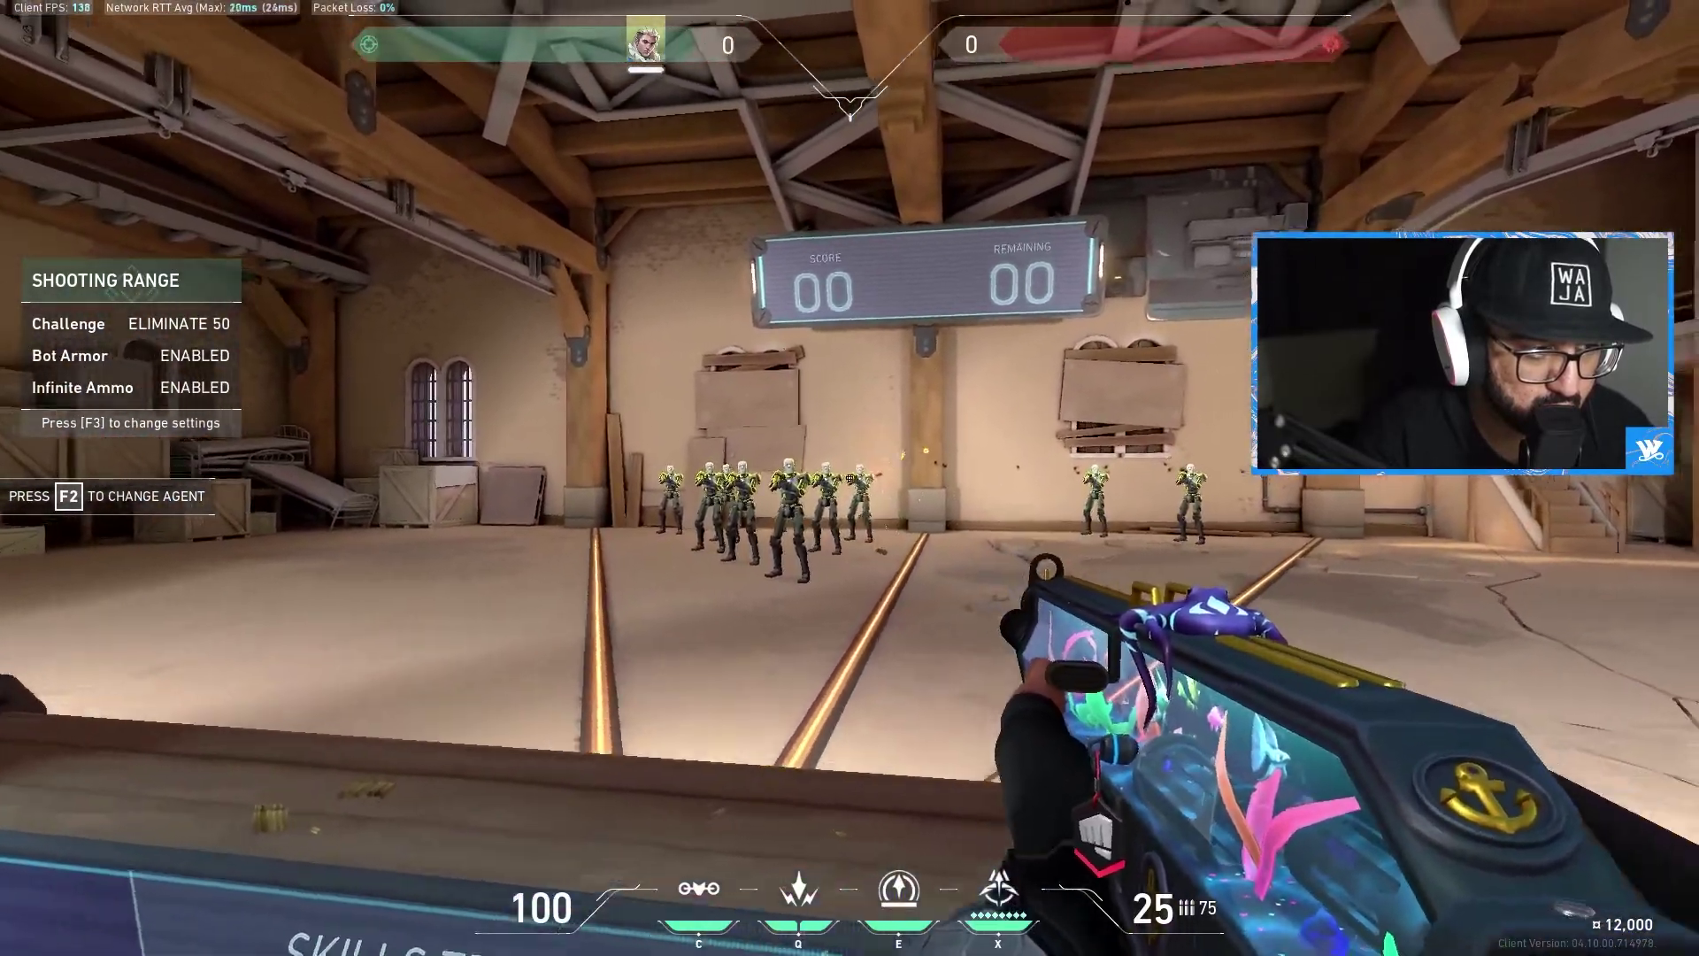
# Switch to the butterfly knife, inspect it, then leave the game for the desktop
pyautogui.press('3')
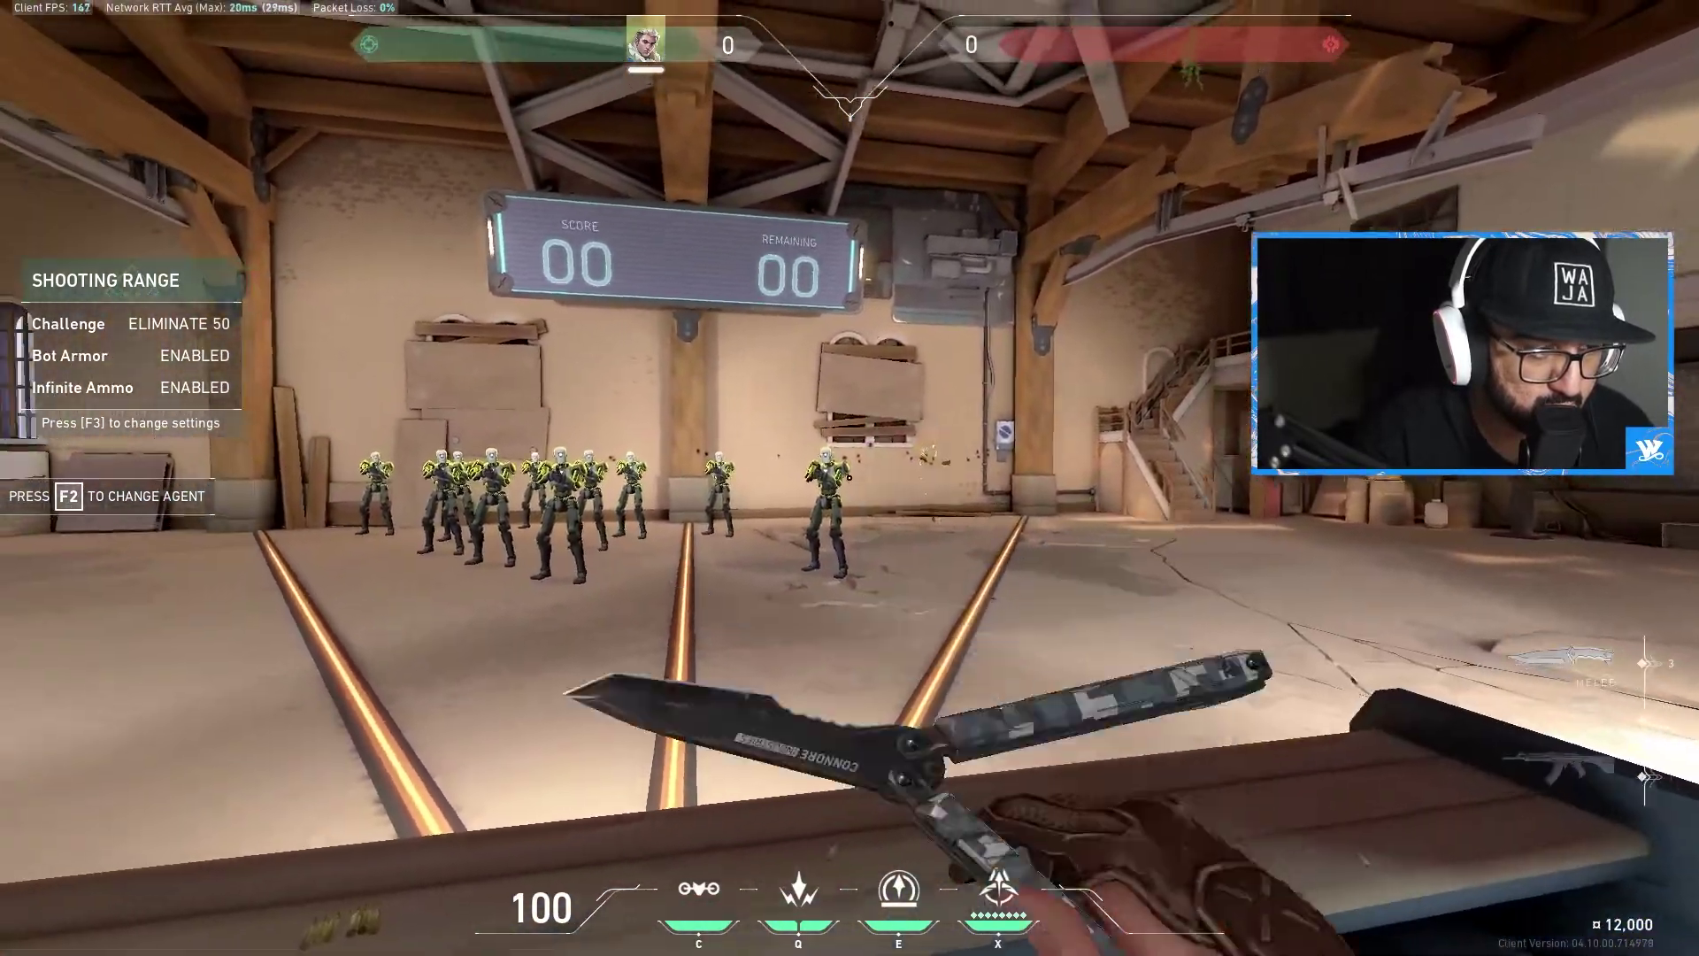
pyautogui.press('y')
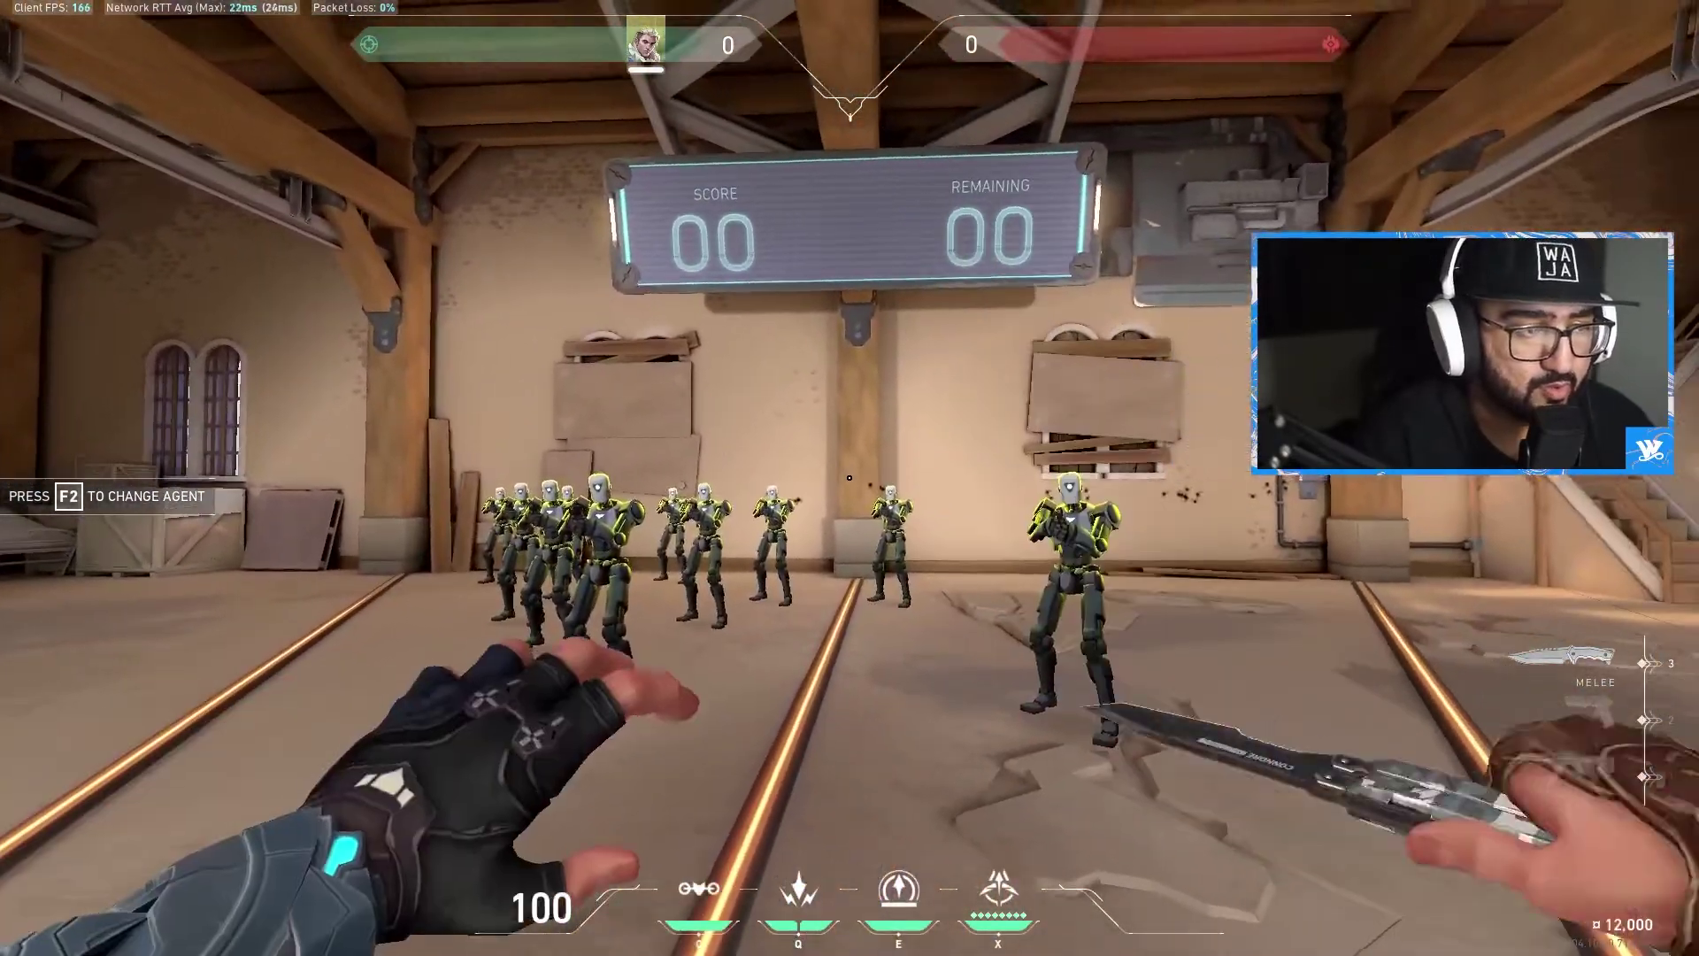
pyautogui.press('w')
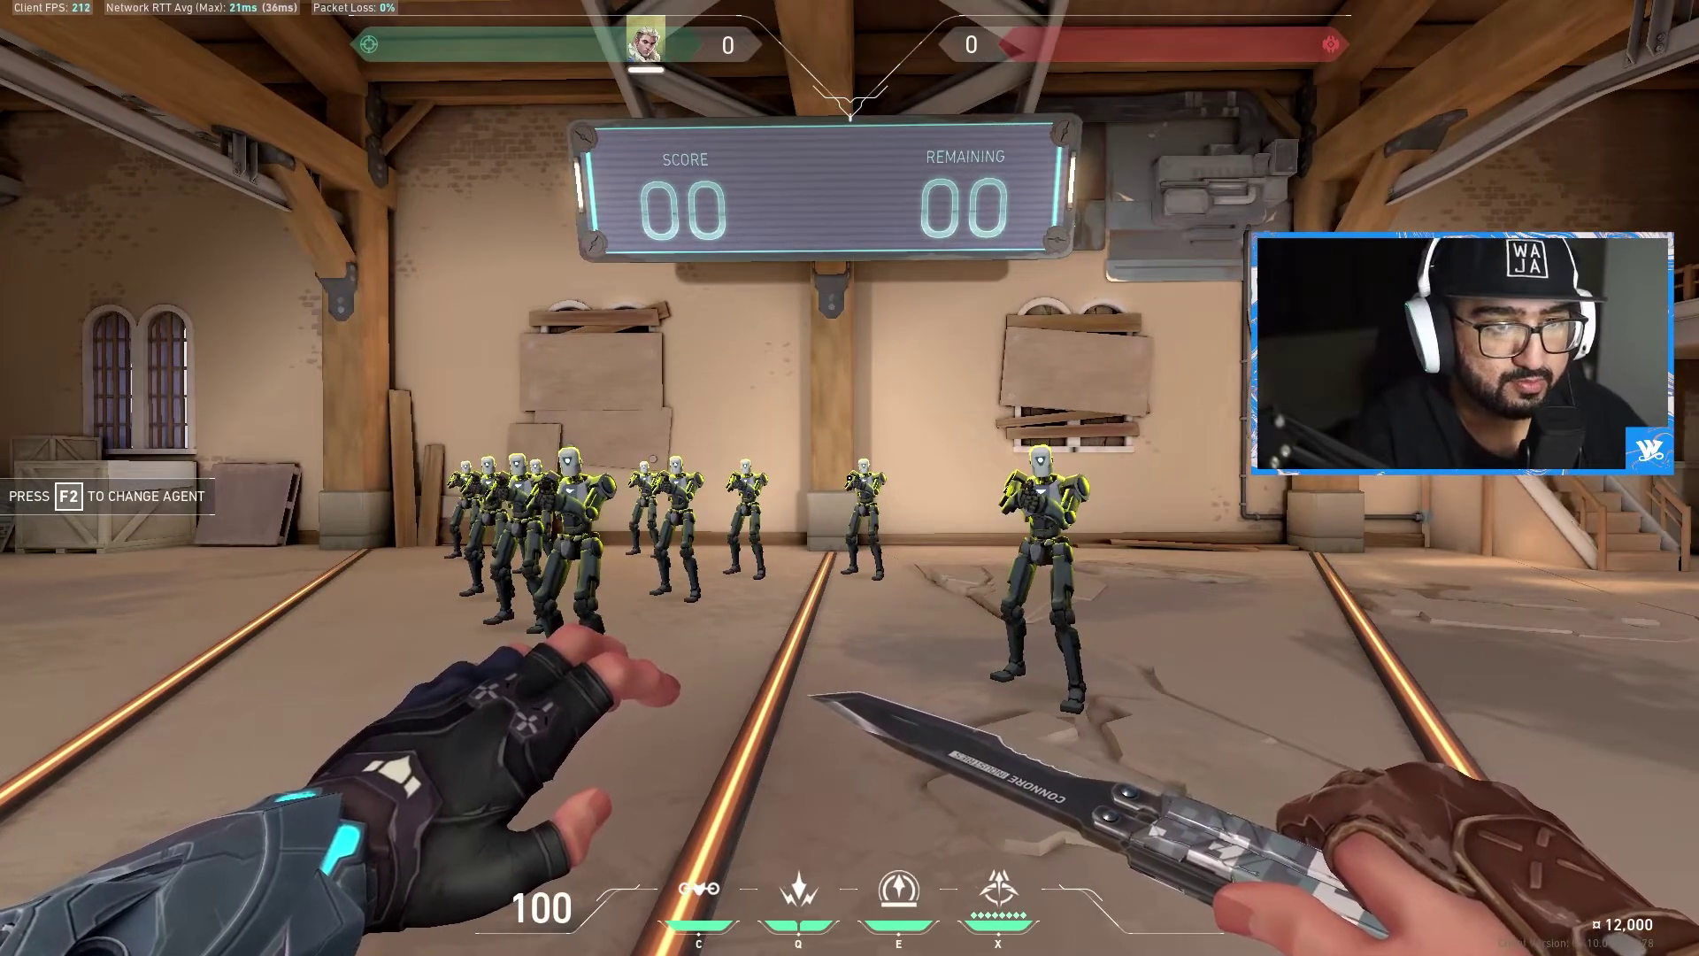
pyautogui.press('y')
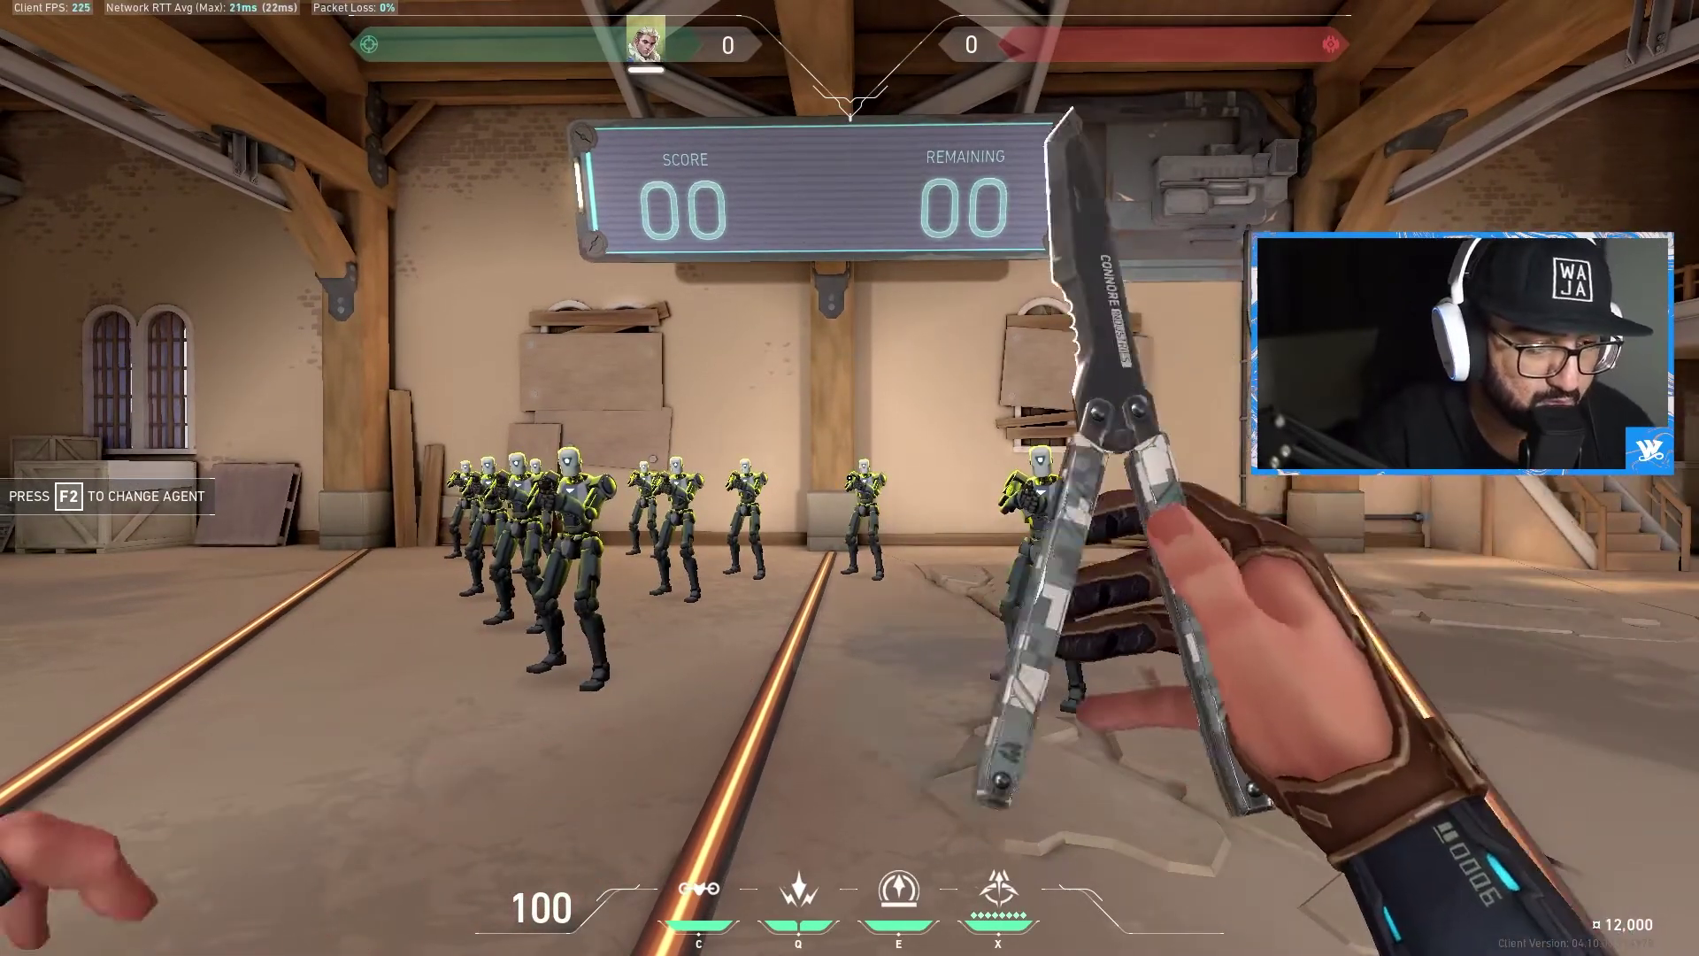
pyautogui.press('super')
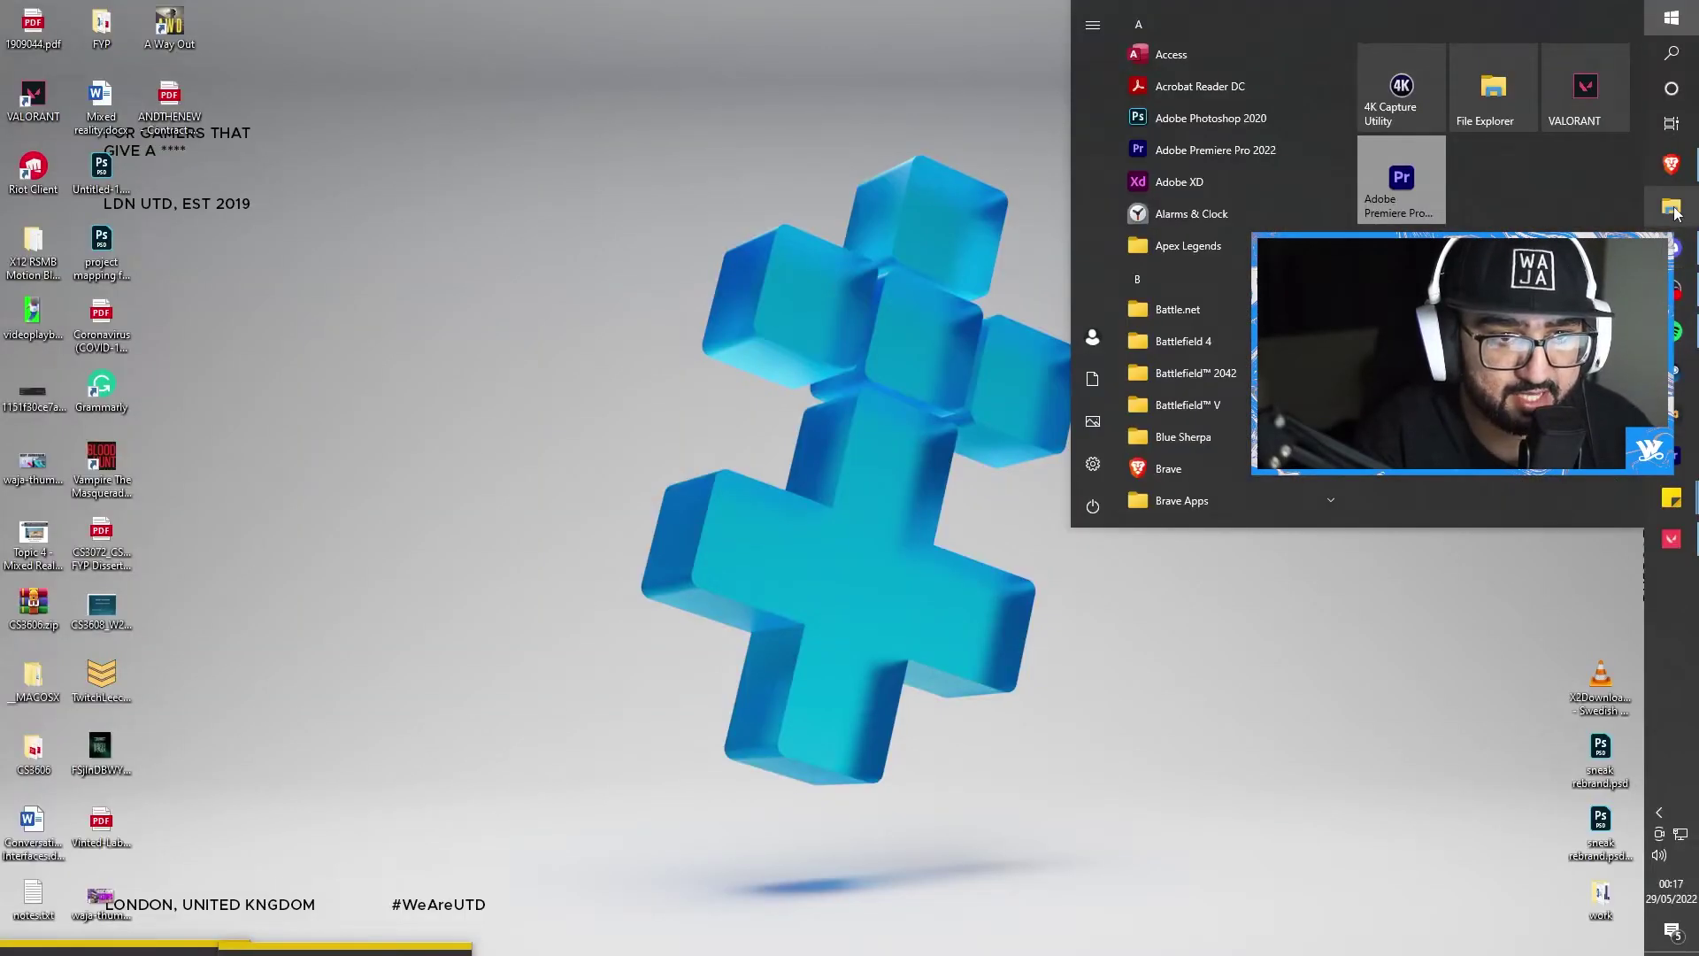
# In File Explorer, browse to Local Disk (D:) > New folder (2) > Clips > Valorant
pyautogui.click(1671, 205)
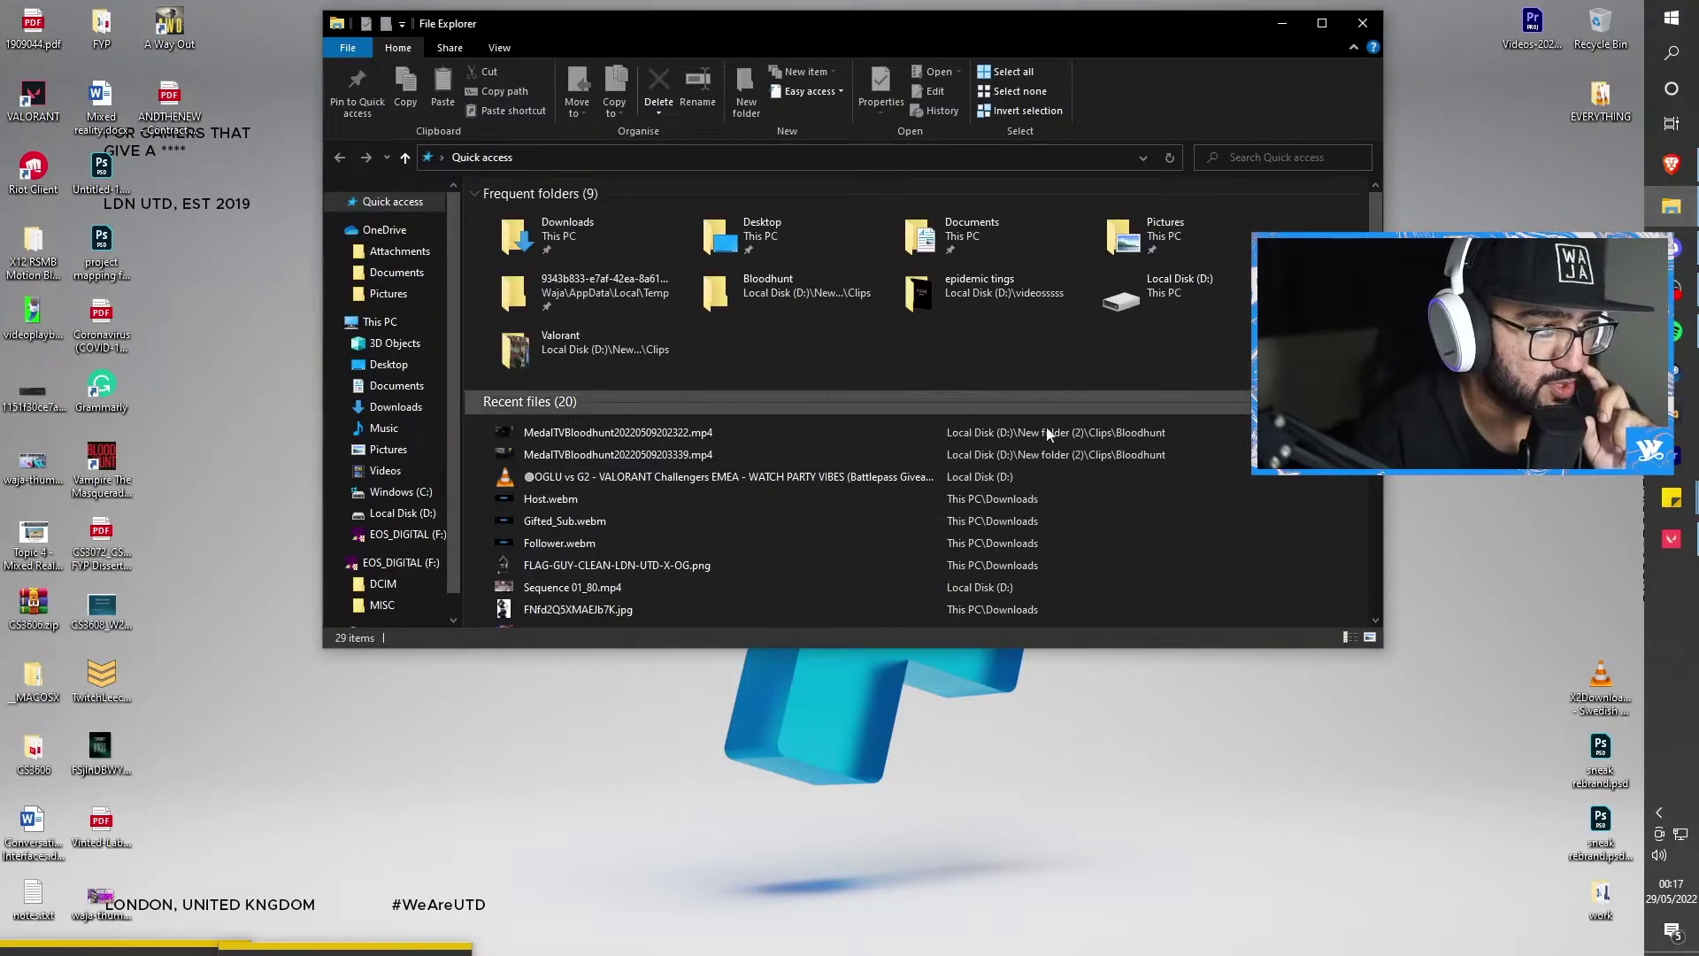
pyautogui.click(402, 514)
pyautogui.click(1142, 407)
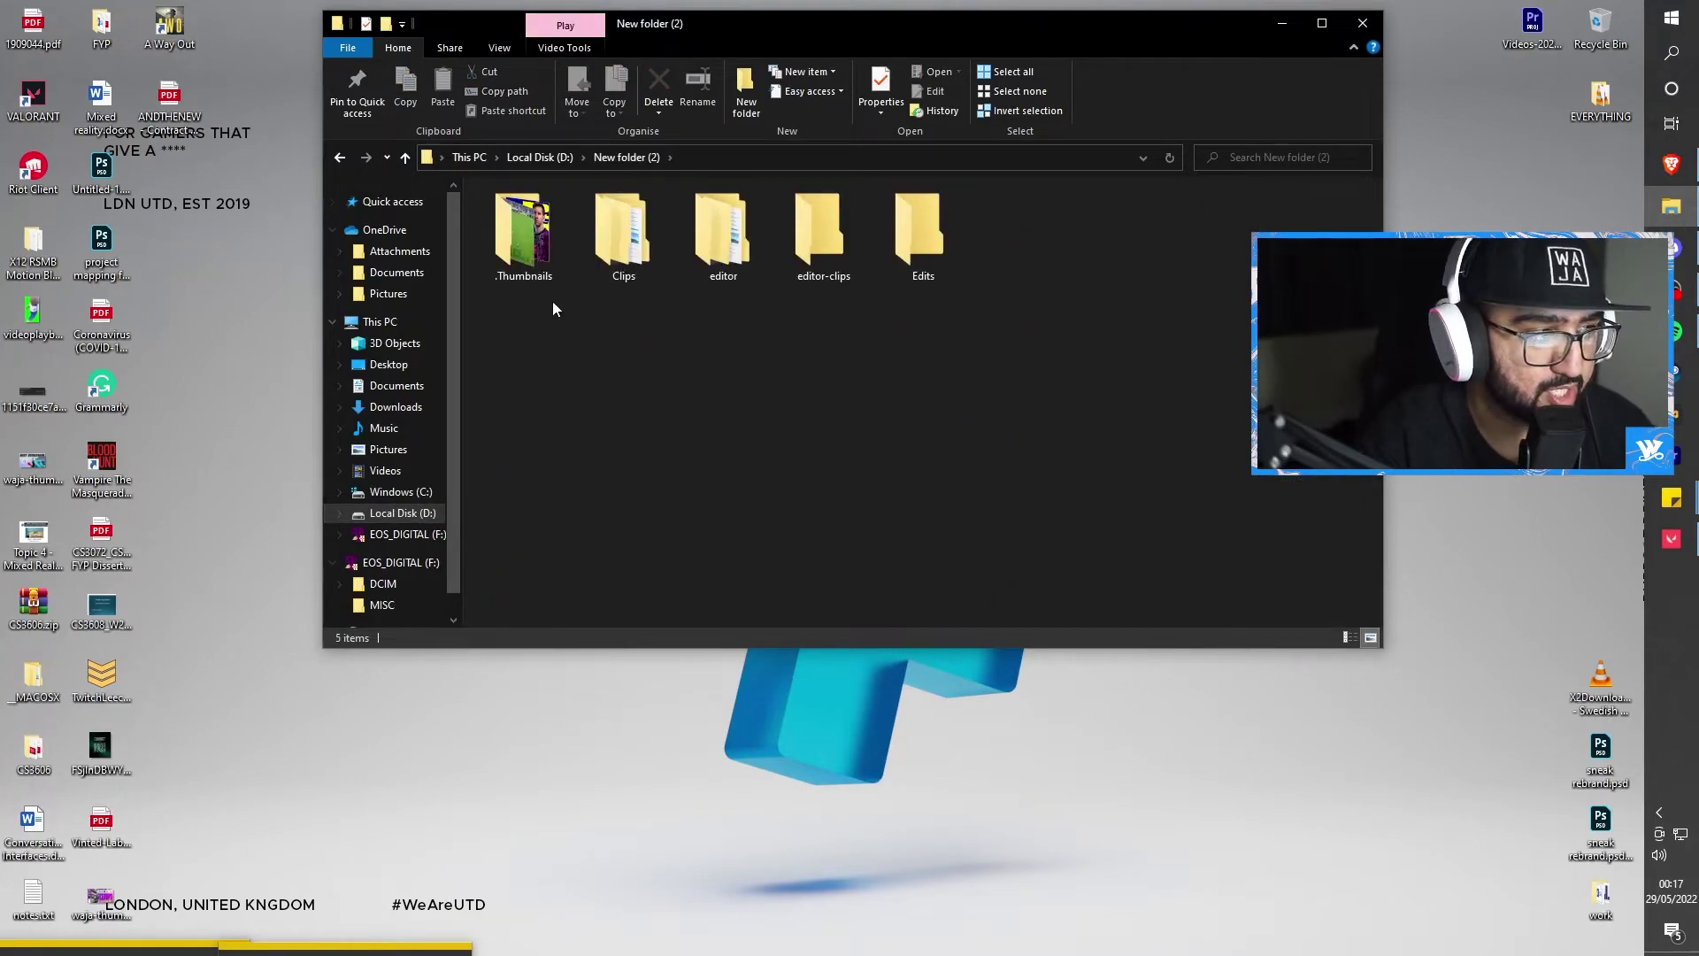
pyautogui.doubleClick(619, 243)
pyautogui.doubleClick(575, 252)
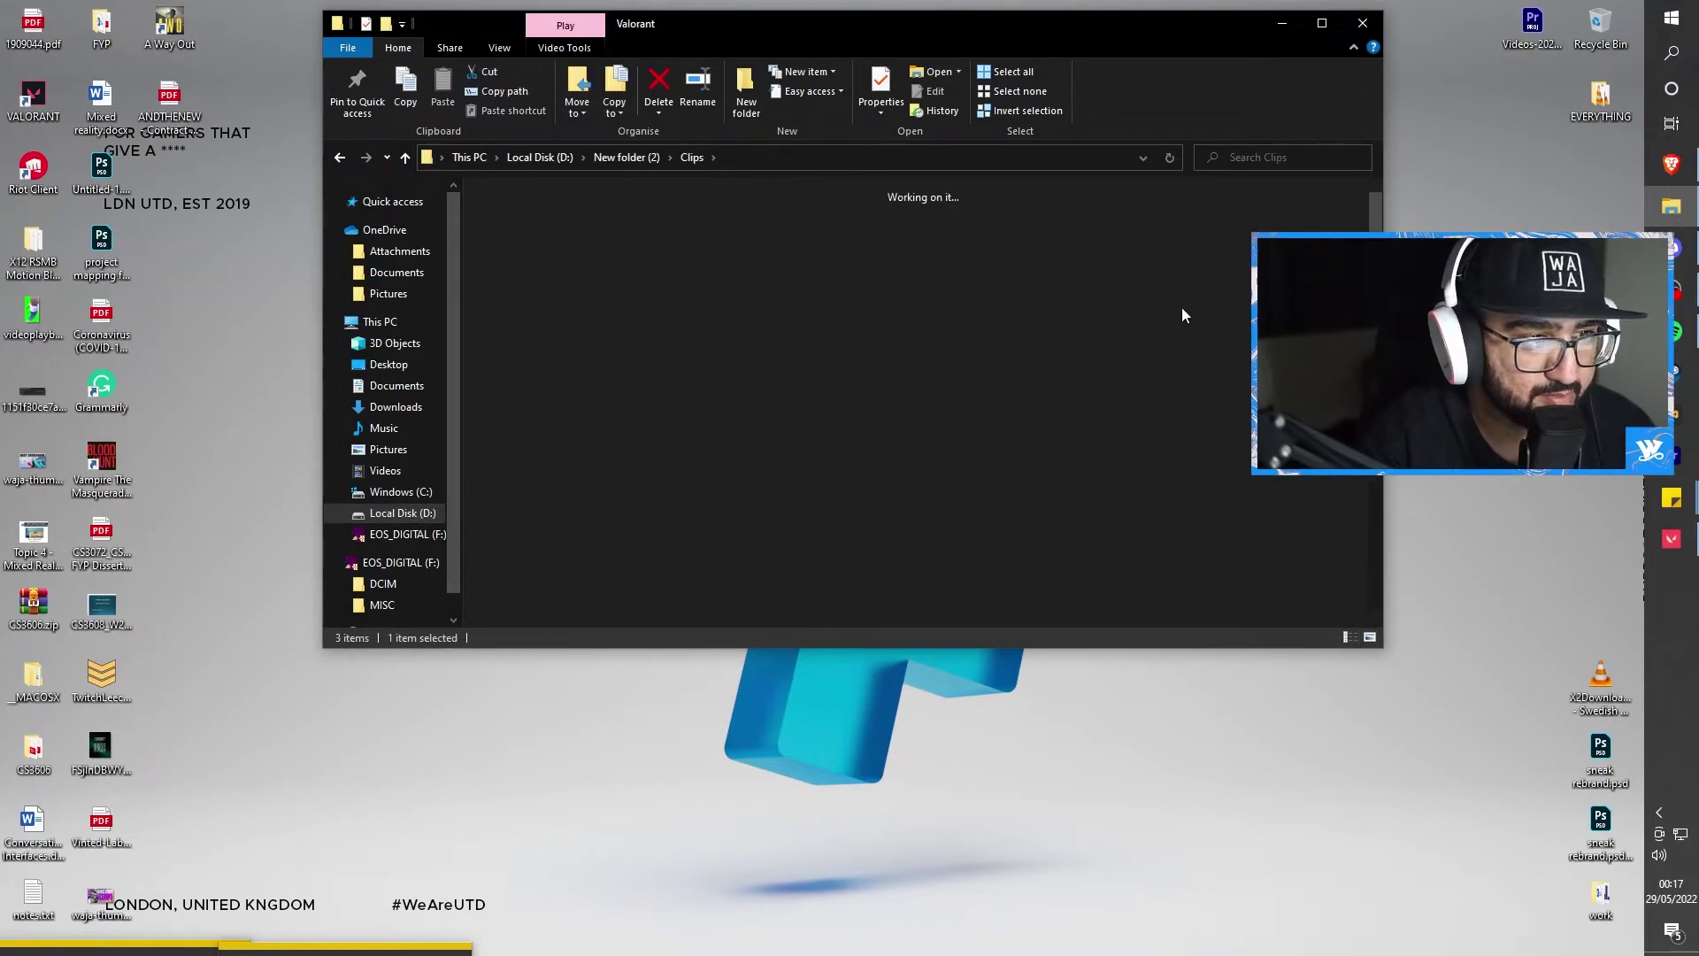
# Play the newest clip, MedalTVValorant20220529001728.mp4, in VLC
pyautogui.moveTo(1368, 220); pyautogui.dragTo(1370, 577)
pyautogui.click(1258, 591)
pyautogui.doubleClick(1258, 587)
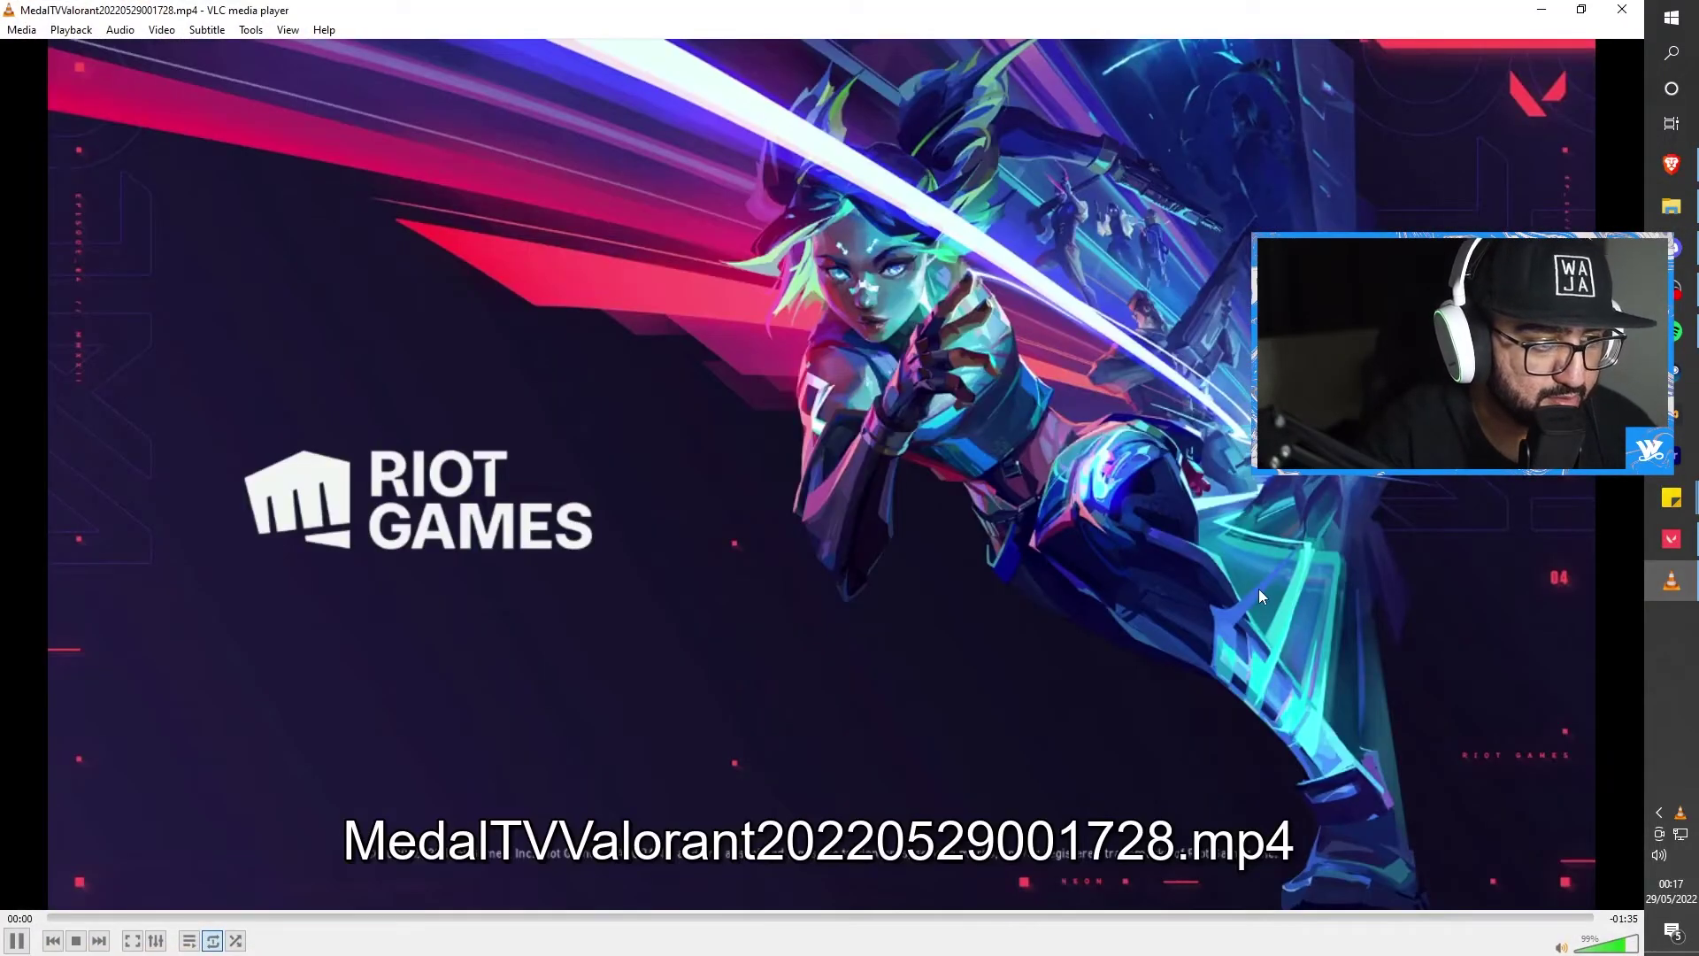
# Skip ahead to the shooting-range footage, pause at 01:26, and restore the VLC window
pyautogui.moveTo(195, 920); pyautogui.dragTo(1274, 918)
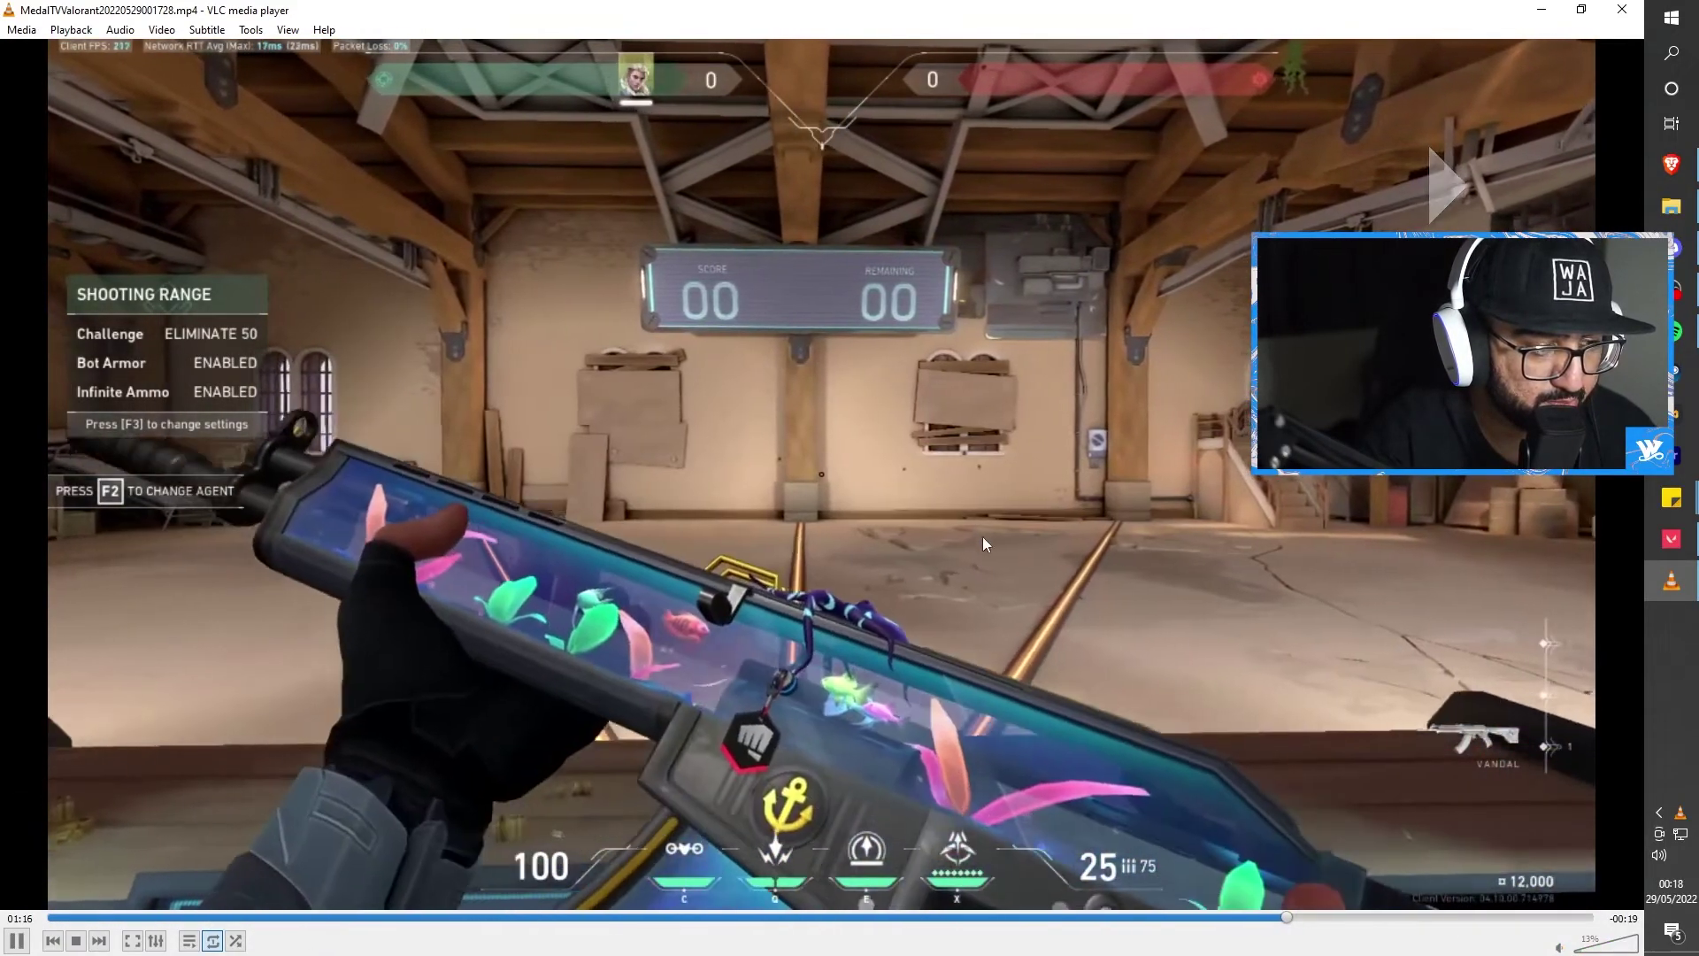
pyautogui.press('Right')
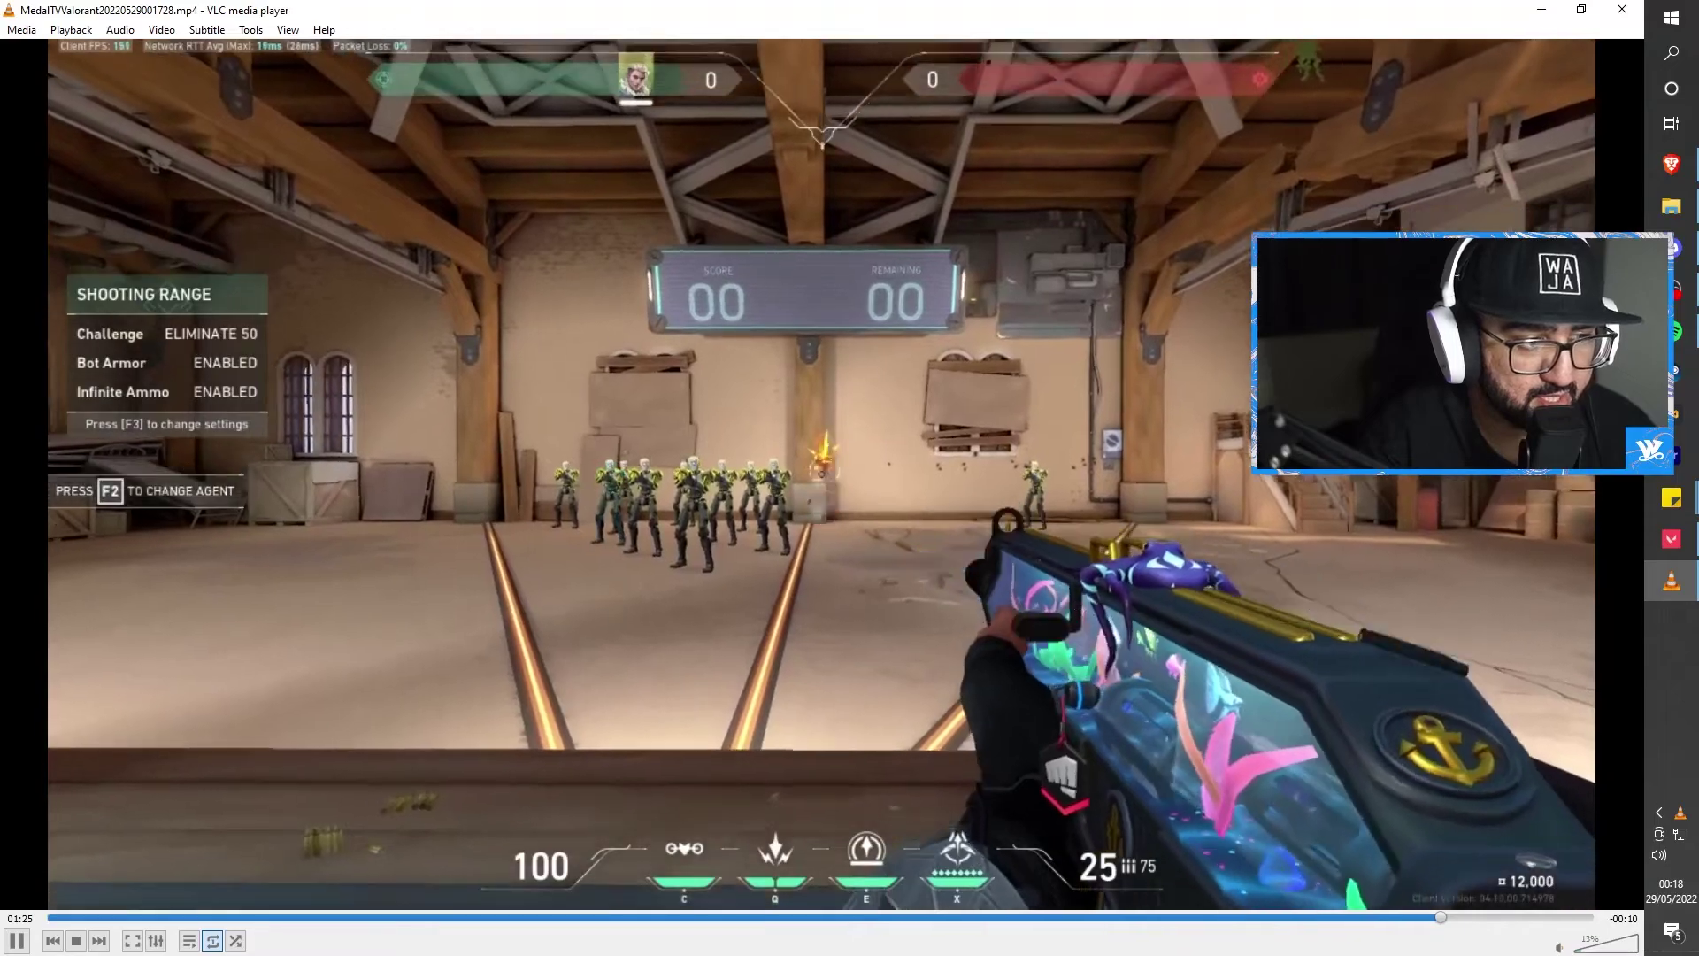
pyautogui.press('space')
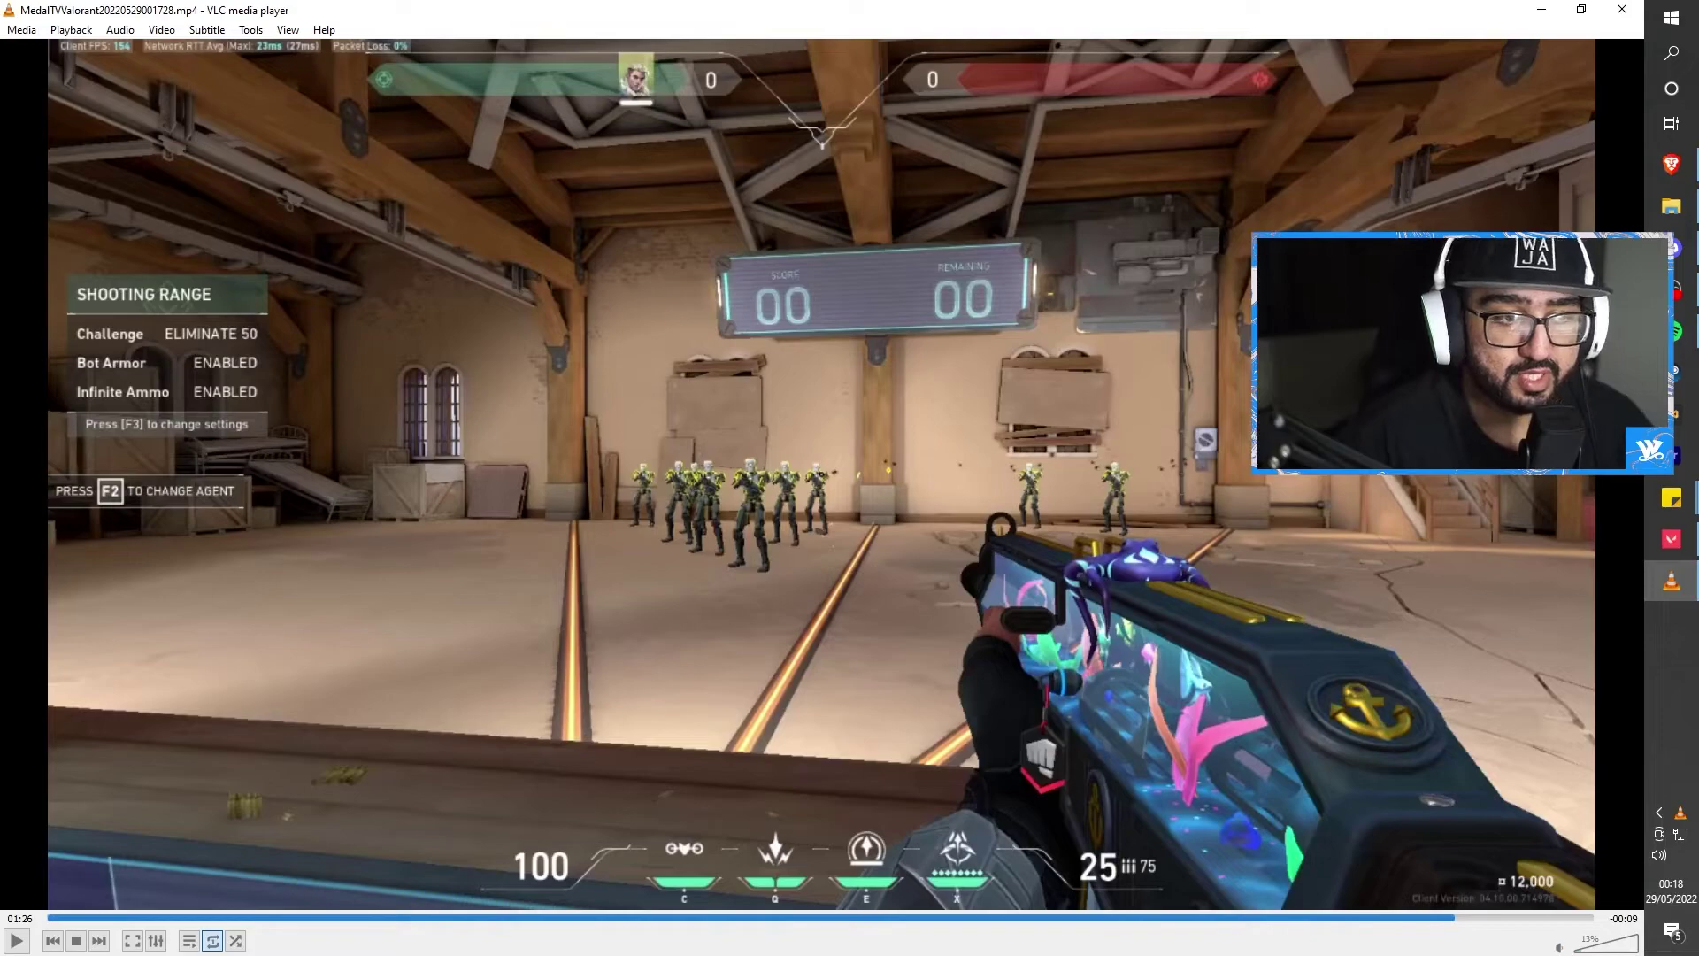
pyautogui.doubleClick(1194, 23)
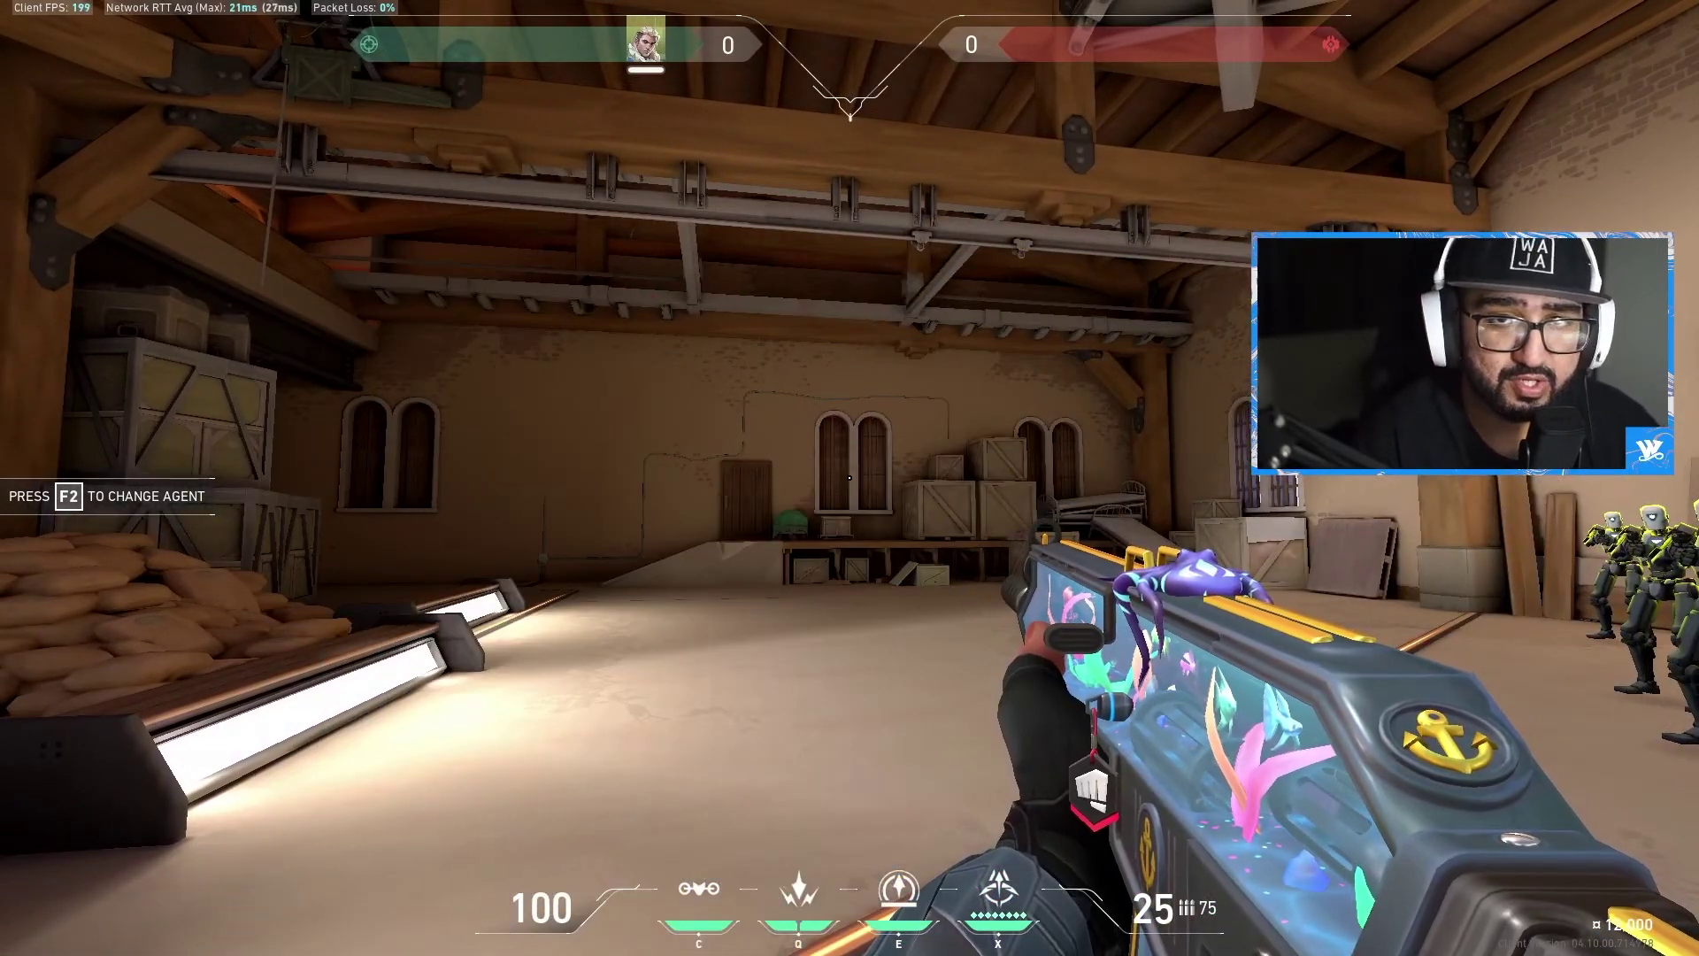
# Inspect the Vandal rifle again in the practice range with Y
pyautogui.press('y')
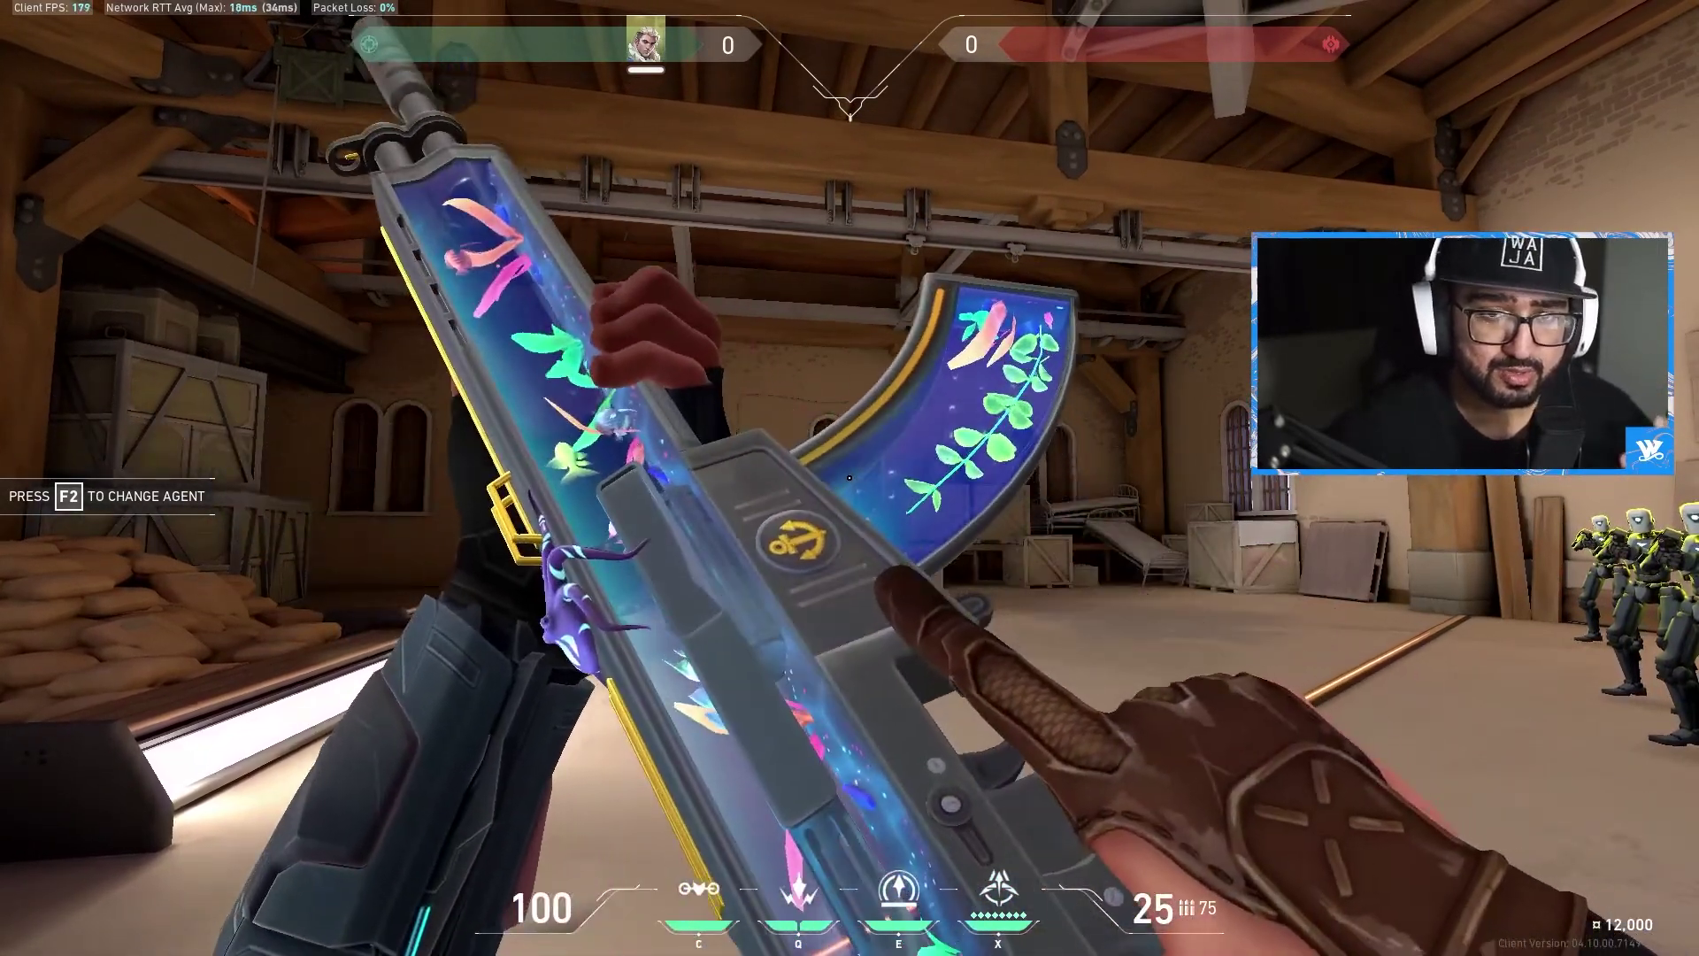